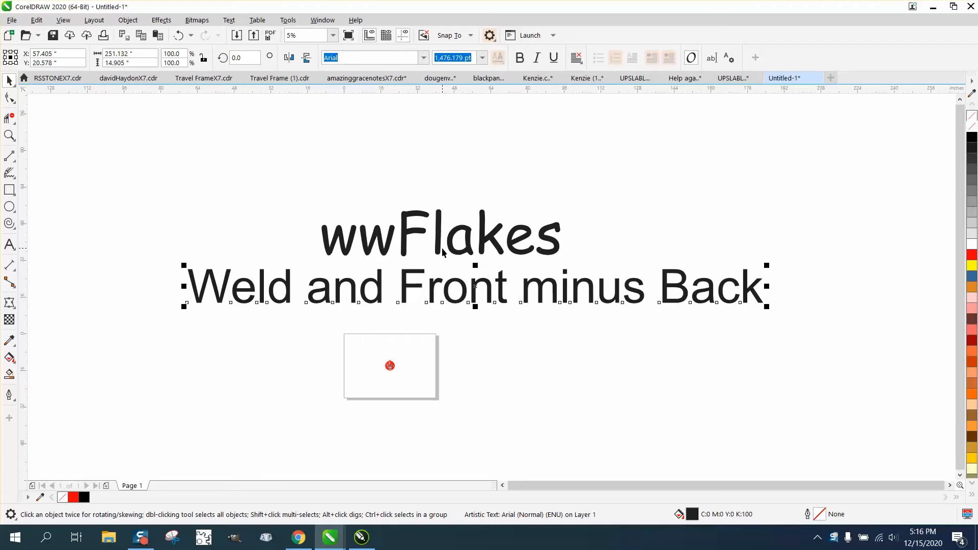
Set the font of the wwFlakes text to WWFlakes.
click(405, 255)
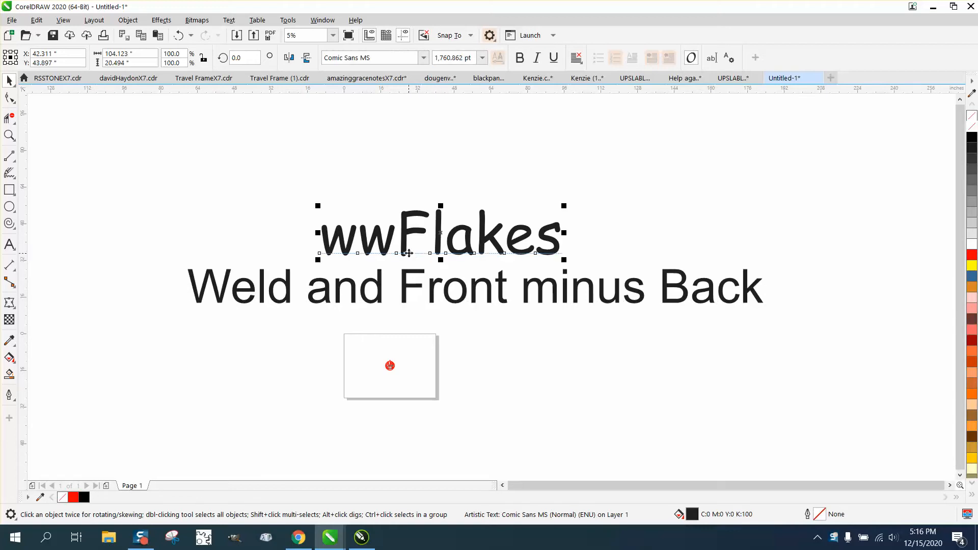
click(423, 59)
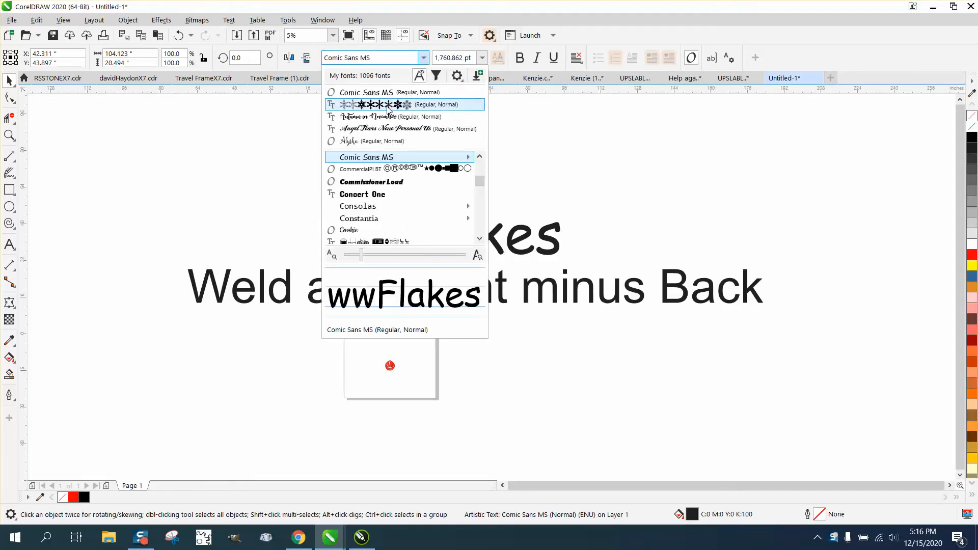
click(388, 105)
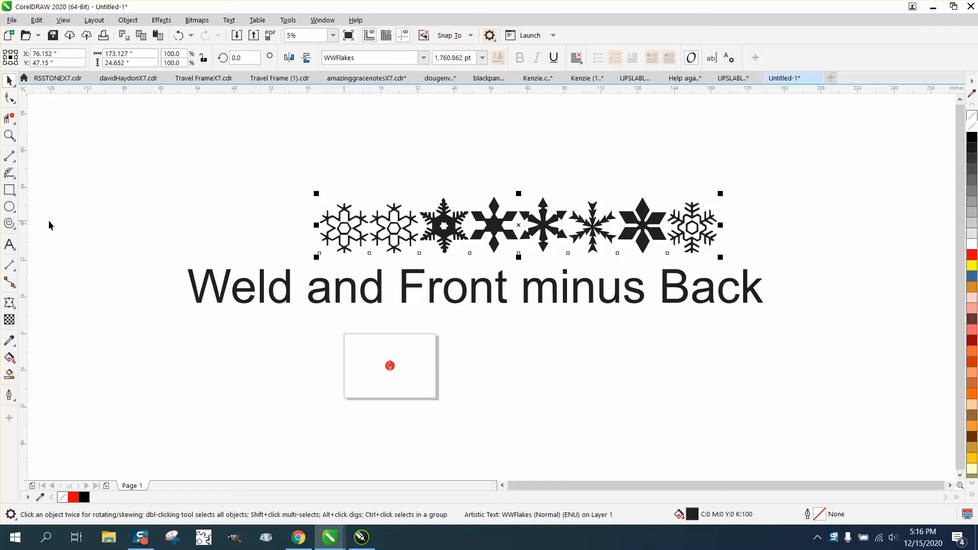
click(9, 244)
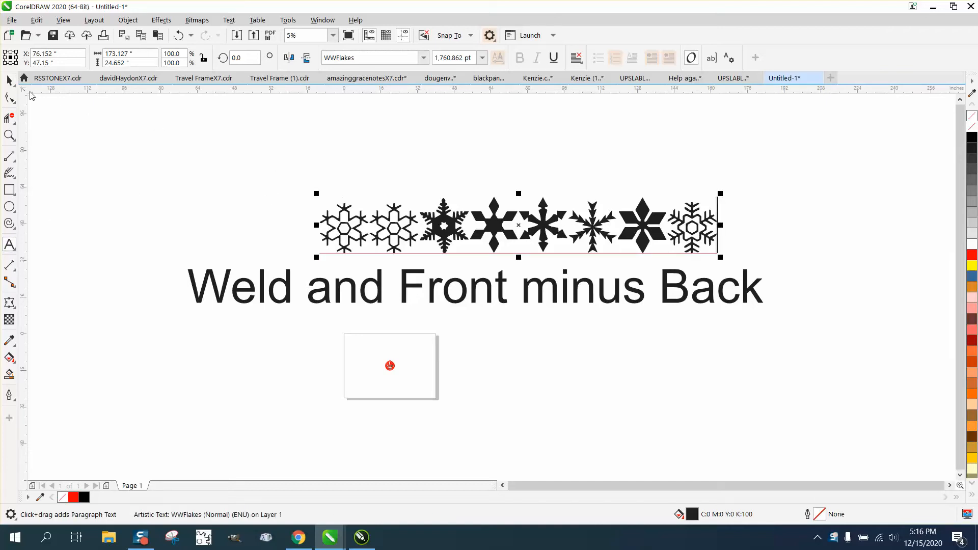
click(9, 80)
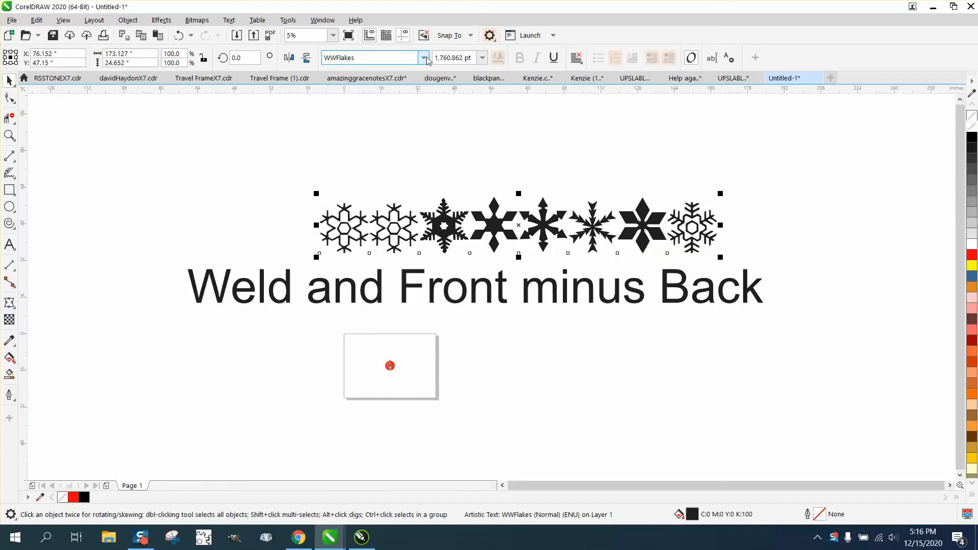
Change the case of the snowflake text to UPPERCASE.
click(229, 20)
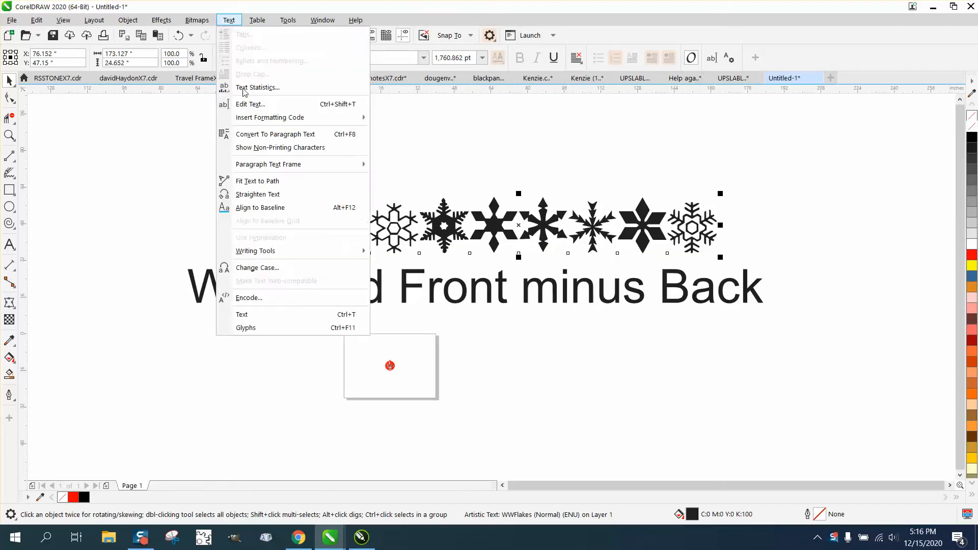
click(261, 268)
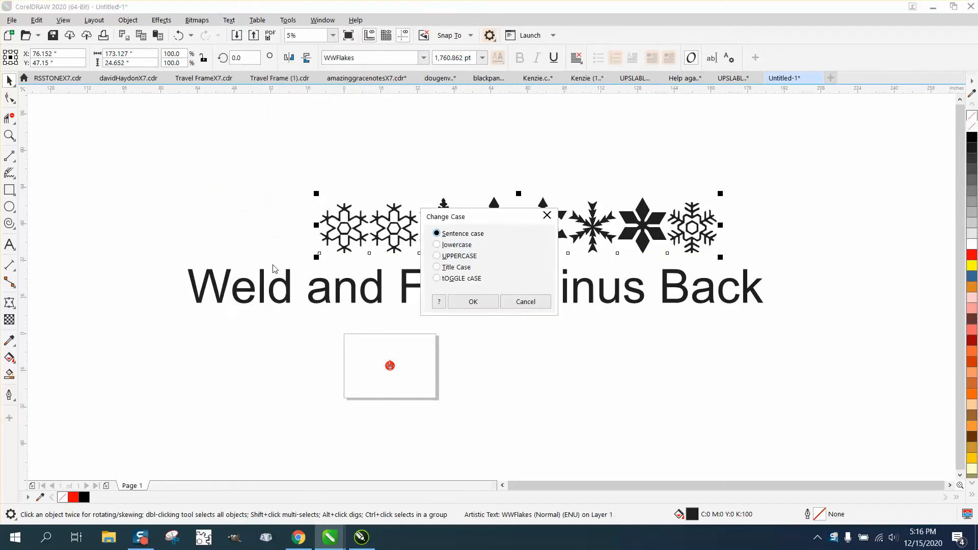
click(436, 256)
click(467, 302)
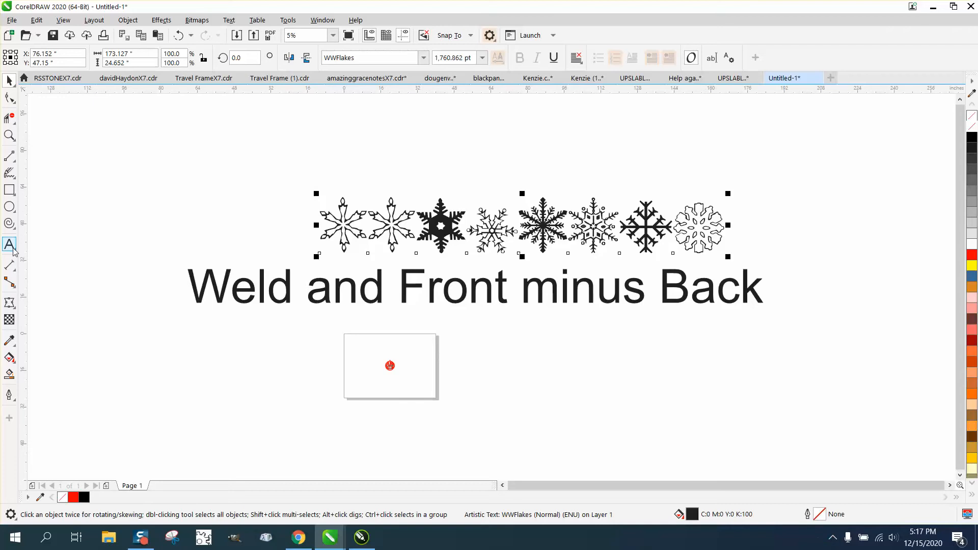
Add the artistic text ABCDEFGHIJKLMNOP above the snowflake row.
key(F8)
click(314, 147)
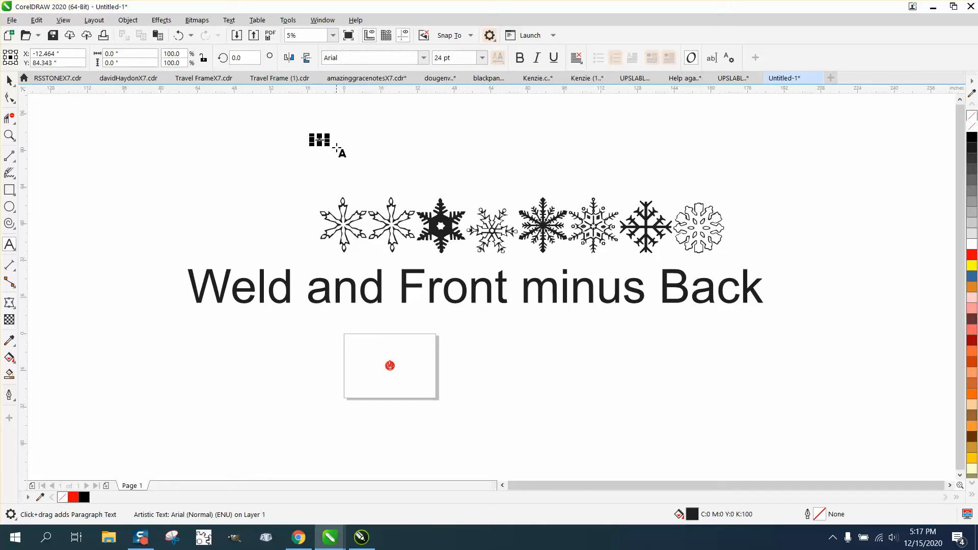
key(ctrl+v)
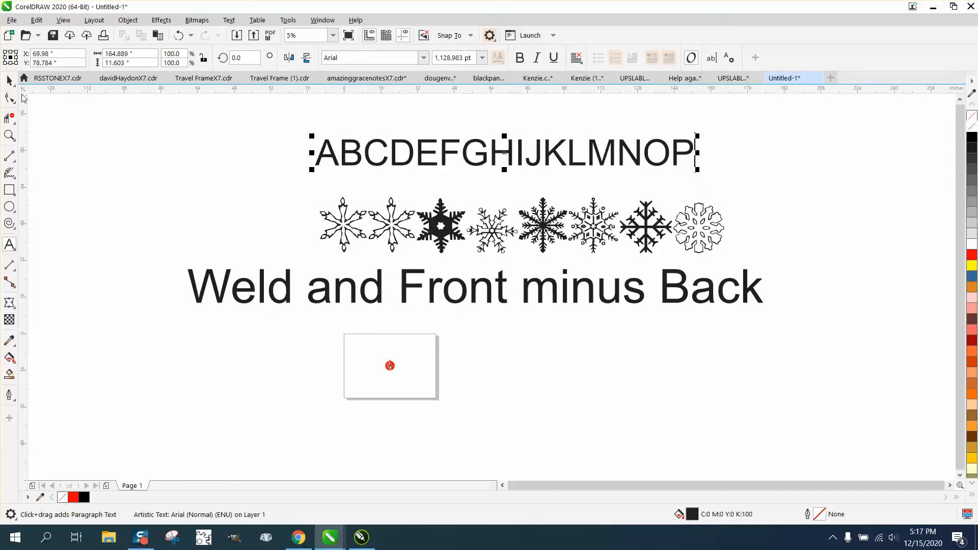
Change the case of the ABCDEFGHIJKLMNOP text to lowercase.
click(8, 81)
click(228, 20)
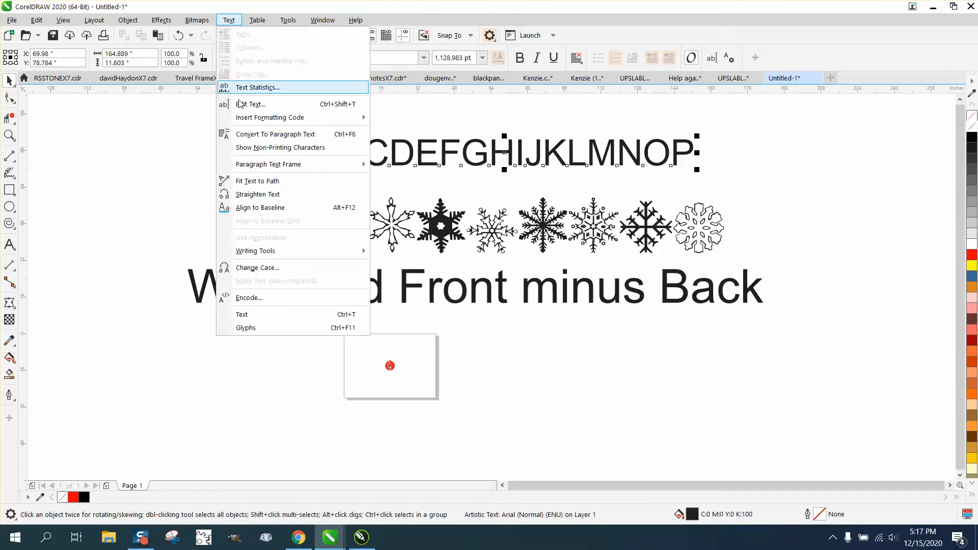
click(245, 268)
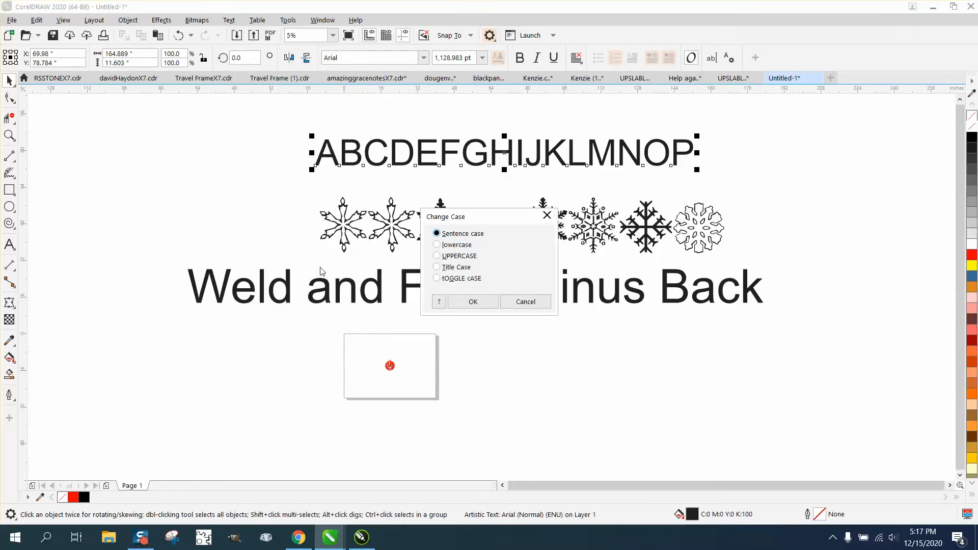
click(470, 302)
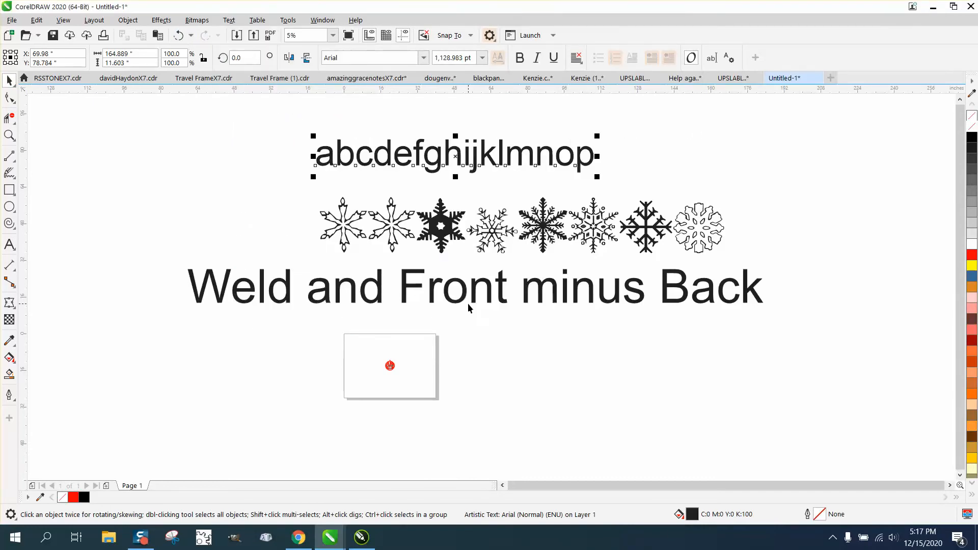
Apply the WWFlakes font to the alphabet text and move its third snowflake, as a separate object, below the Weld and Front minus Back text.
click(424, 58)
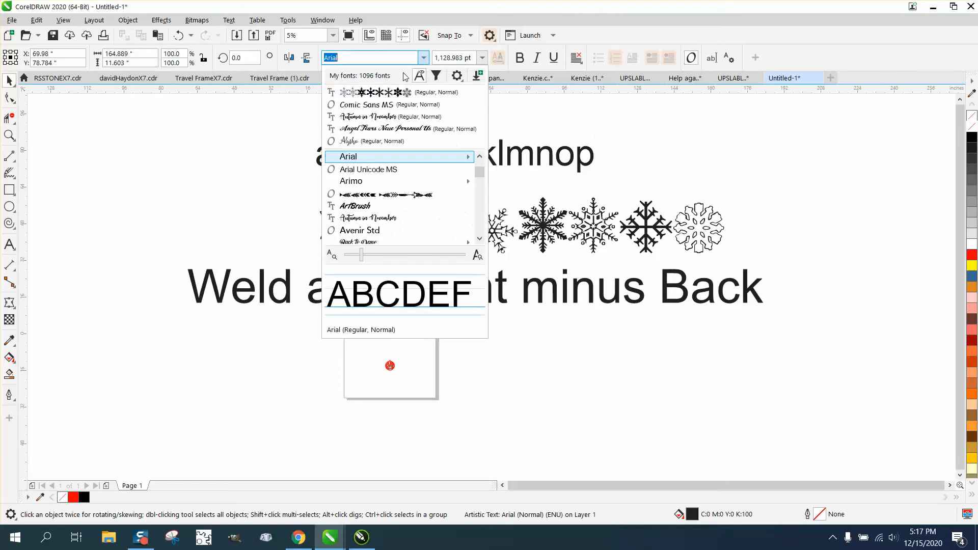
click(384, 93)
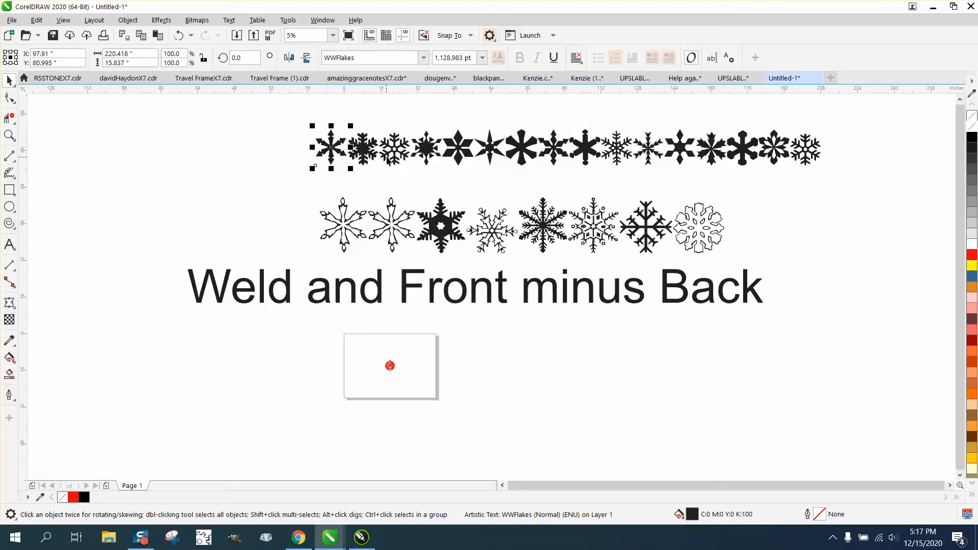
drag(390, 159, 229, 348)
Delete both snowflake rows above the heading and move the single remaining snowflake just beside the page's right edge.
drag(281, 135, 894, 260)
key(Delete)
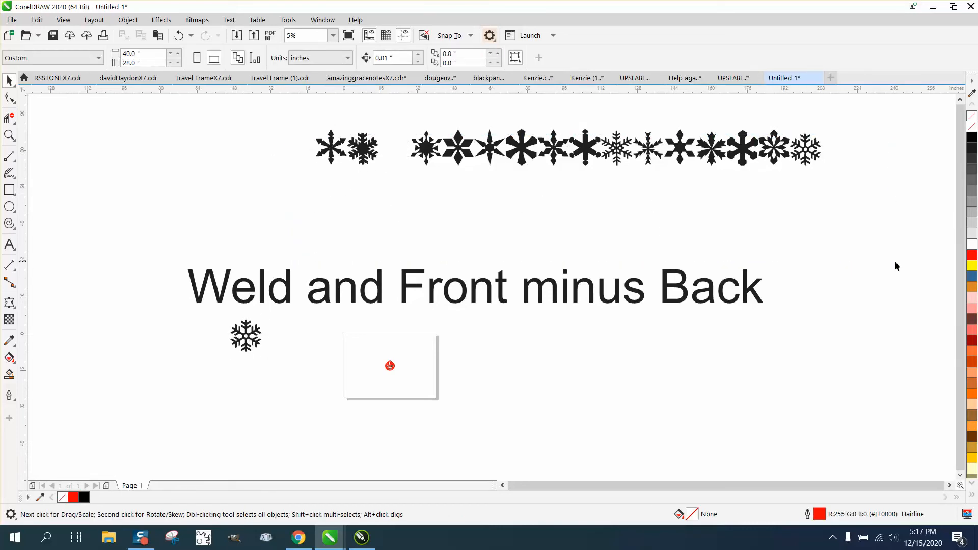
click(610, 147)
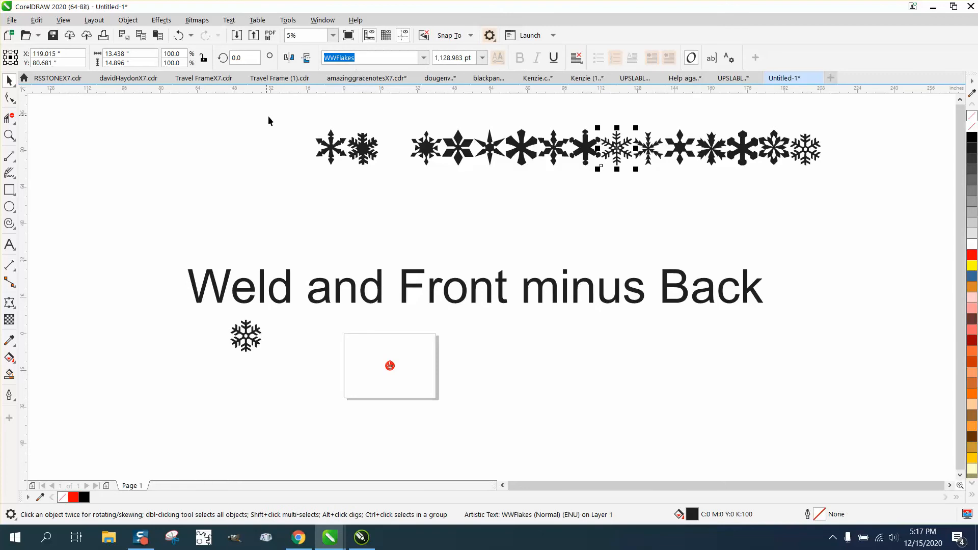
drag(268, 120, 855, 206)
key(Delete)
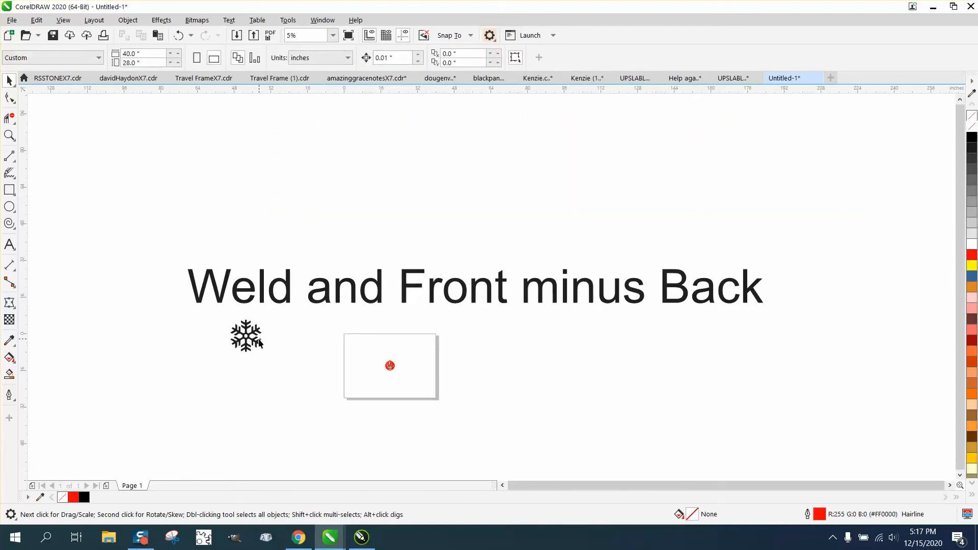
drag(259, 342, 465, 355)
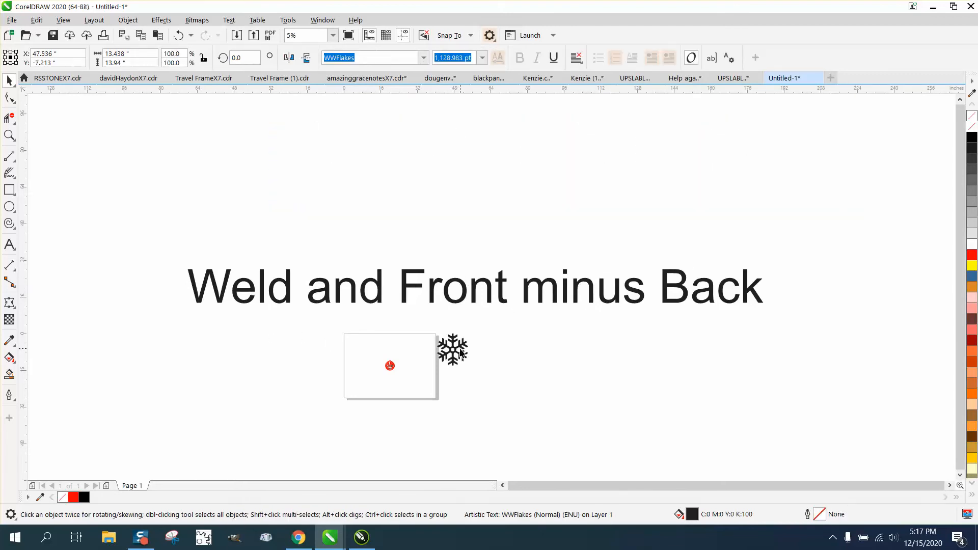
Draw a circle beside the finished 2020 ornament and set its diameter to 4 inches.
click(10, 136)
drag(362, 323, 471, 390)
drag(278, 263, 460, 385)
right_click(373, 288)
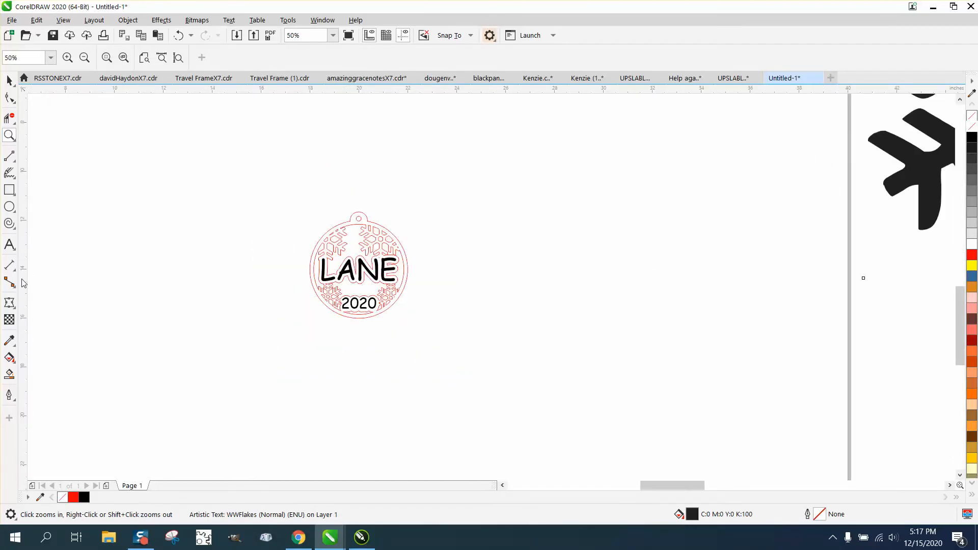
click(9, 206)
mouse_move(539, 230)
mouse_down()
mouse_move(481, 301)
mouse_move(462, 307)
mouse_up()
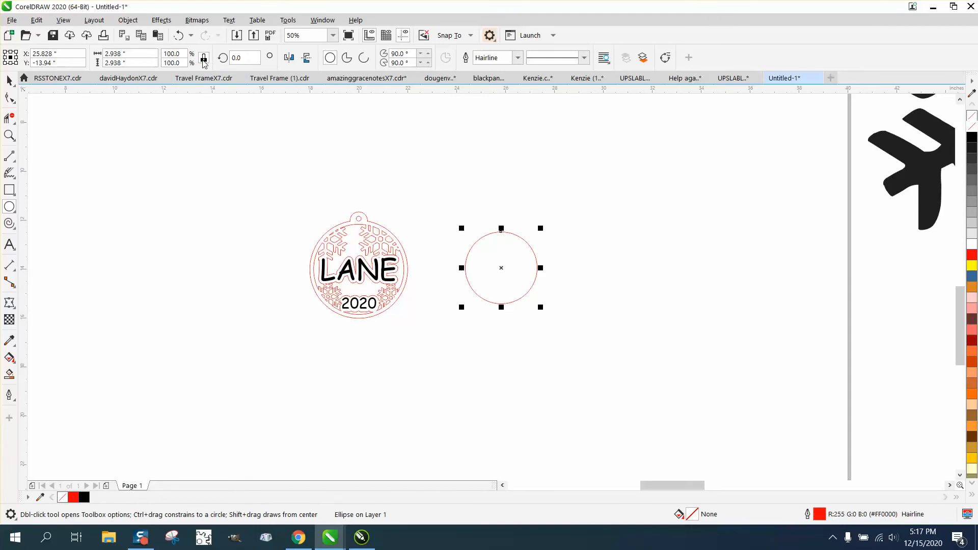
click(150, 58)
text(4)
key(Return)
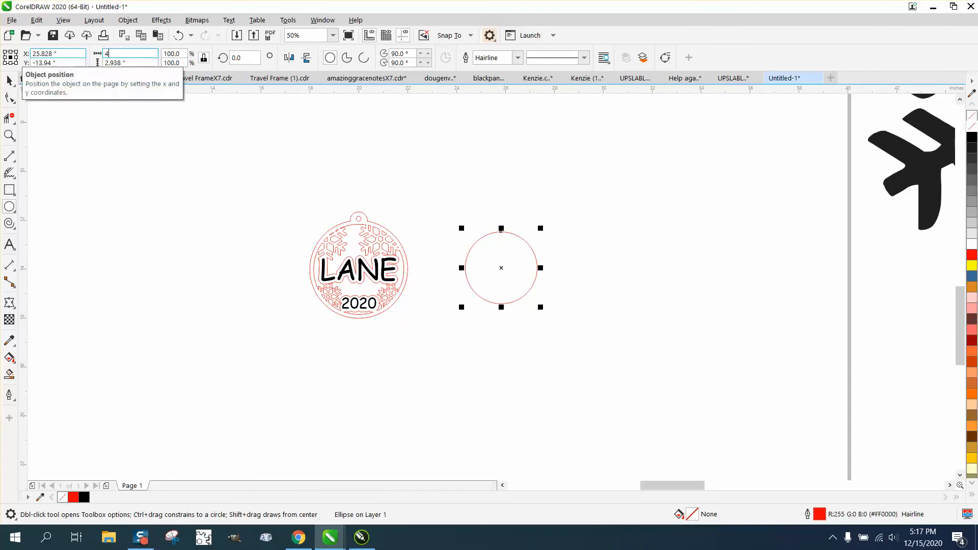
Move the whole finished 2020 ornament up and to the left, clear of the page centre.
click(9, 80)
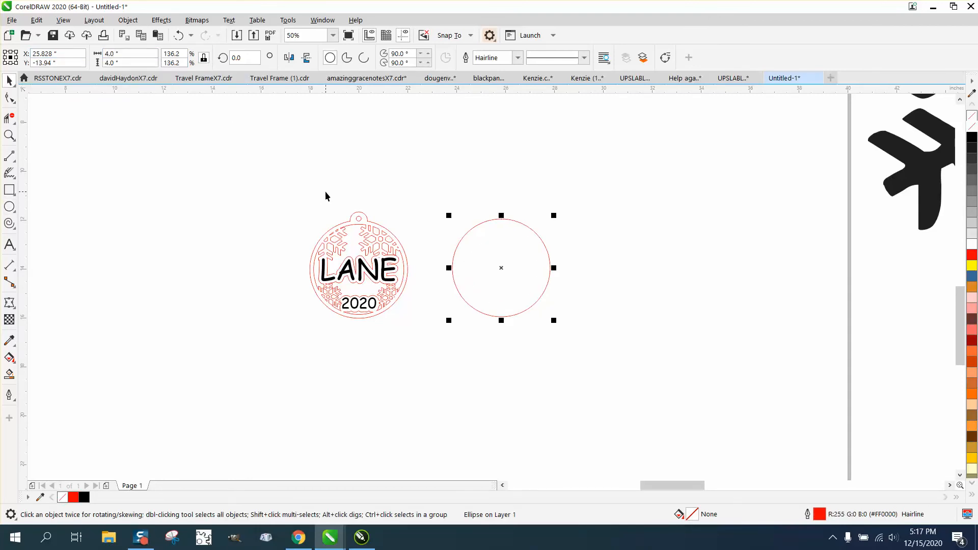
drag(284, 200, 382, 295)
drag(422, 330, 422, 330)
drag(359, 269, 114, 151)
Centre the 4-inch circle on the page and make a smaller concentric copy about 3.635 inches in diameter.
click(511, 285)
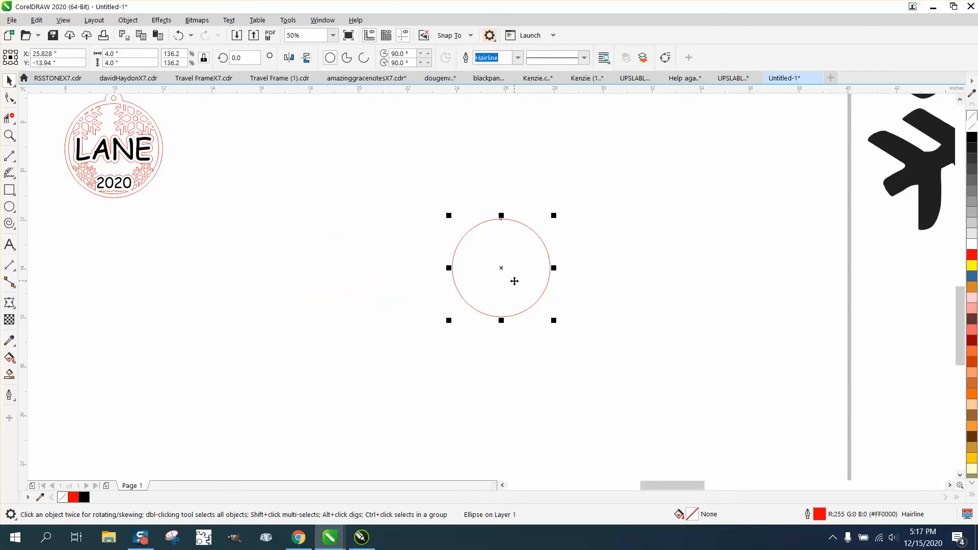
key(p)
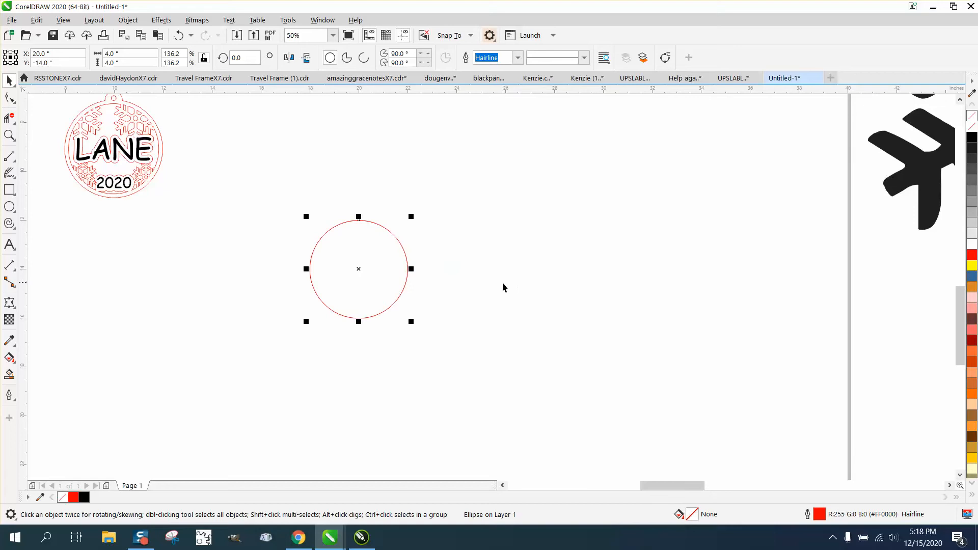
drag(410, 215, 406, 218)
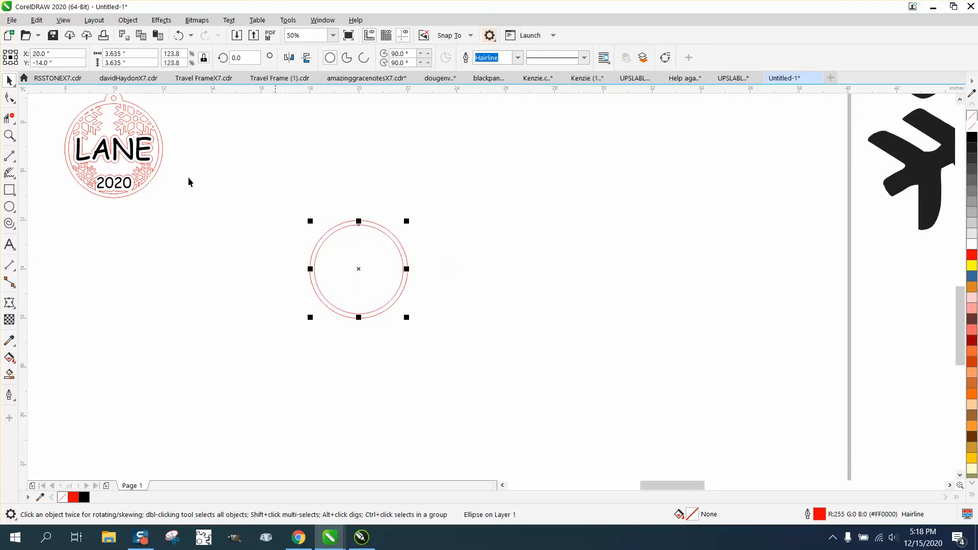
key(Escape)
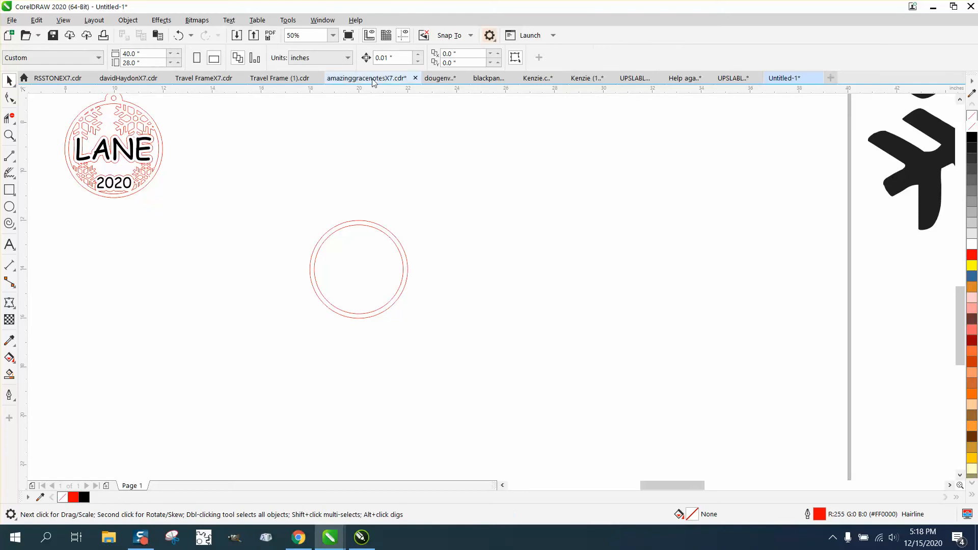
Set the nudge distance to 5 inches and nudge the inner circle once to the right.
drag(277, 214, 443, 352)
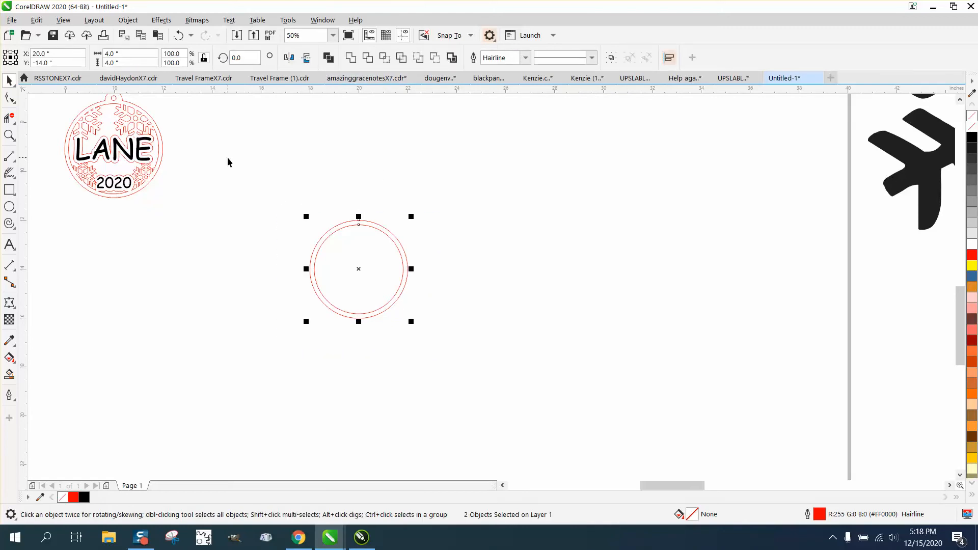
key(Escape)
click(388, 58)
drag(380, 58, 374, 58)
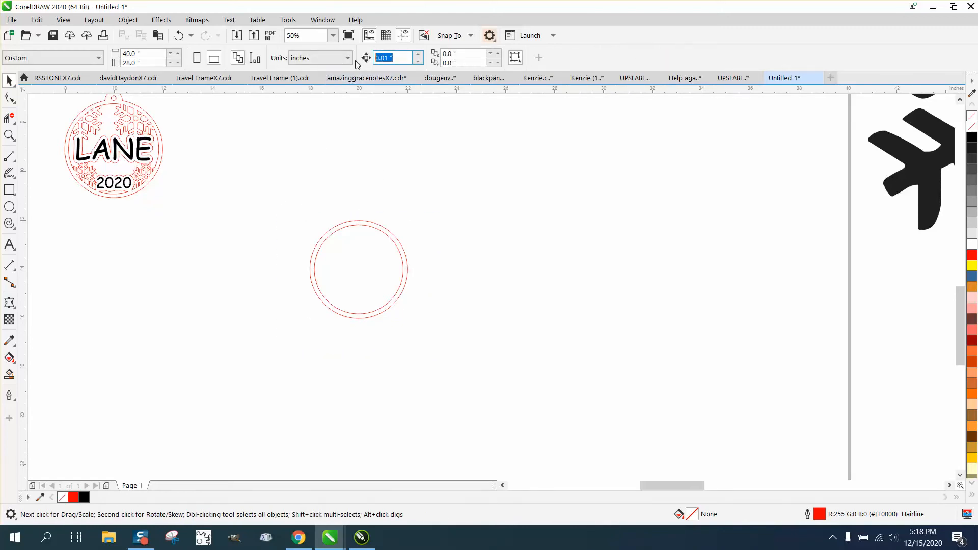
text(5)
key(Return)
click(389, 238)
key(Right)
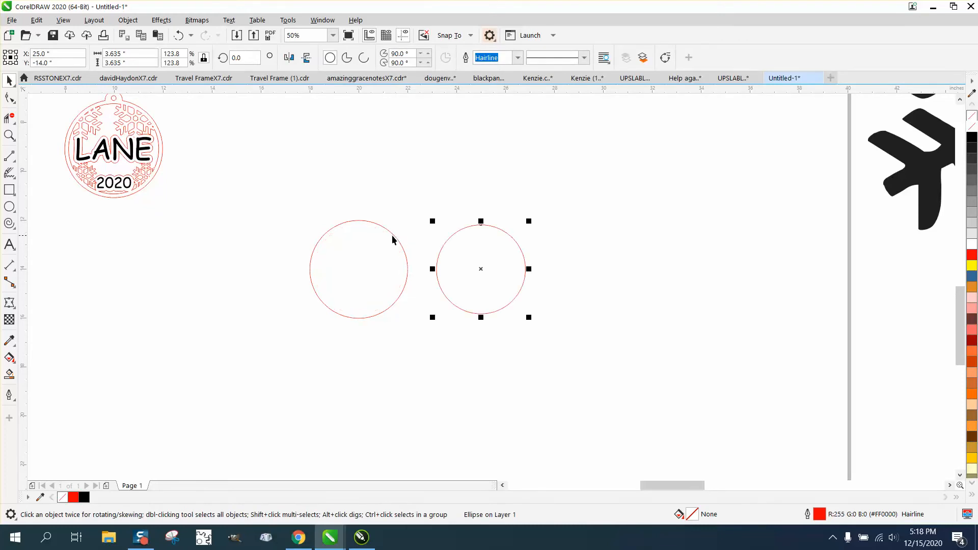
Draw a circle about 0.75 inch in diameter and centre it on the topmost point of the 4-inch circle.
click(9, 206)
key(Escape)
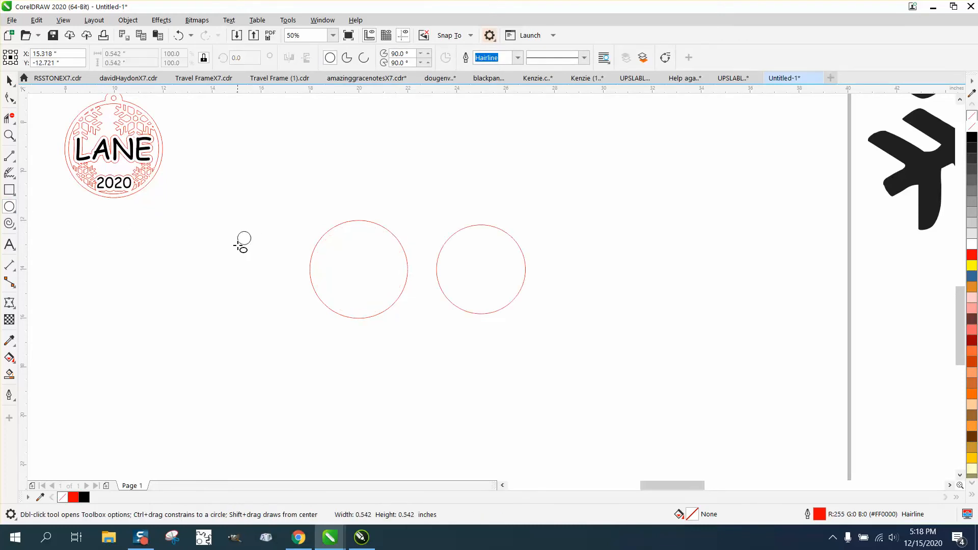
drag(236, 250, 236, 249)
key(p)
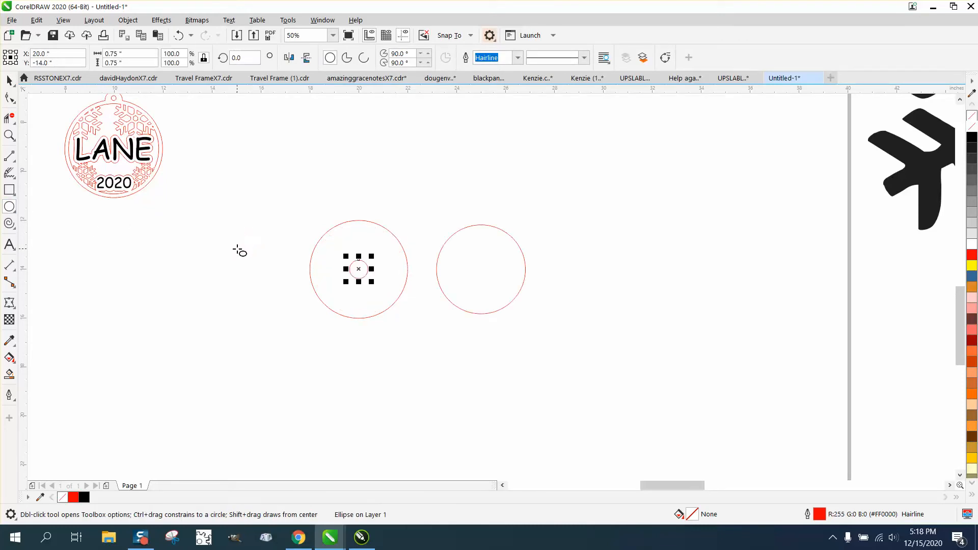
click(9, 81)
drag(359, 270, 358, 220)
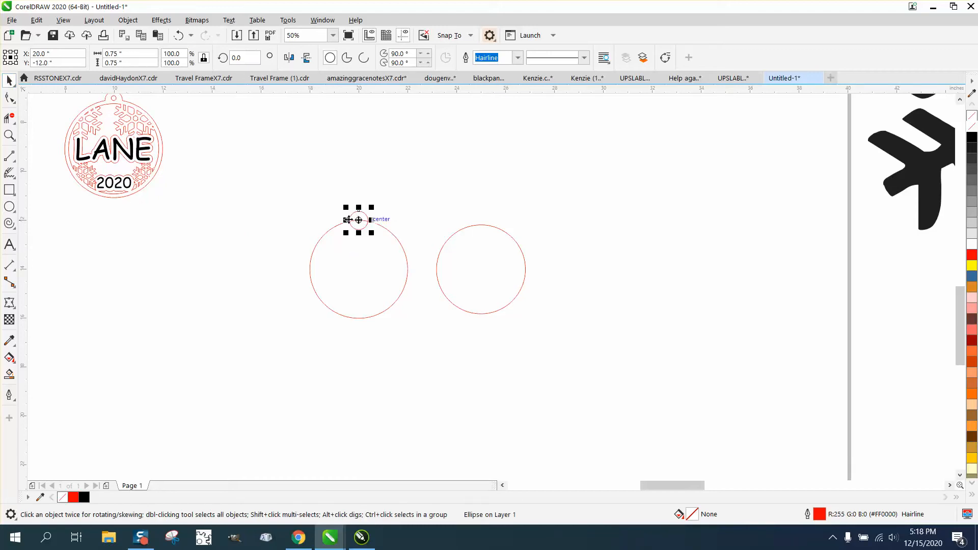
Trim away the overlapping arcs where the small top circle crosses the 4-inch circle, leaving one continuous outline with a hanging tab.
click(9, 135)
drag(285, 187, 499, 372)
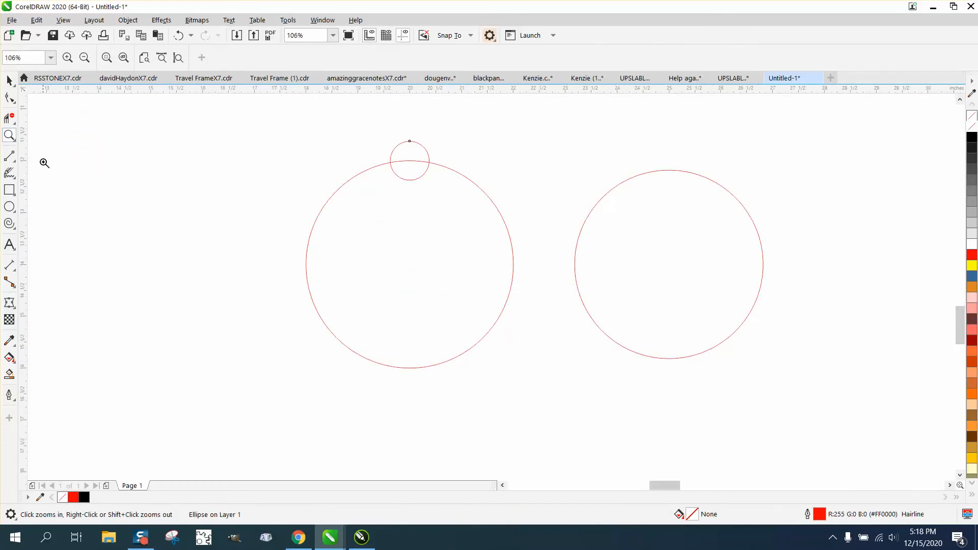
click(10, 117)
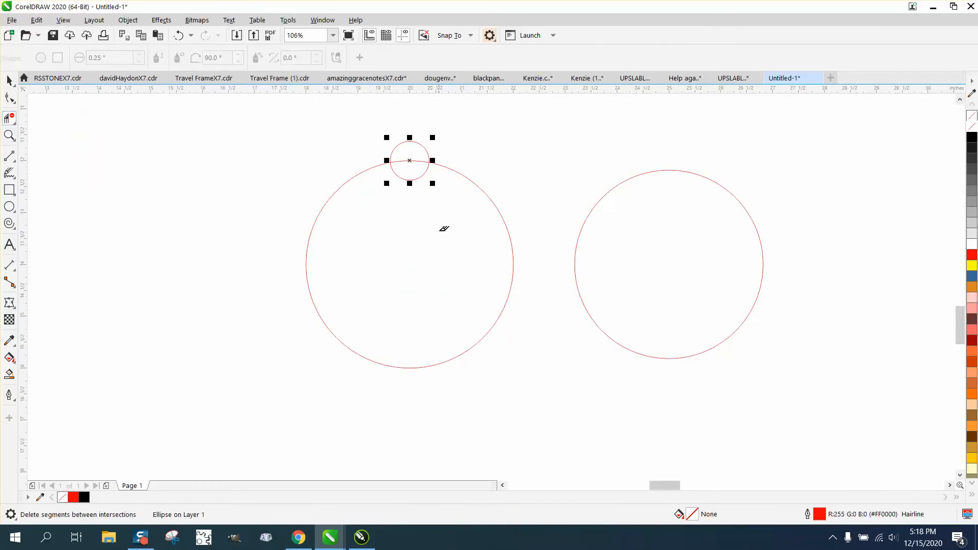
click(410, 183)
Draw a 0.2-inch circle, centre it on the page and move it straight up into the hanging tab as the hole.
click(9, 206)
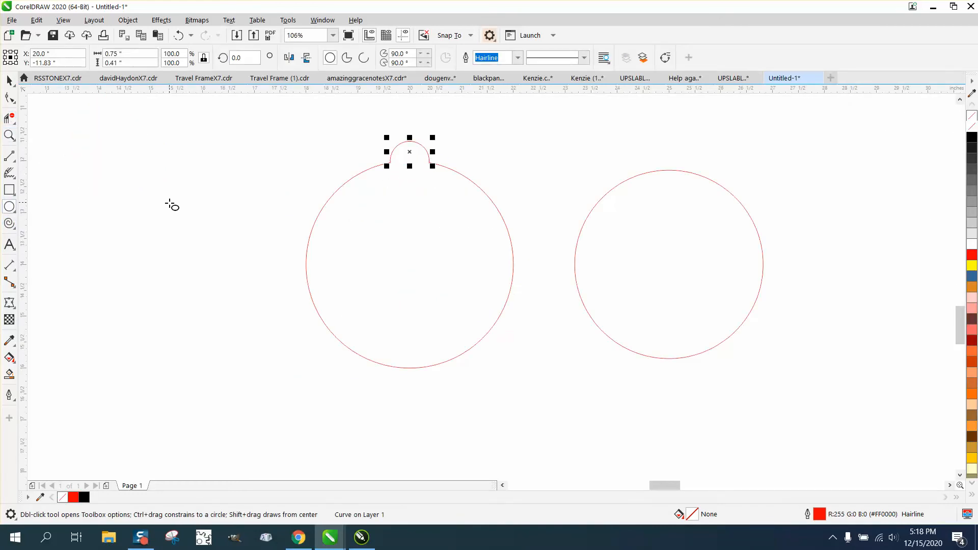
drag(169, 203, 152, 220)
click(115, 53)
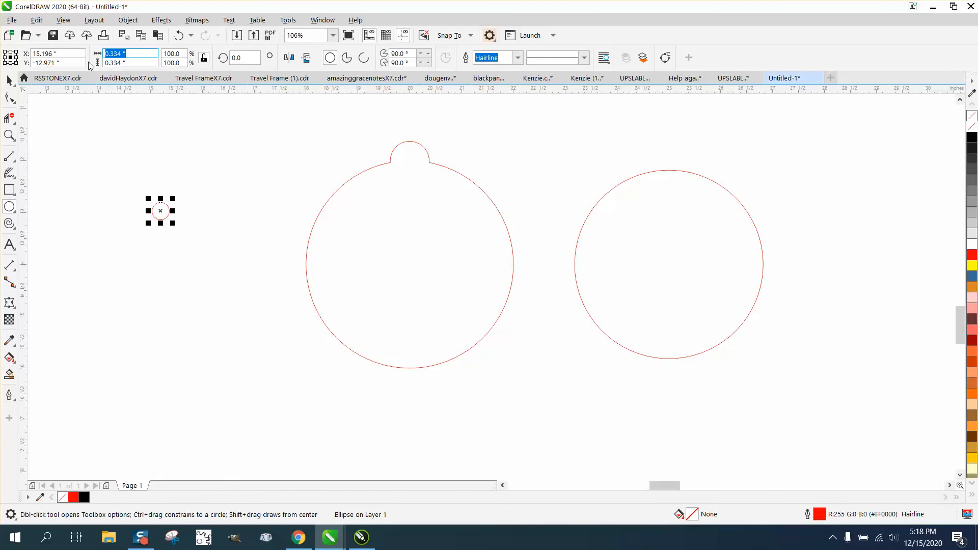
text(0.2)
key(Return)
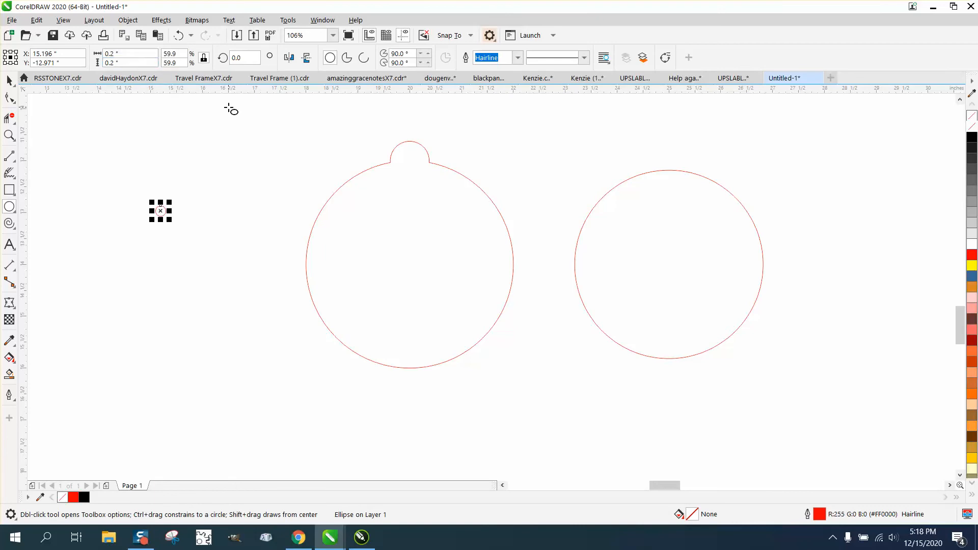
key(p)
click(9, 81)
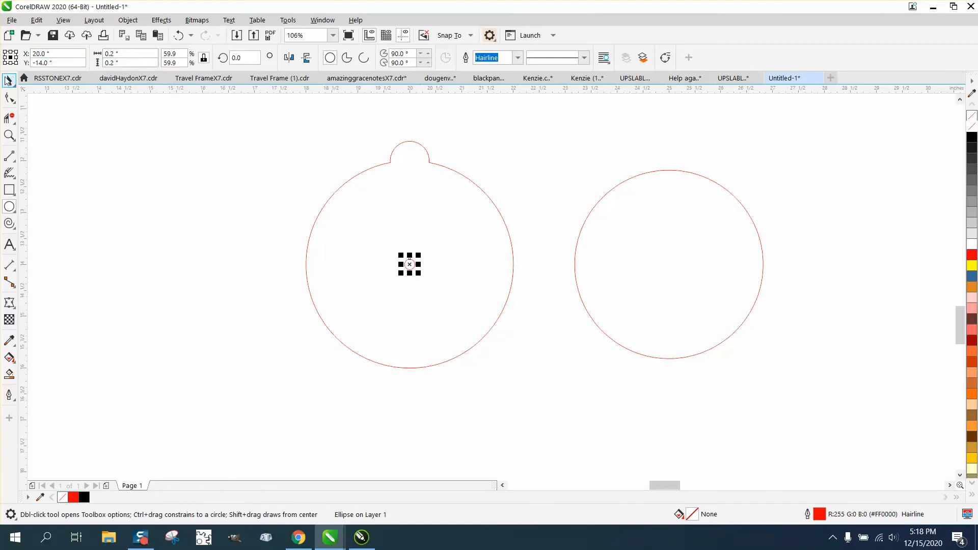
drag(410, 263, 411, 159)
click(442, 146)
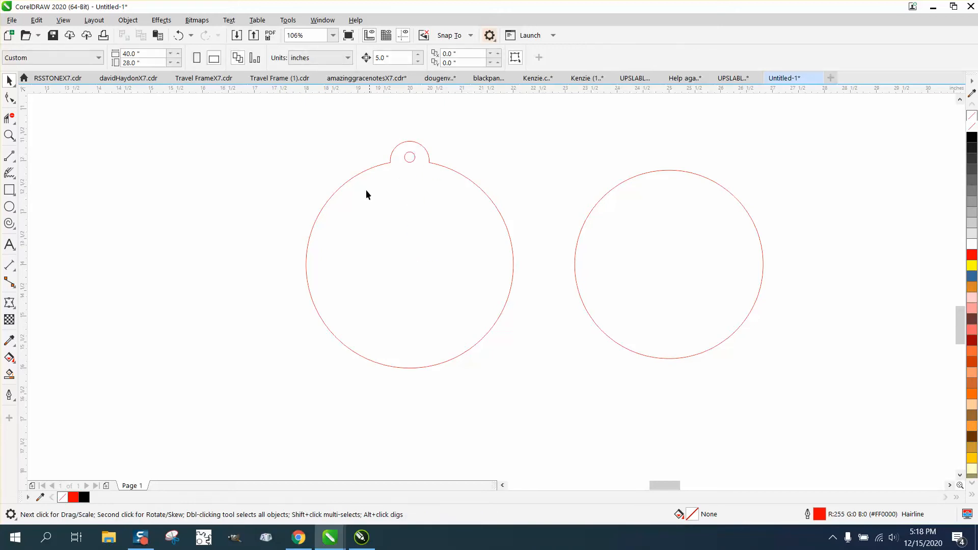
Create a single shape from the tabbed outline with Smart Fill, move it 5 inches left and give it no fill and a red outline.
click(9, 374)
click(379, 321)
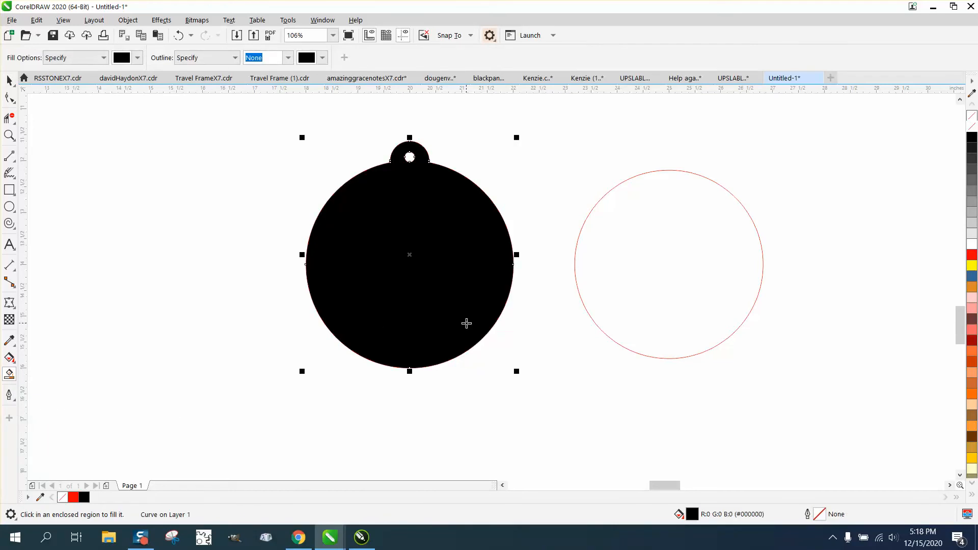
key(Left)
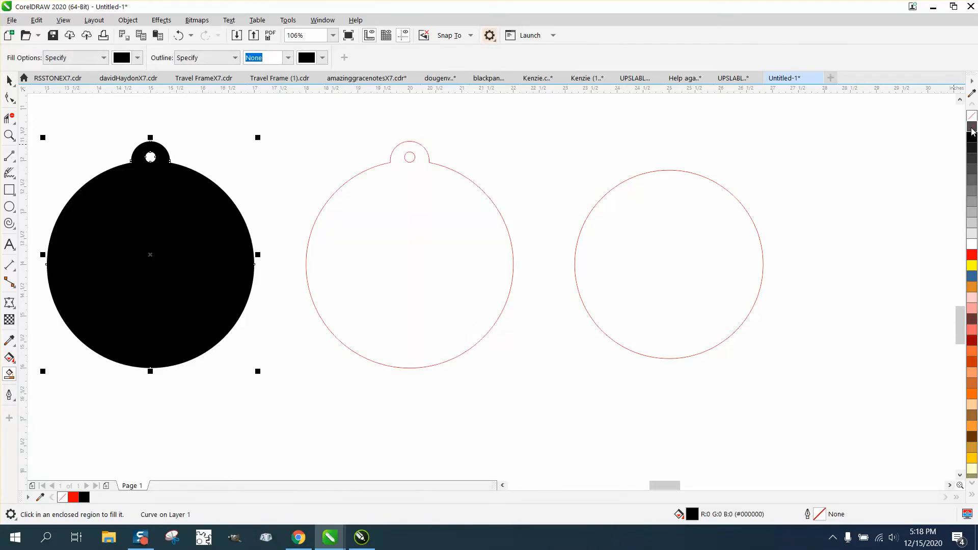
click(972, 128)
right_click(972, 256)
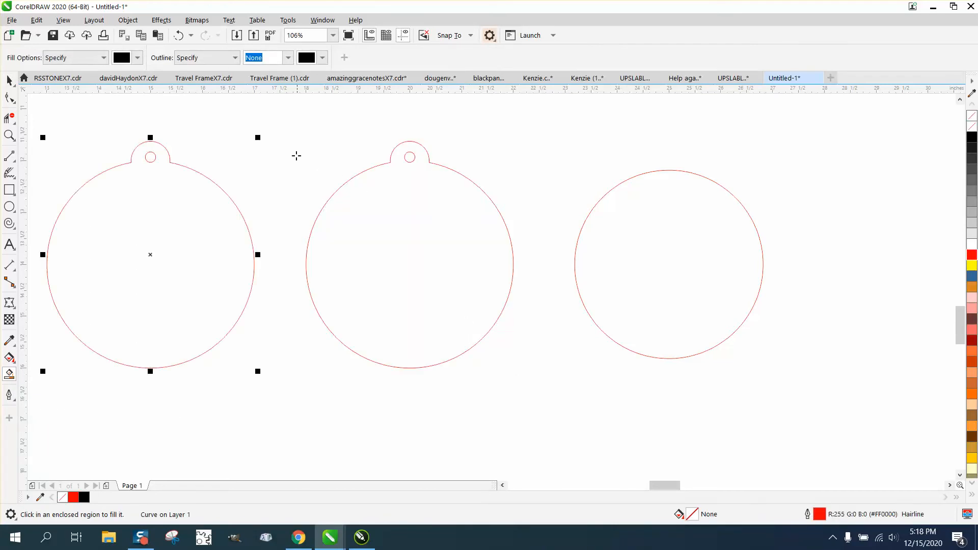
Delete the original separate pieces of the tabbed outline at the page centre.
click(9, 80)
drag(292, 132, 367, 242)
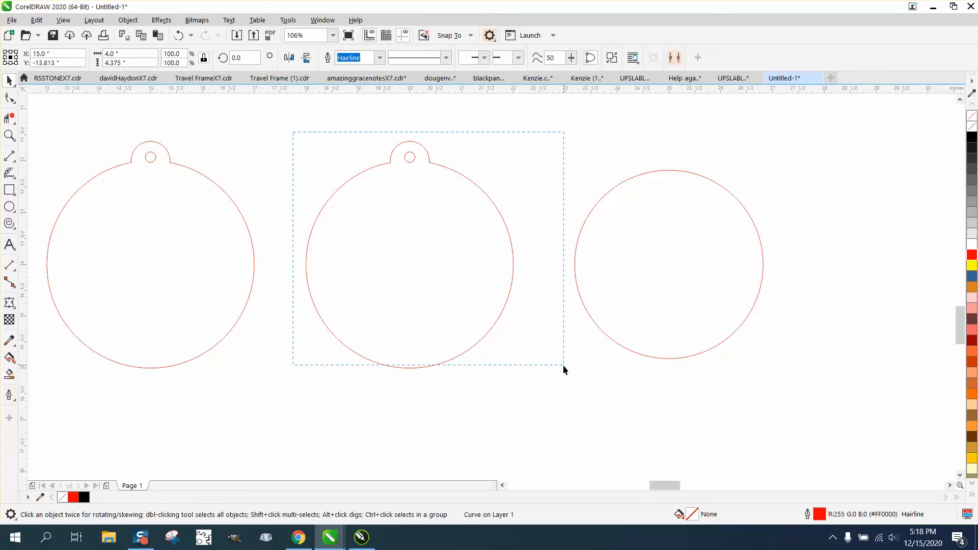
drag(563, 364, 564, 364)
key(Delete)
Nudge the 3.635-inch circle 5 inches left, back to the page centre.
click(250, 267)
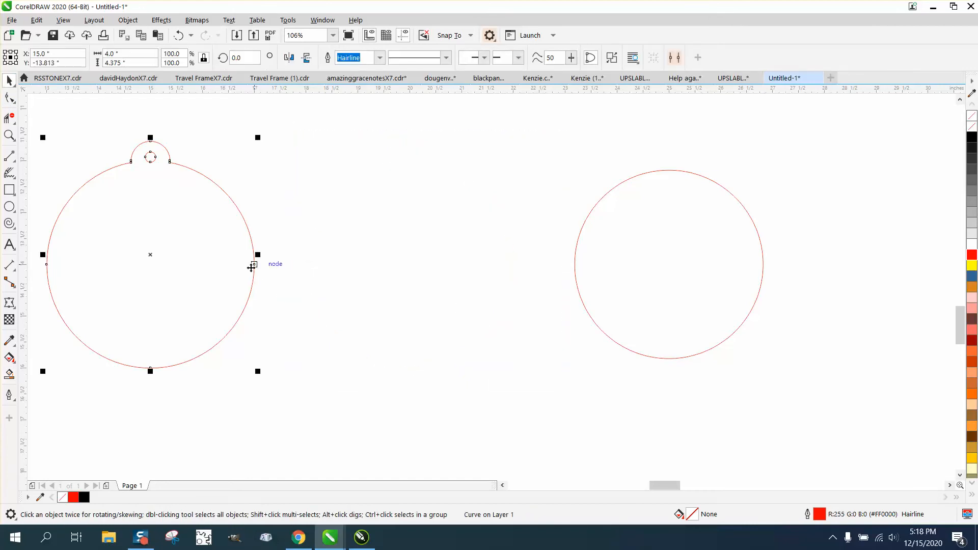
click(576, 279)
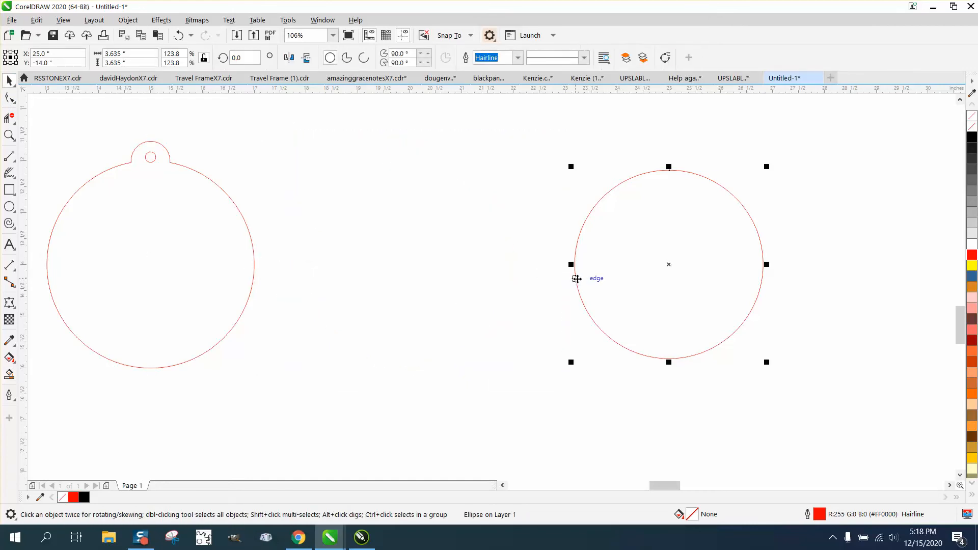
key(Left)
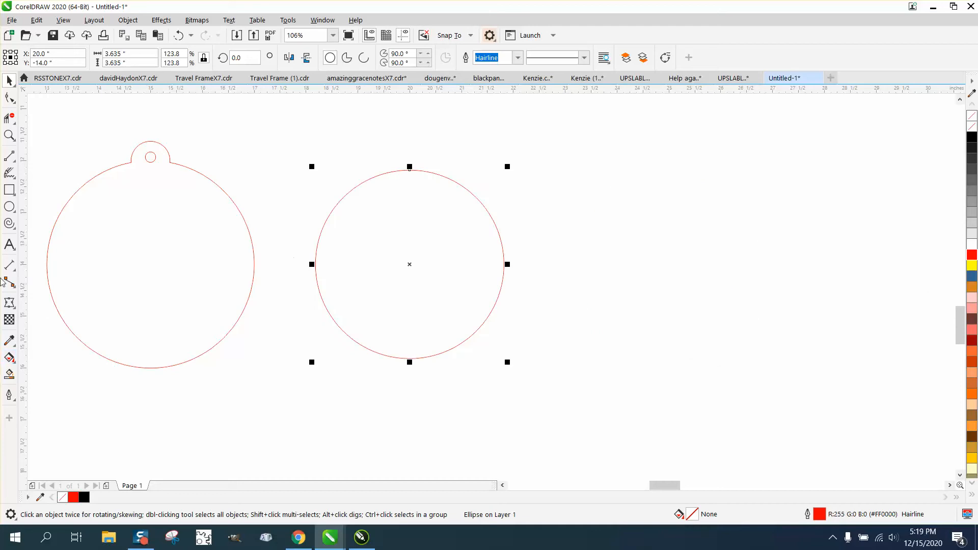
Add the recipient's name in capital letters as artistic text in the empty area beside the smaller circle.
click(9, 244)
click(616, 290)
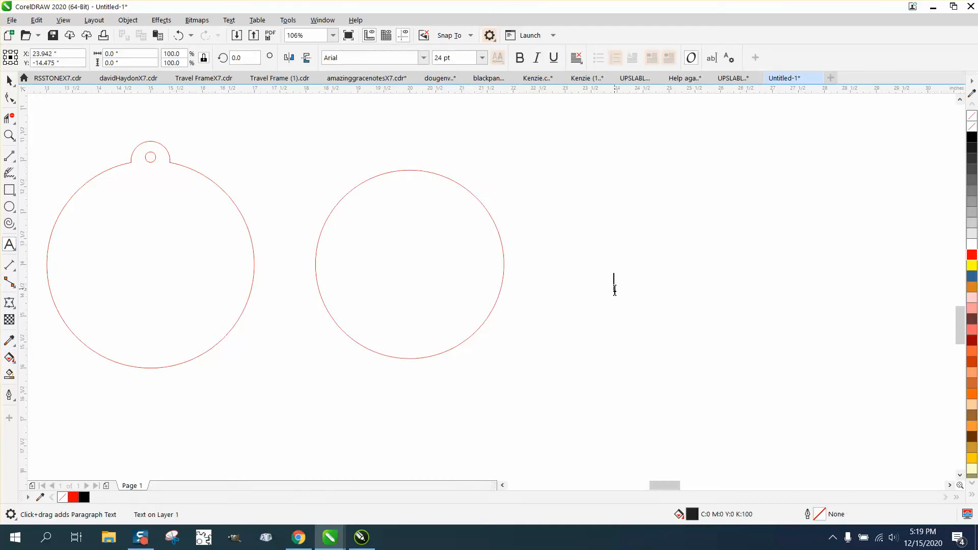
text(Jane)
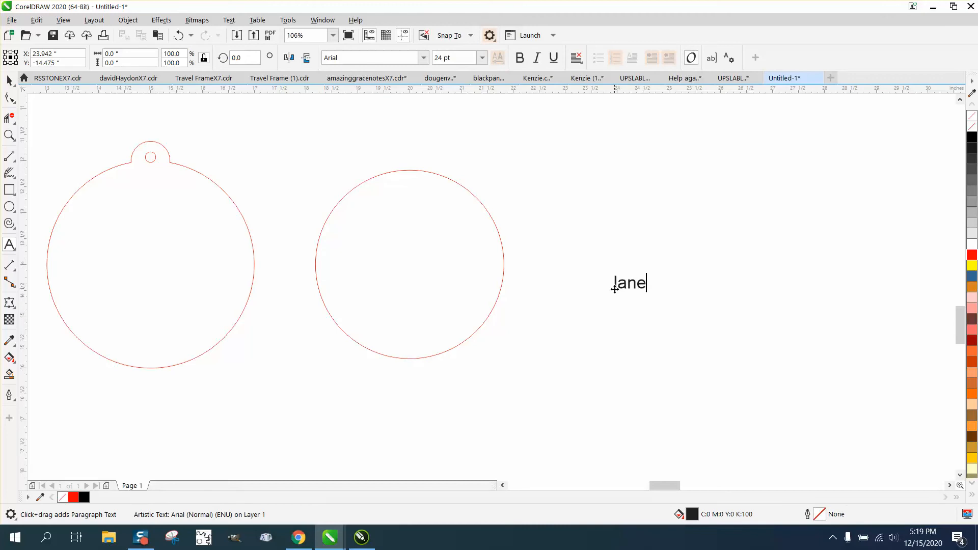
key(BackSpace)
key(BackSpace)
key(BackSpace)
key(BackSpace)
text(LANE)
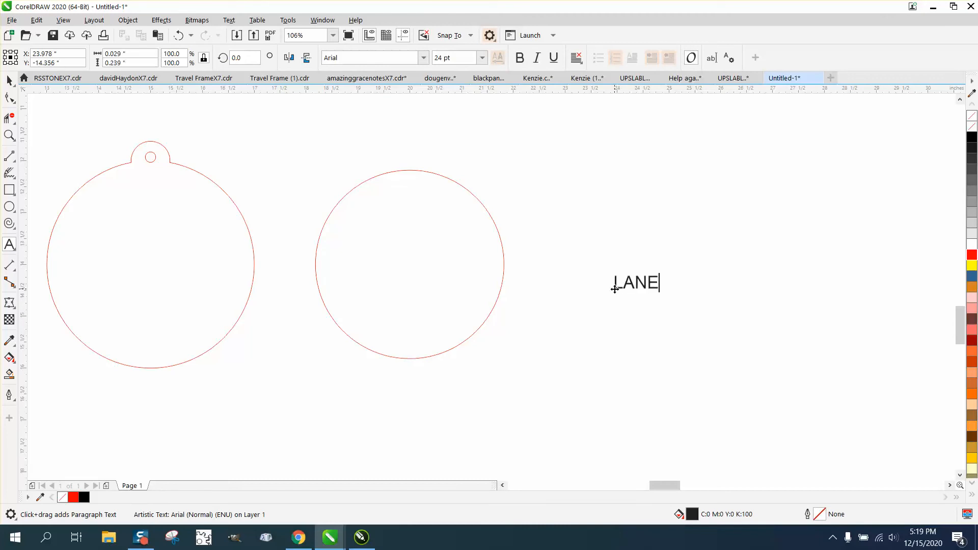
Enlarge the name text to about 2.73 inches wide, keeping only the name's own letters.
drag(662, 292, 760, 322)
text(P)
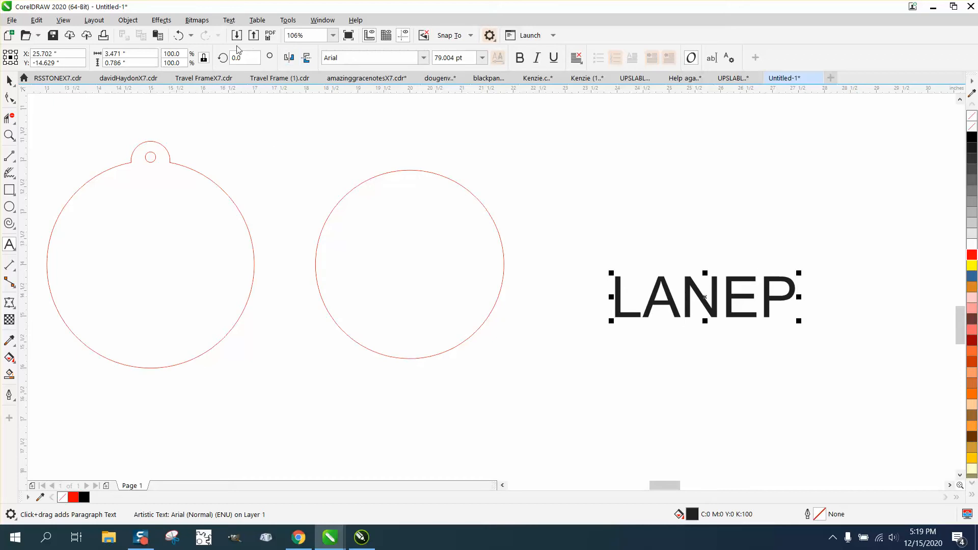
click(179, 35)
click(9, 80)
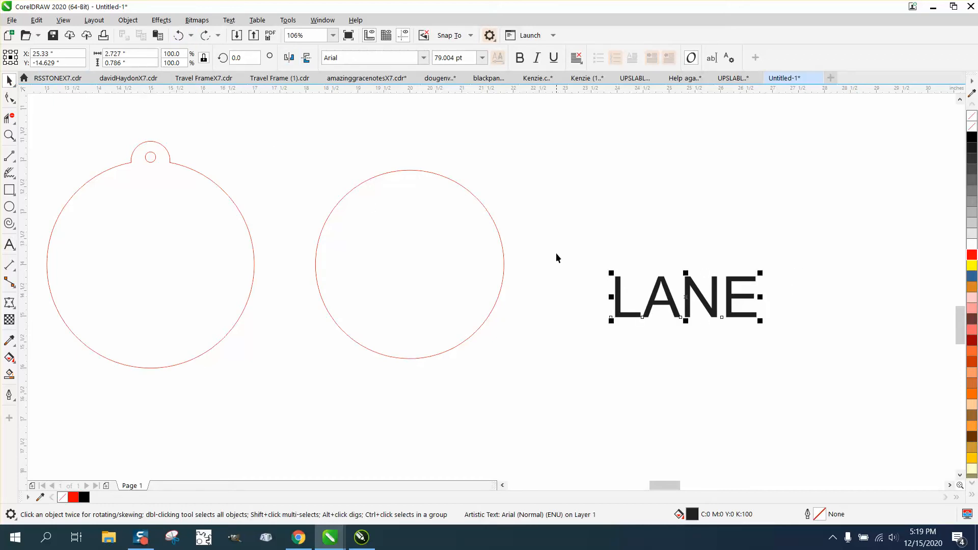
Centre the name on the page inside the smaller circle and set its font to Comic Sans MS.
key(p)
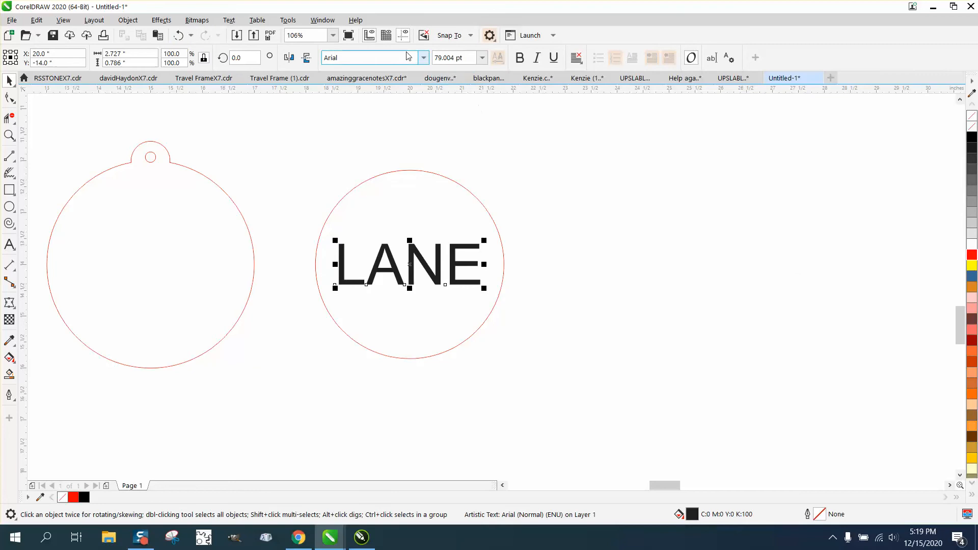
click(423, 57)
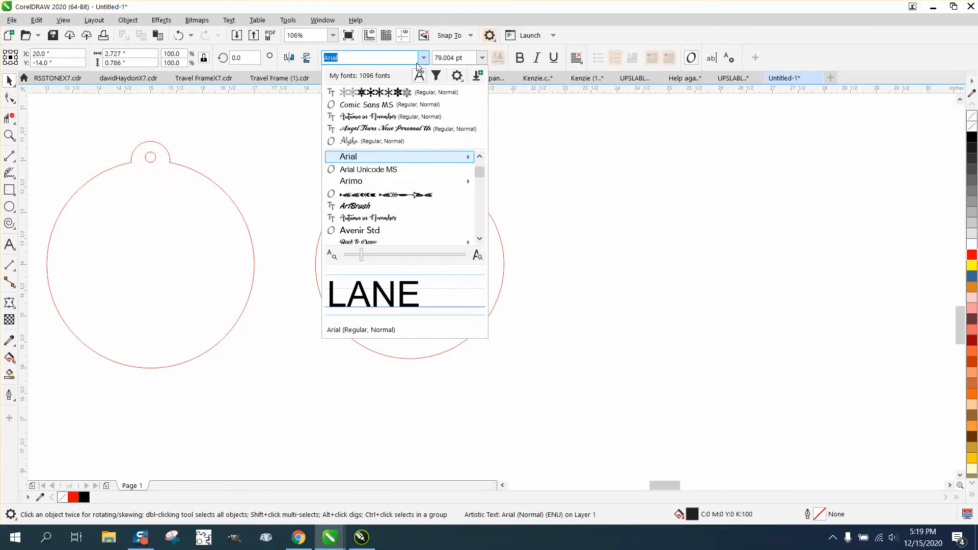
click(390, 104)
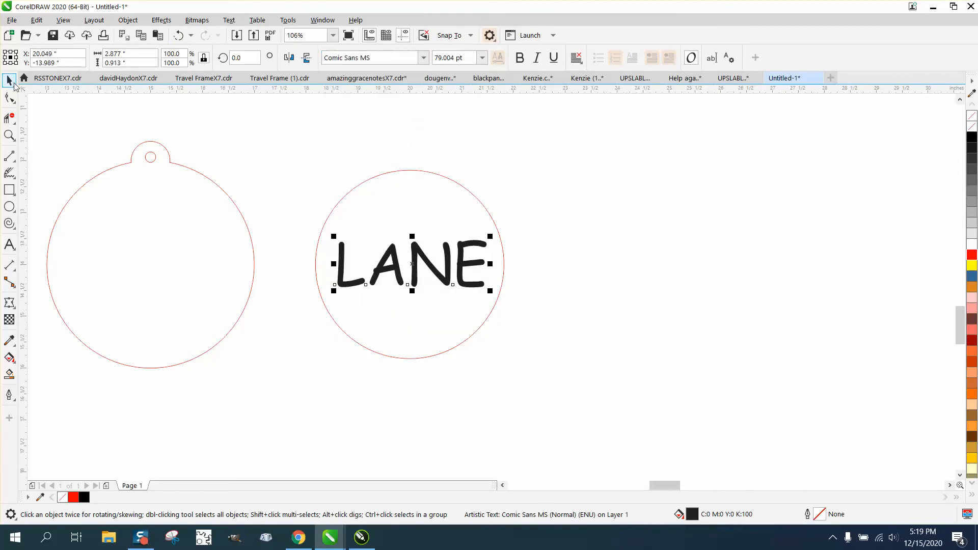
scroll(455, 163, down, 4)
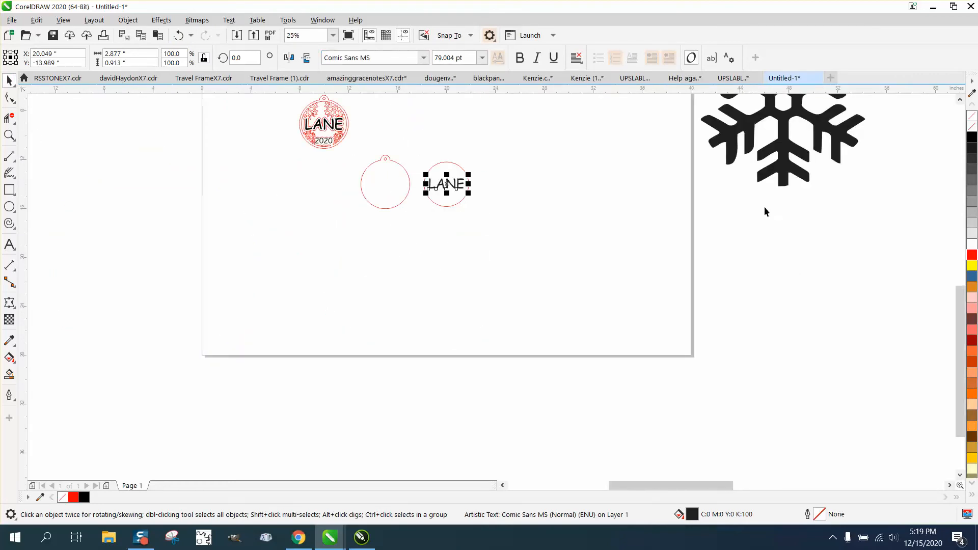
drag(961, 318, 911, 197)
scroll(630, 212, down, 4)
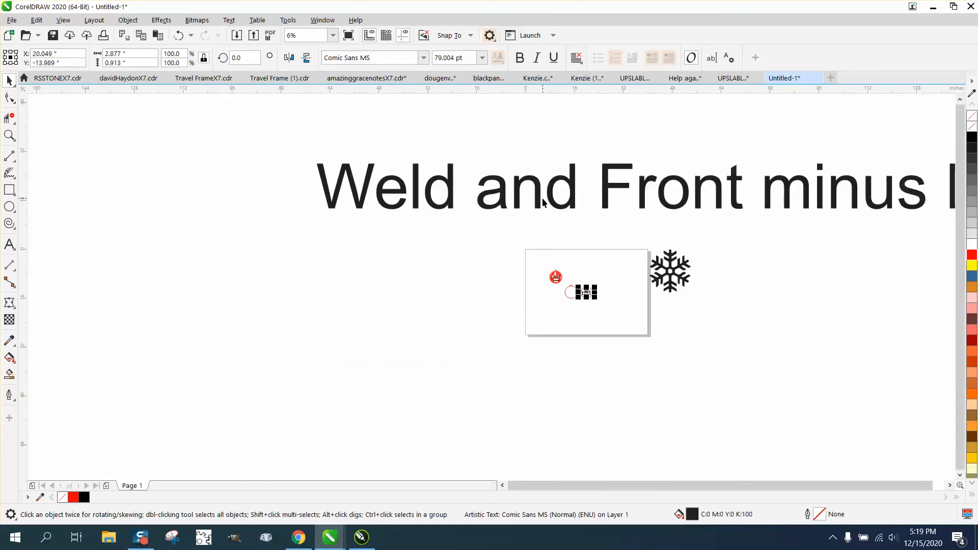
scroll(542, 198, down, 3)
Remove the fill from the name inside the smaller circle and give it a red outline.
click(9, 135)
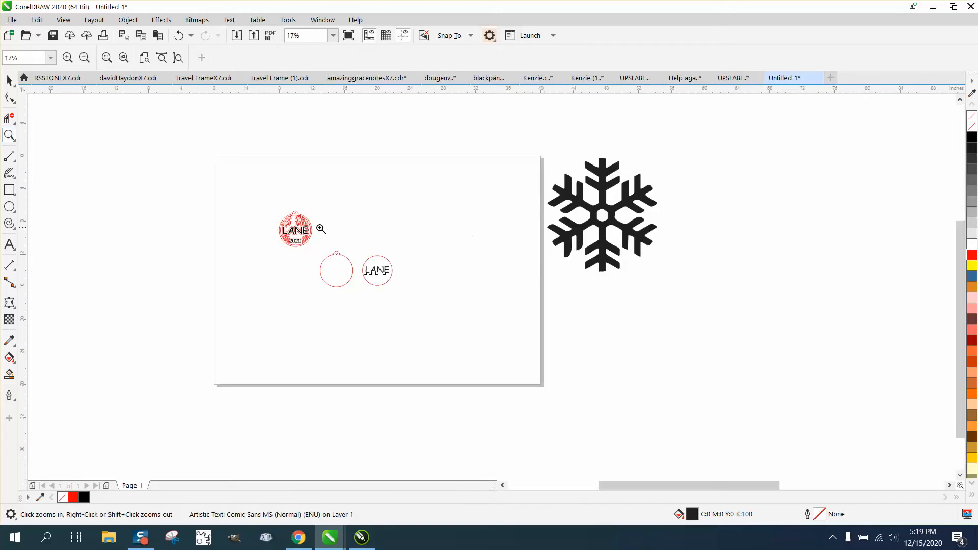
drag(295, 234, 528, 304)
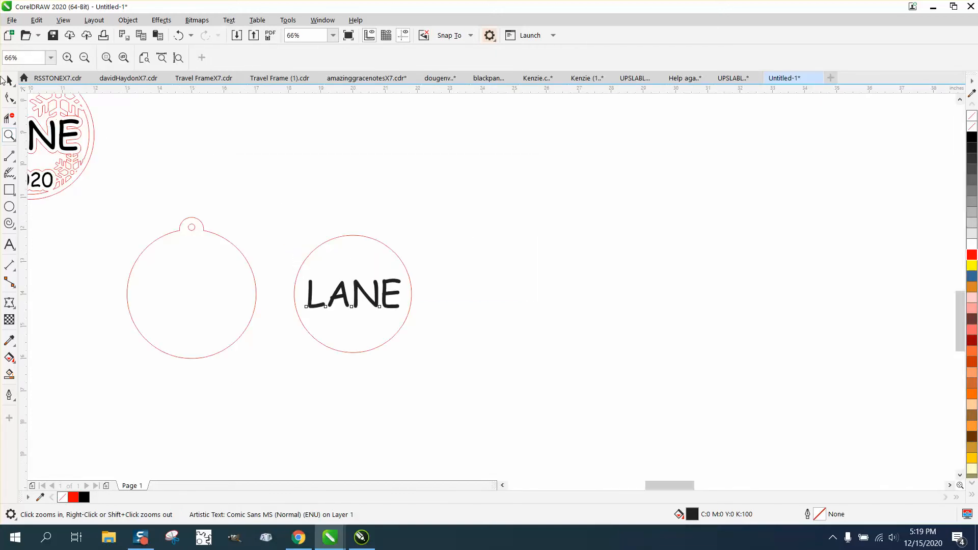
click(9, 80)
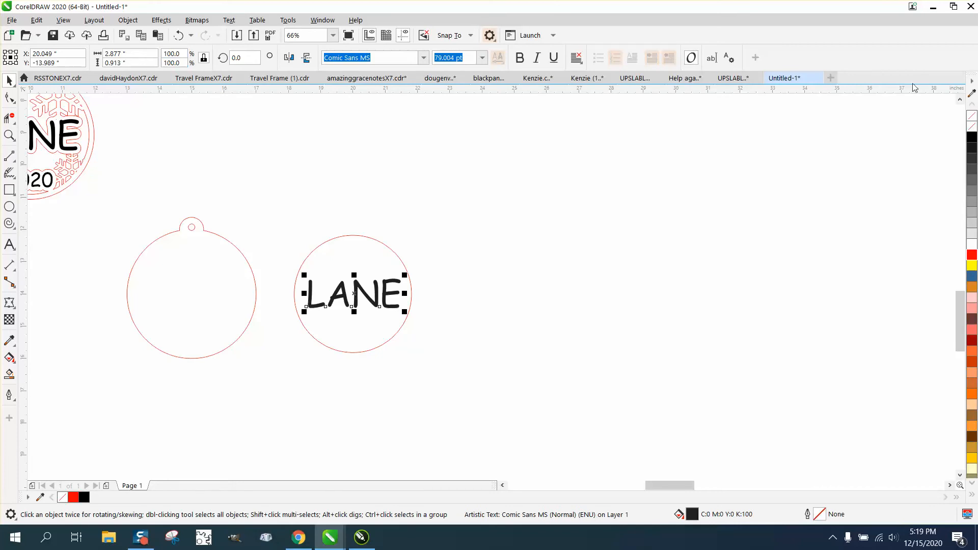
click(972, 121)
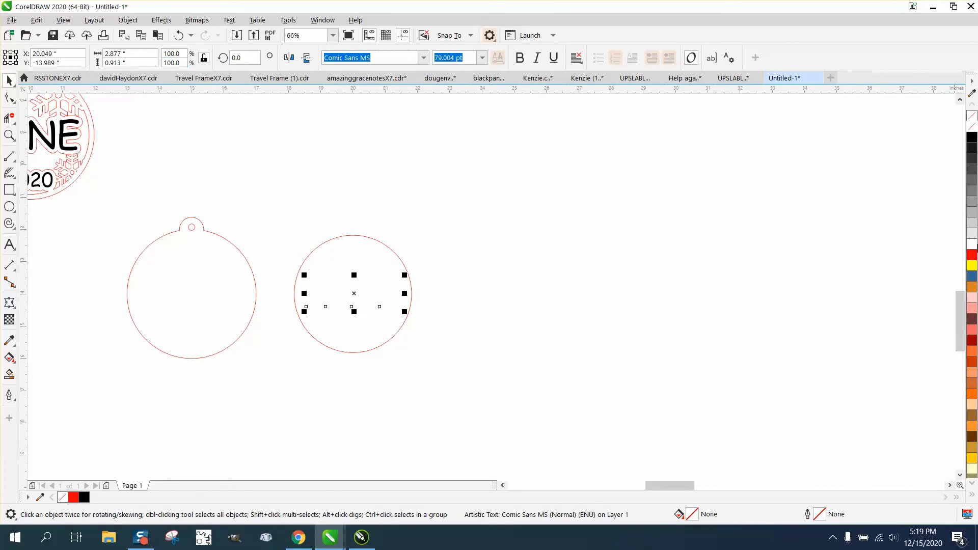
right_click(972, 255)
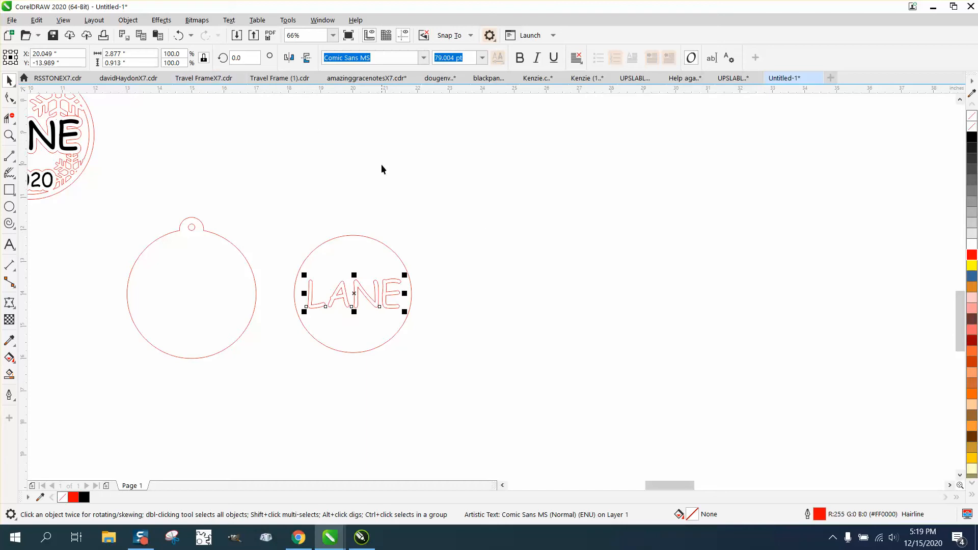
Place a copy of the name 5 inches to the right, fill it black and remove its outline.
key(ctrl+d)
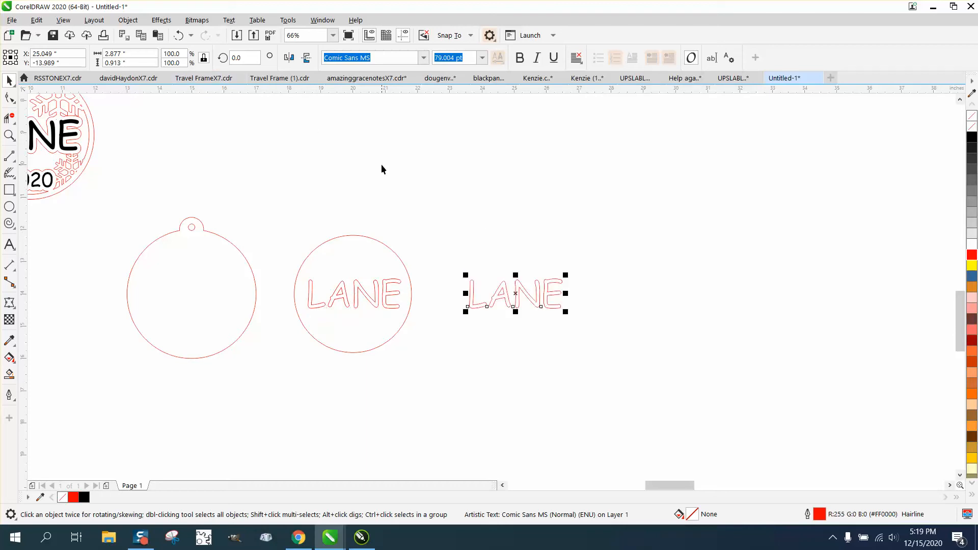
click(972, 136)
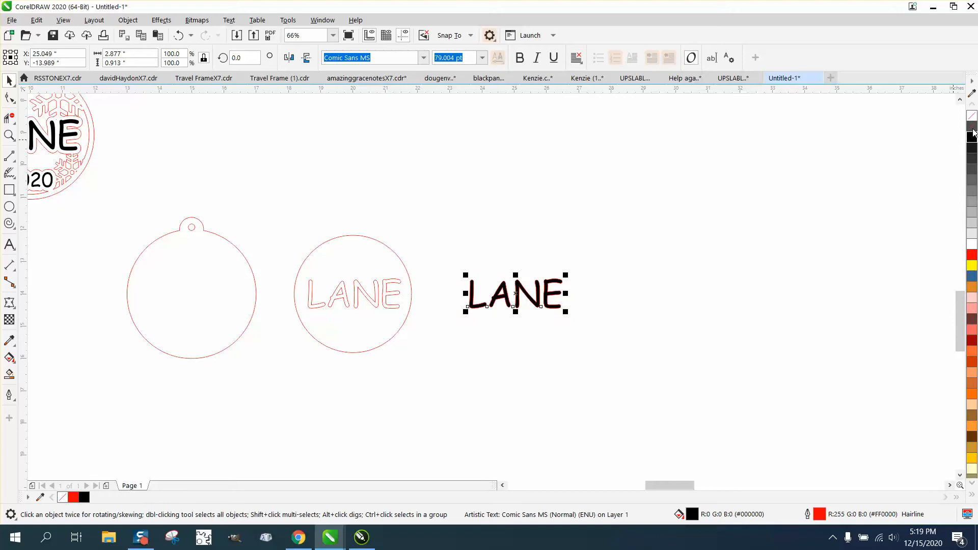
right_click(972, 132)
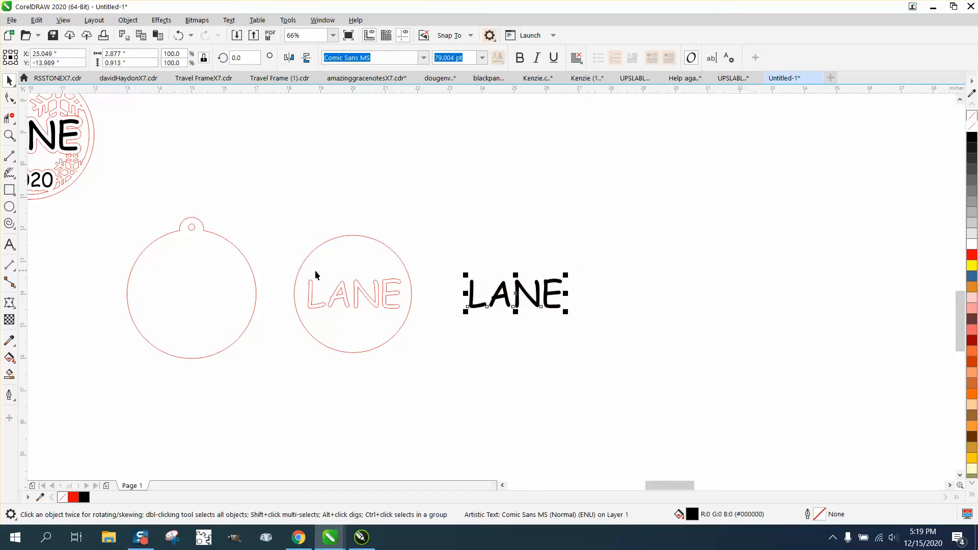
Convert the red-outlined name inside the smaller circle to curves.
drag(285, 268, 430, 327)
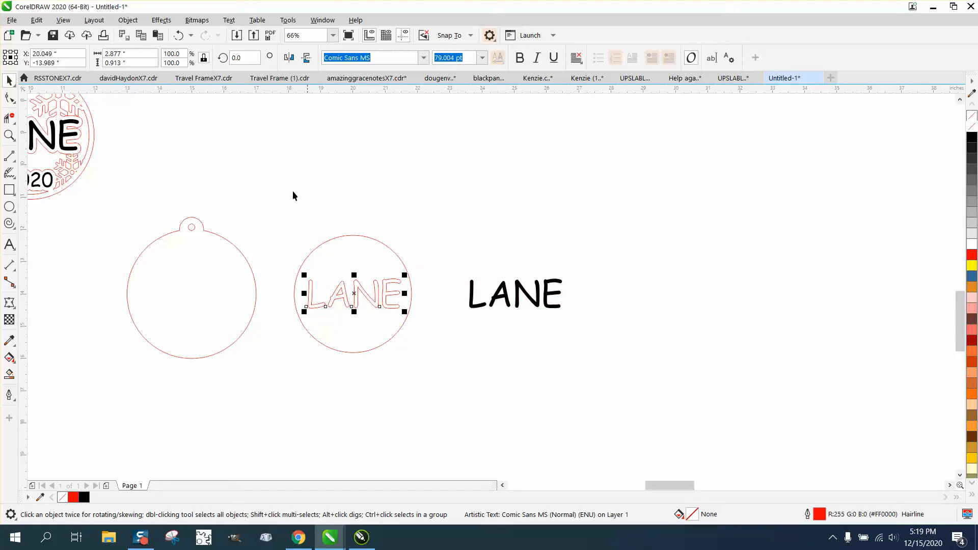
click(128, 20)
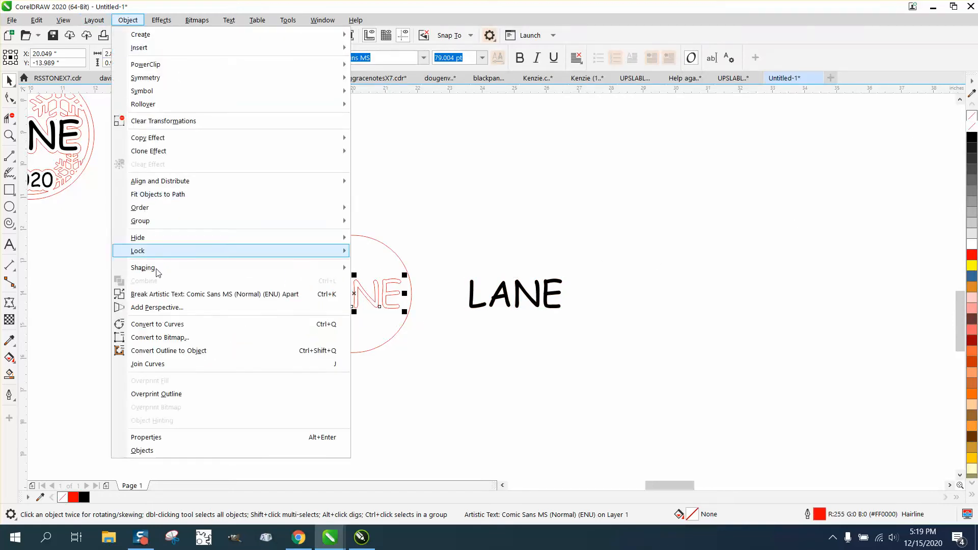
click(169, 325)
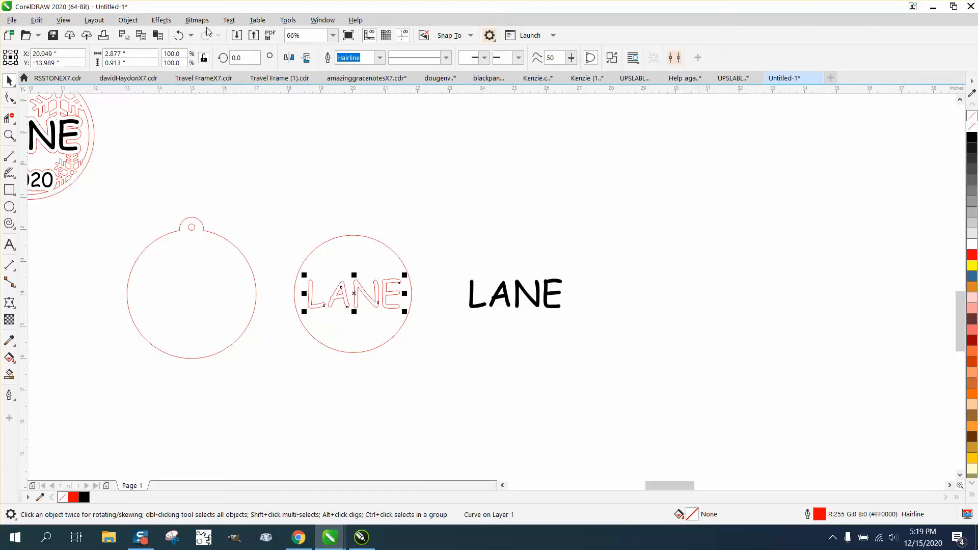
Try a one-step outside contour with a 0.11-inch offset around the red-outlined name, then undo it.
click(162, 21)
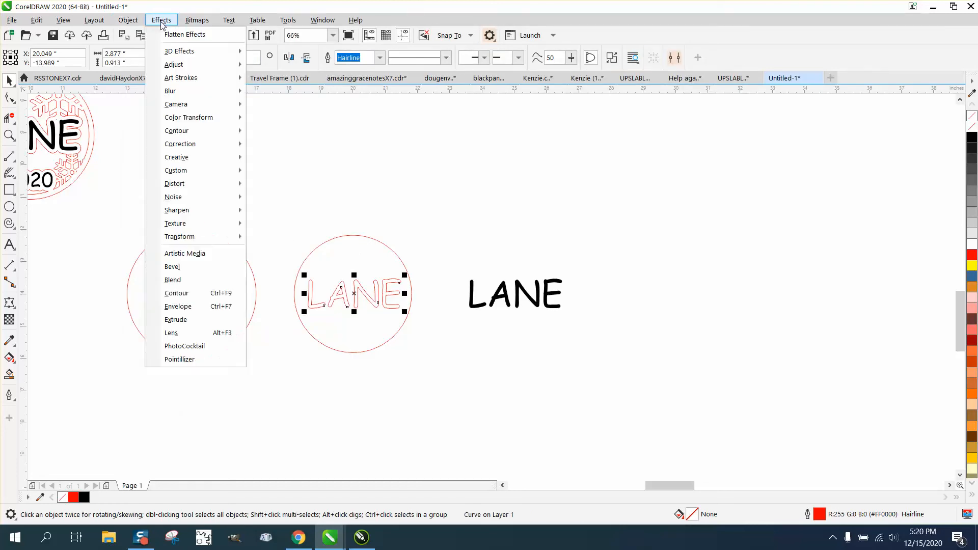
click(189, 294)
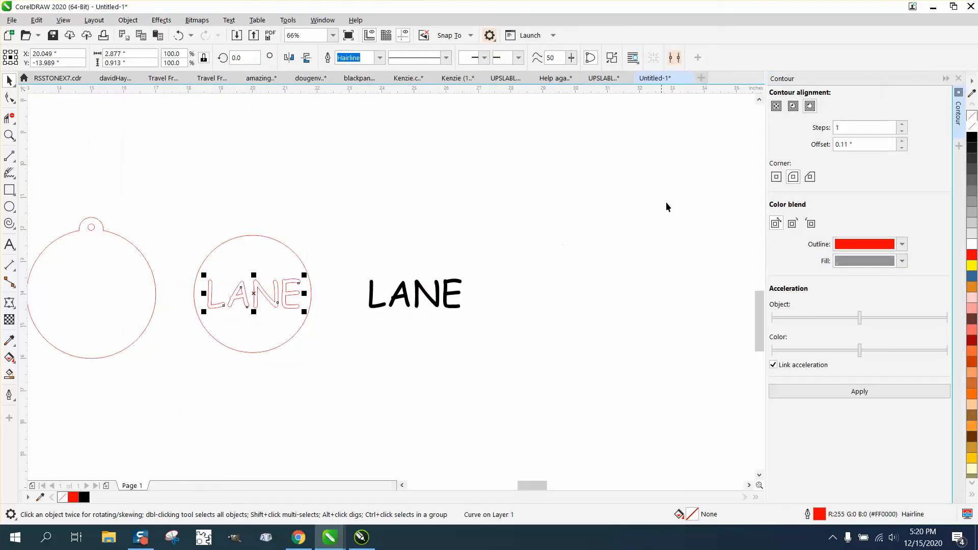
click(846, 143)
click(860, 389)
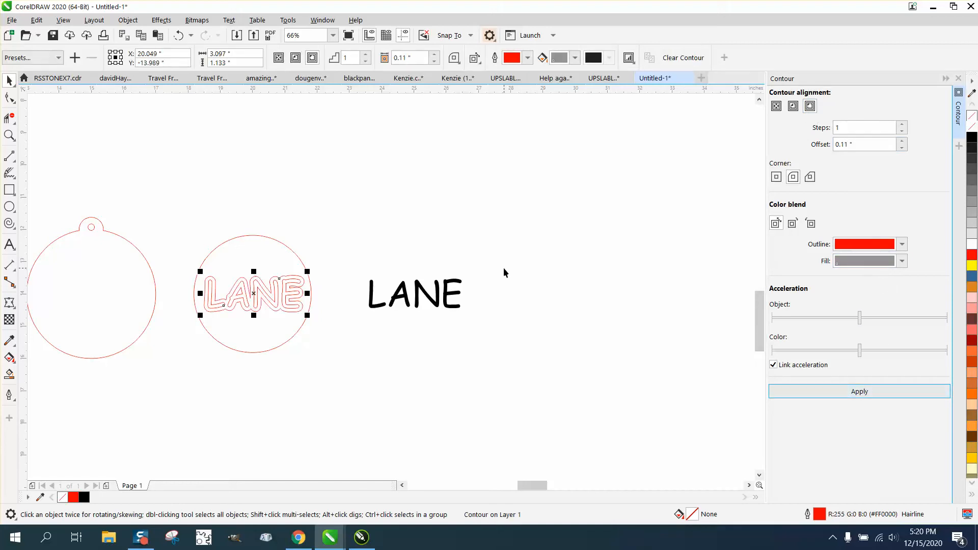
click(9, 135)
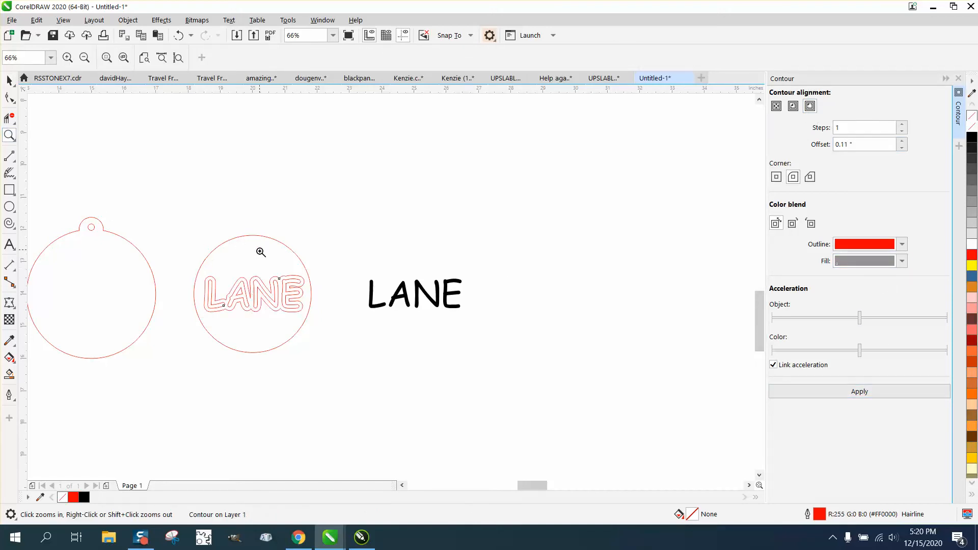
drag(260, 253, 347, 323)
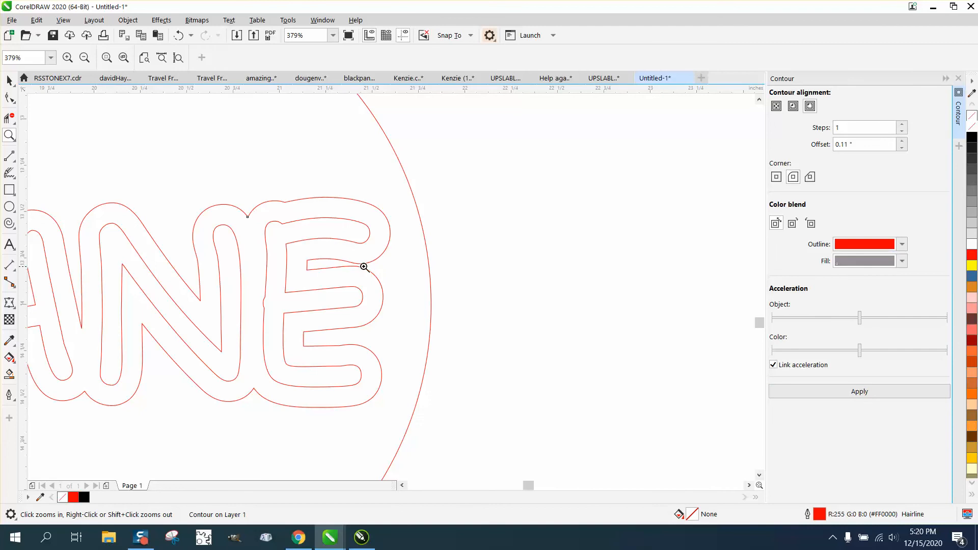
click(9, 79)
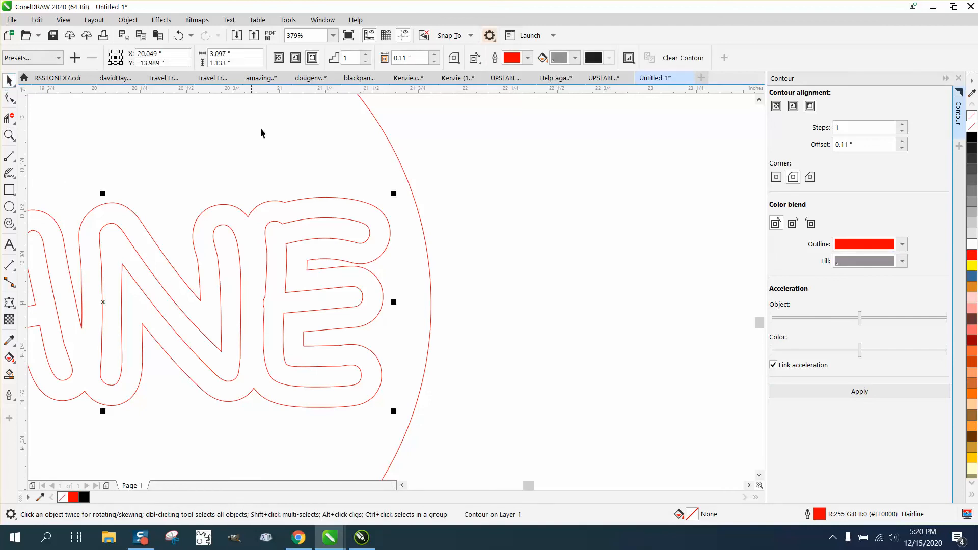
scroll(436, 161, down, 2)
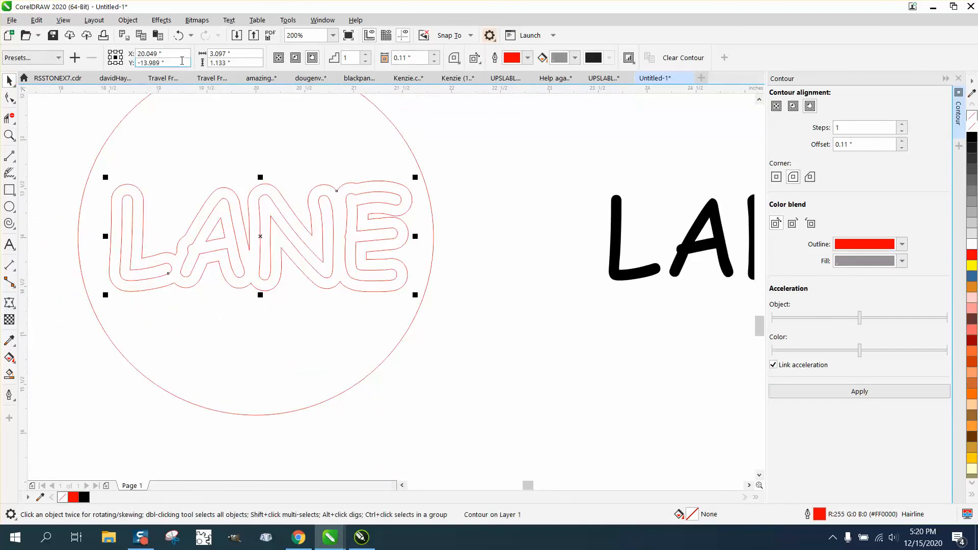
click(178, 35)
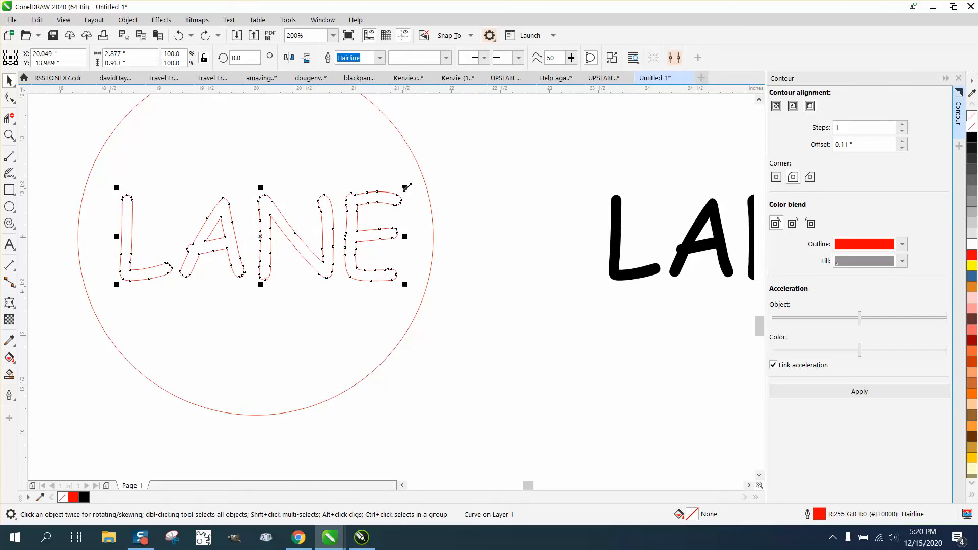
Try enlarging the red-outlined name to about 3.25 inches wide, centring it and the black copy on the page, and deleting the black copy.
drag(406, 188, 426, 181)
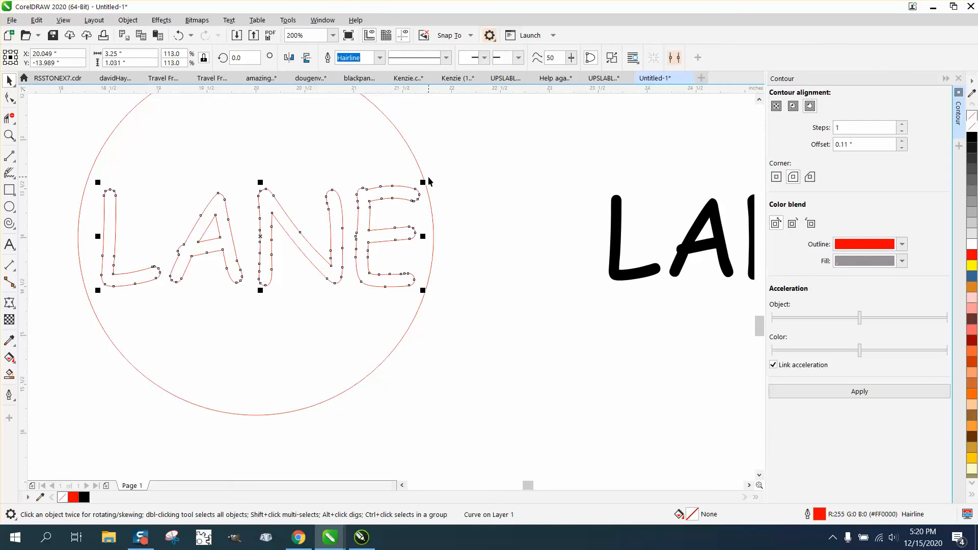
key(p)
click(613, 232)
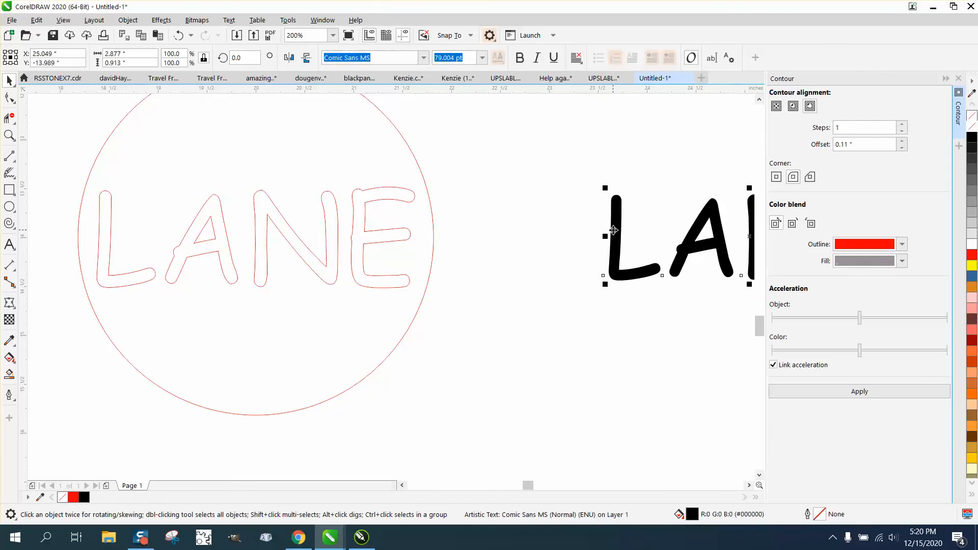
key(p)
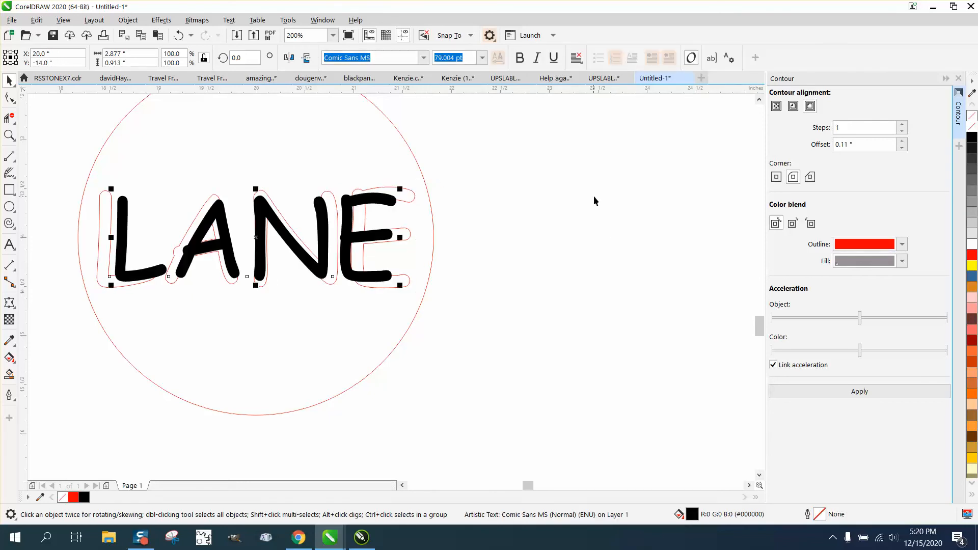
key(Delete)
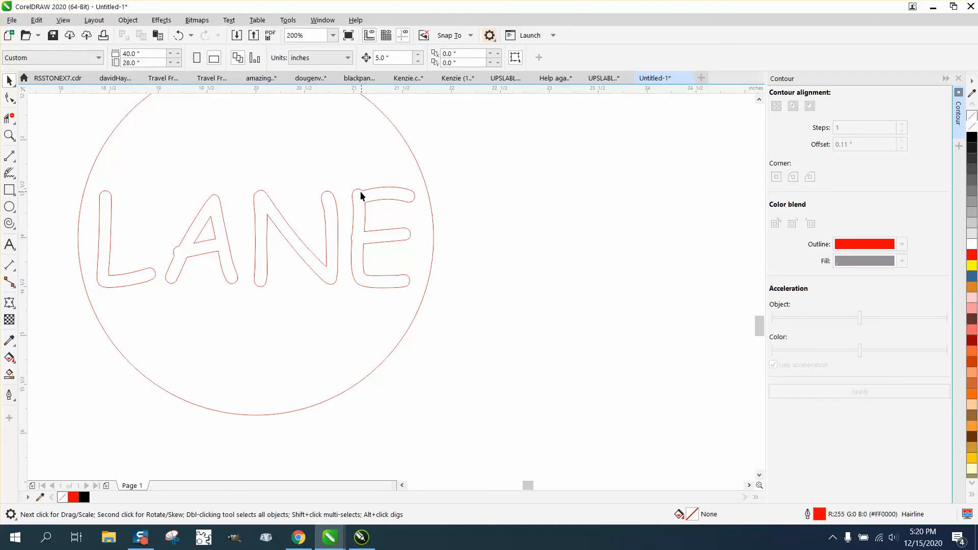
Undo the black copy's deletion, the centring of both names and the enlargement of the red-outlined name.
click(180, 37)
click(179, 36)
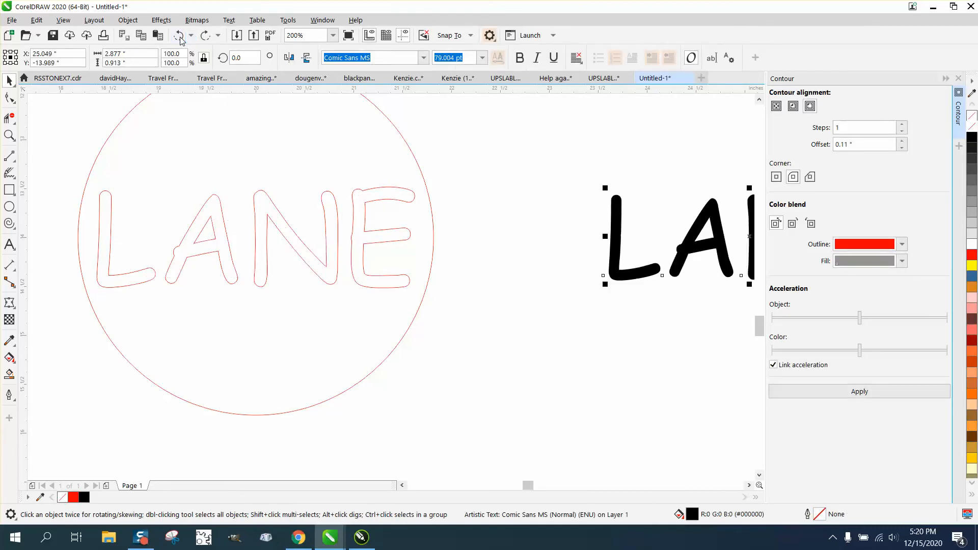
click(179, 37)
click(179, 37)
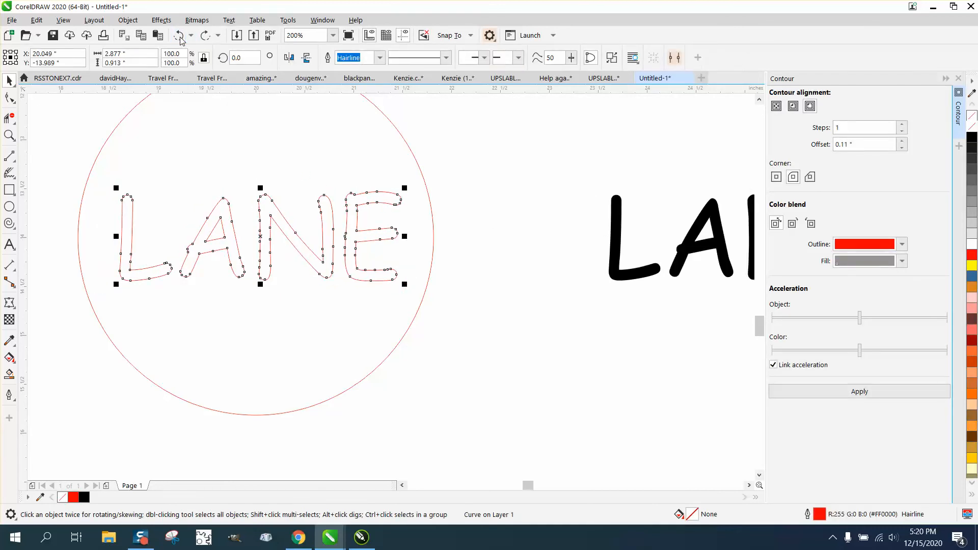
Undo the red-outlined name's conversion to curves and redo the black-filled copy 5 inches to the right.
click(179, 37)
click(179, 36)
click(180, 38)
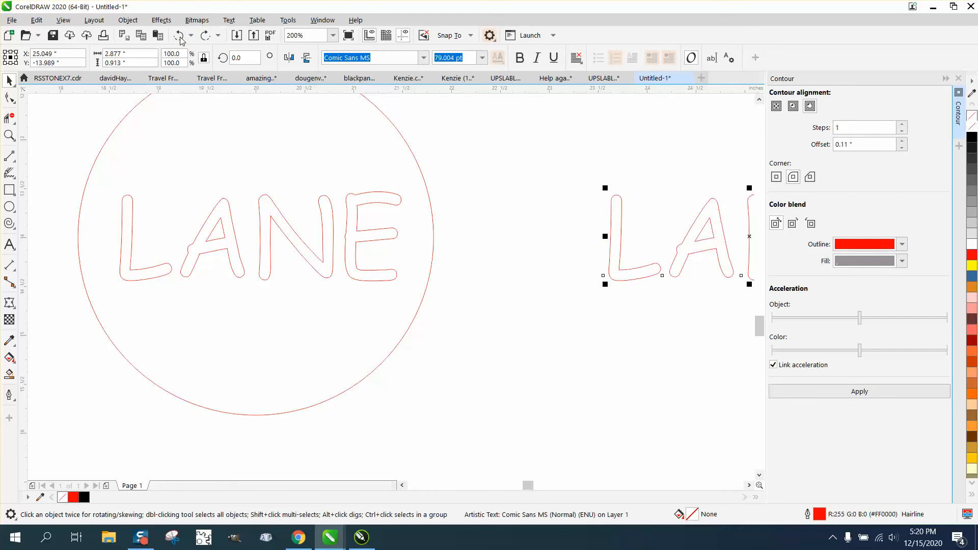
click(180, 38)
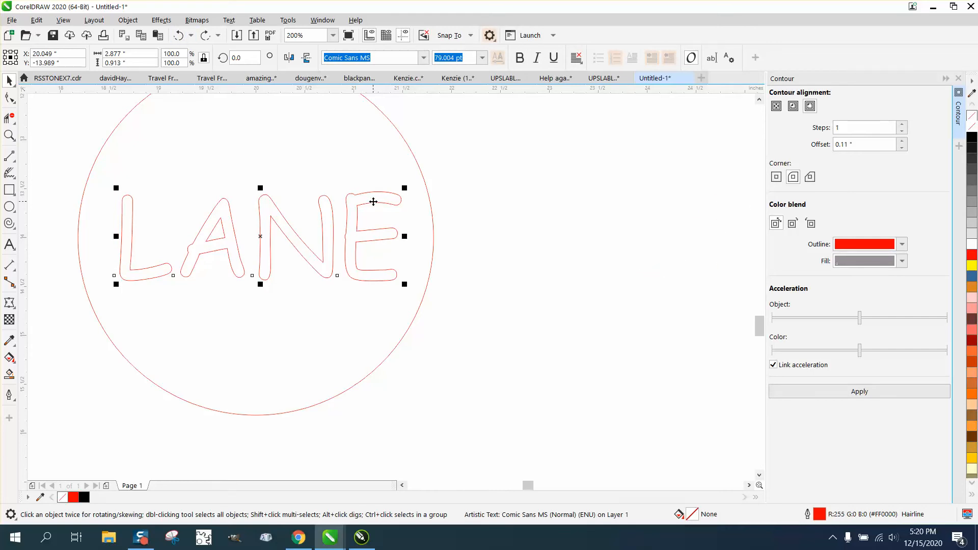
key(ctrl+shift+z)
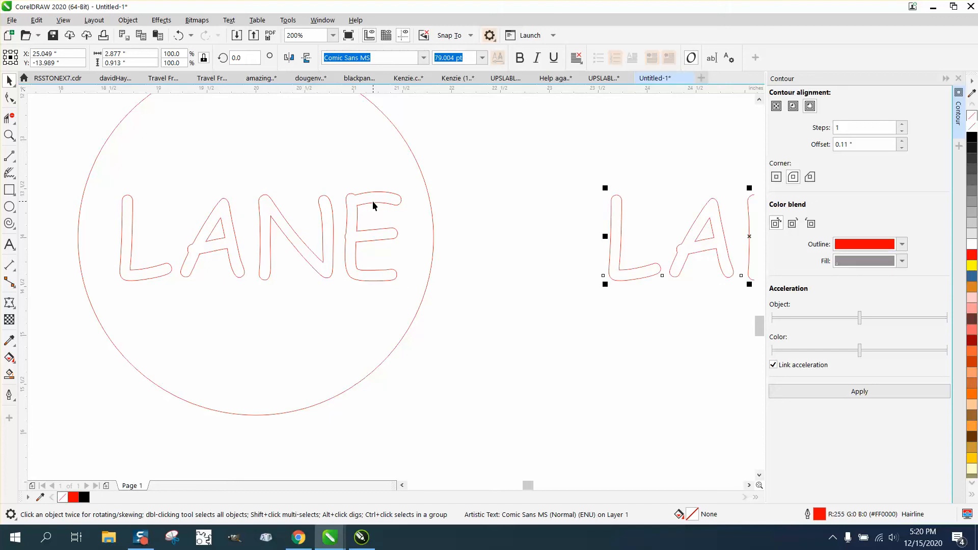
key(ctrl+shift+z)
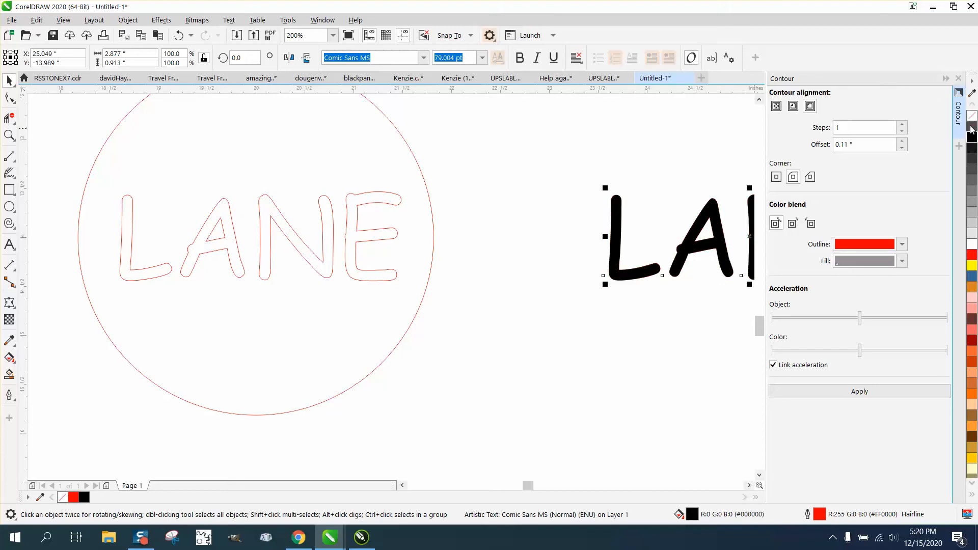
Add a one-step outside contour with a 0.11-inch offset to the red-outlined name inside the smaller circle.
click(361, 206)
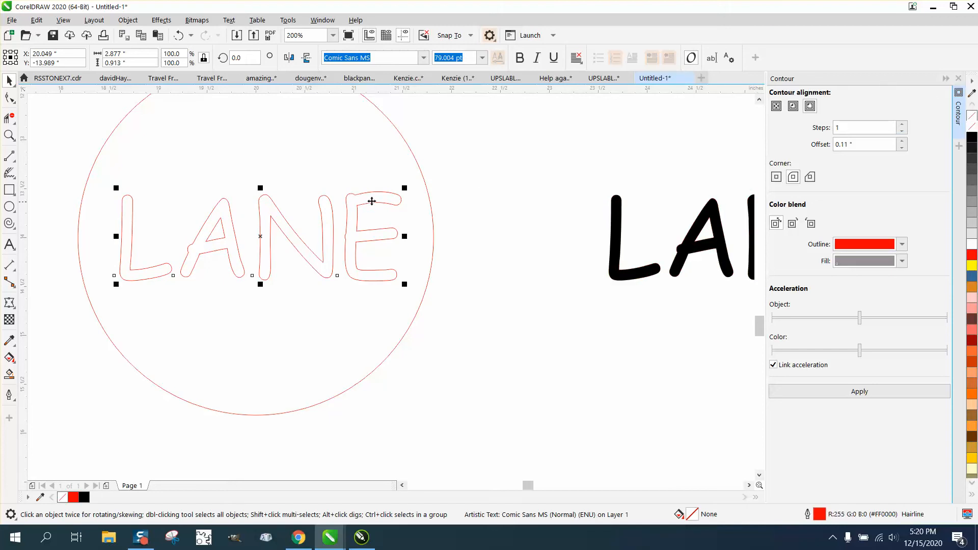
click(866, 391)
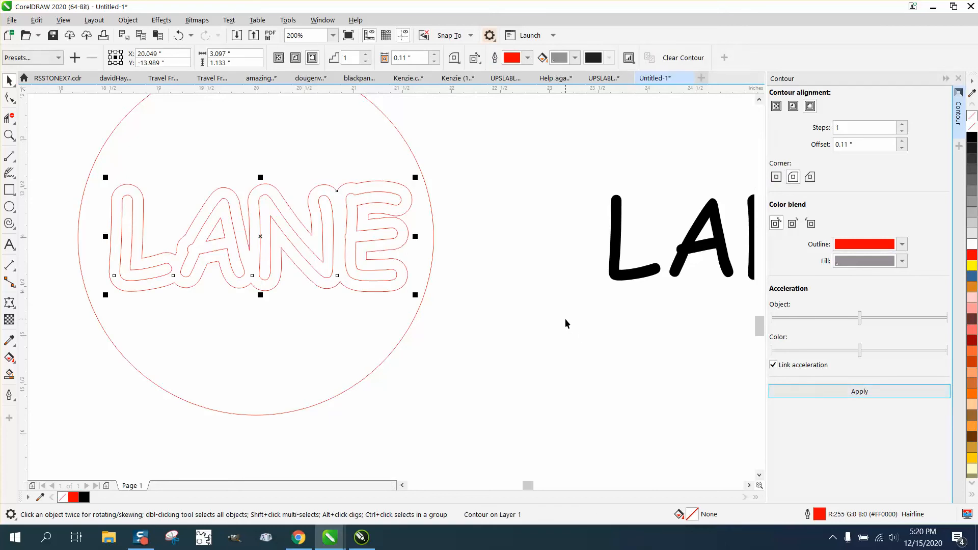
Break the name's contour apart and delete the original name, leaving only the outer contour inside the smaller circle.
click(128, 20)
click(160, 294)
click(340, 310)
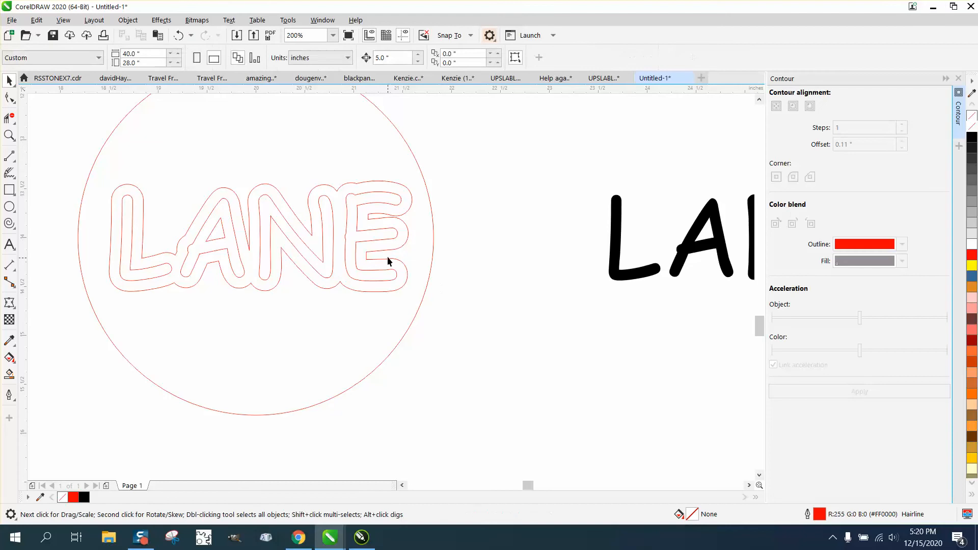
click(364, 239)
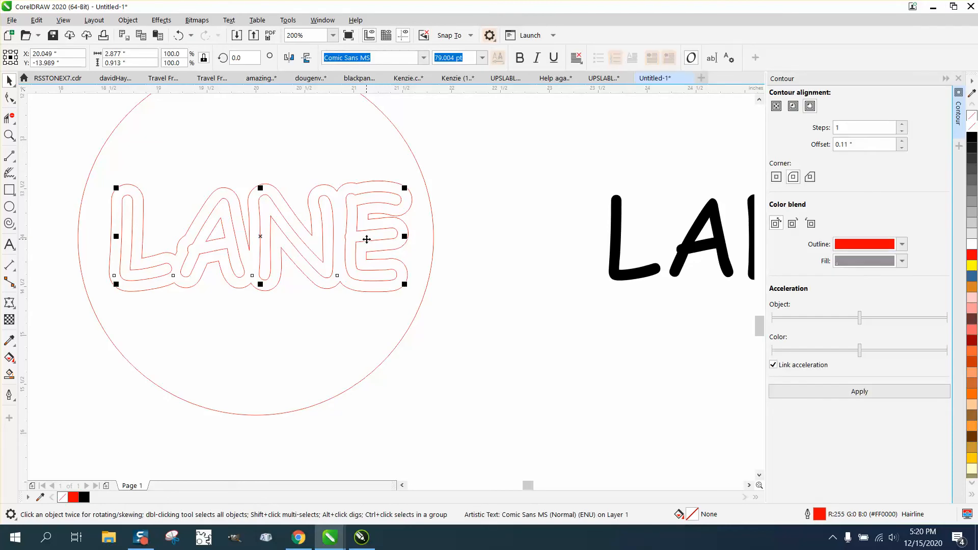
key(Escape)
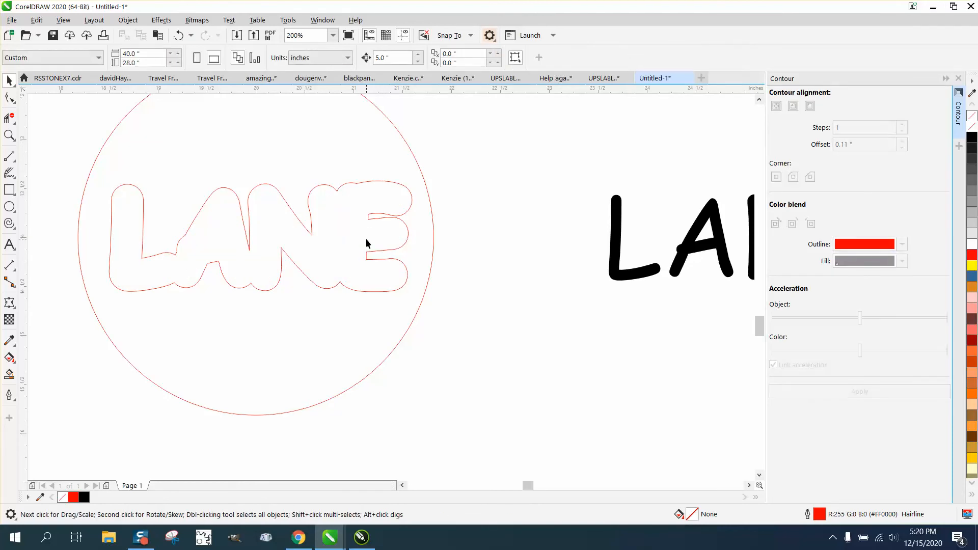
Move the large black snowflake onto the page and scale it down to about 2.28 inches wide.
scroll(367, 239, down, 2)
scroll(370, 245, down, 1)
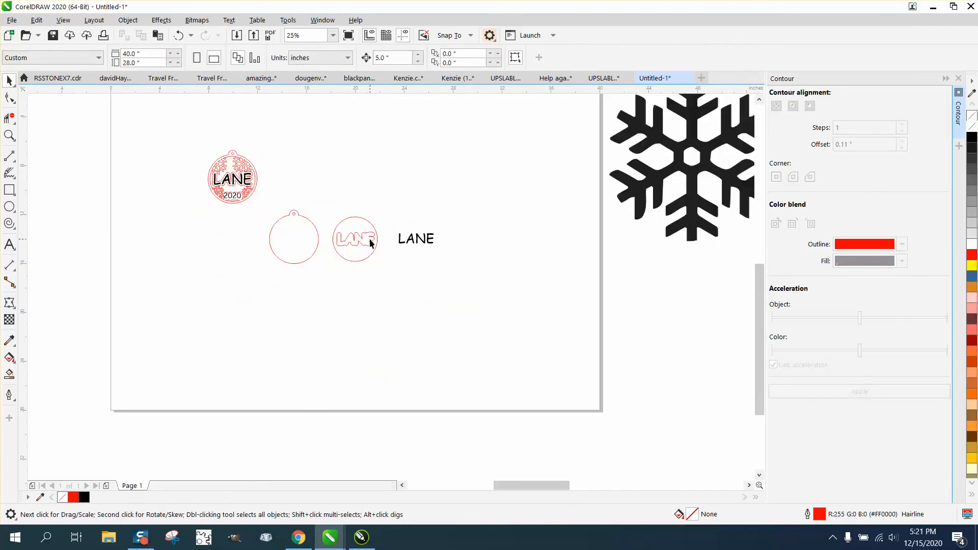
drag(623, 199, 486, 303)
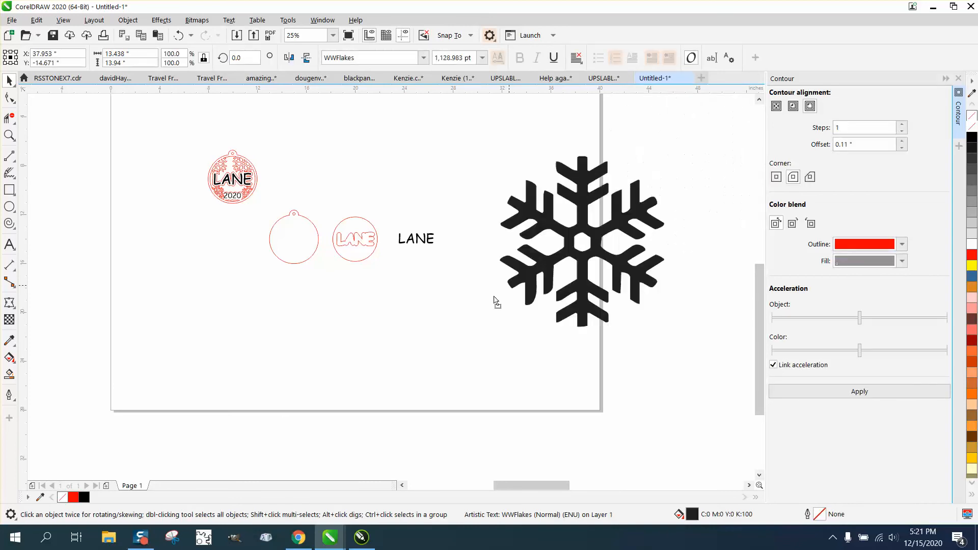
drag(639, 172, 503, 297)
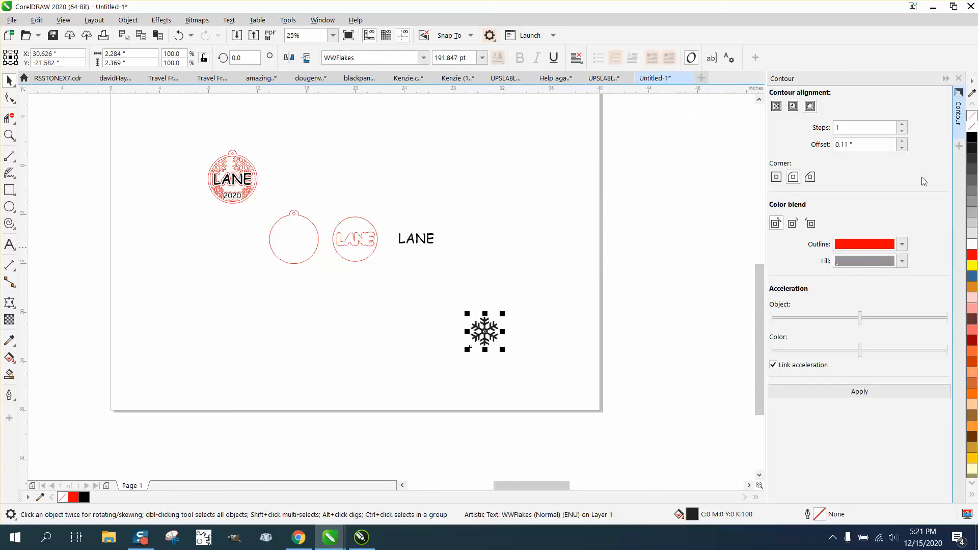
Give the snowflake a red outline without fill and place it over the upper-right edge of the smaller circle.
click(971, 118)
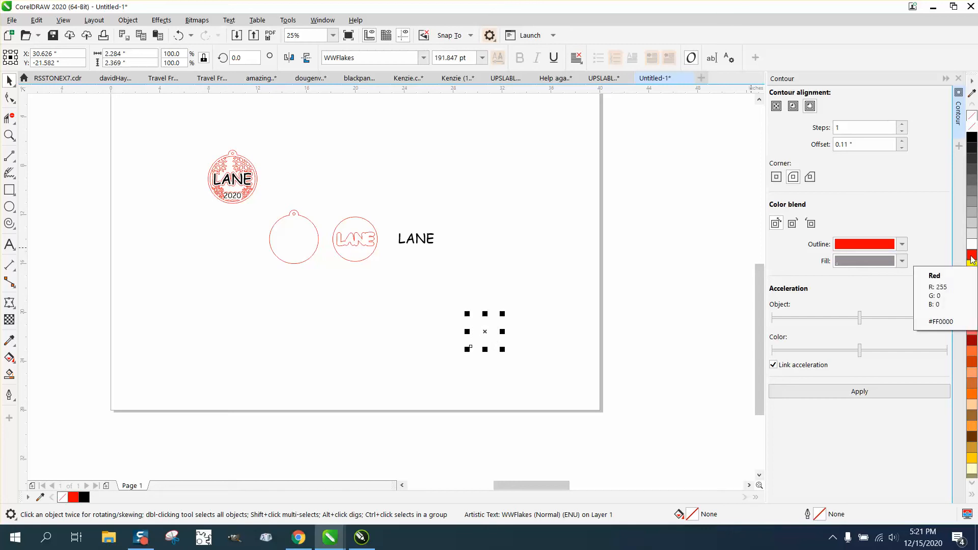
right_click(972, 258)
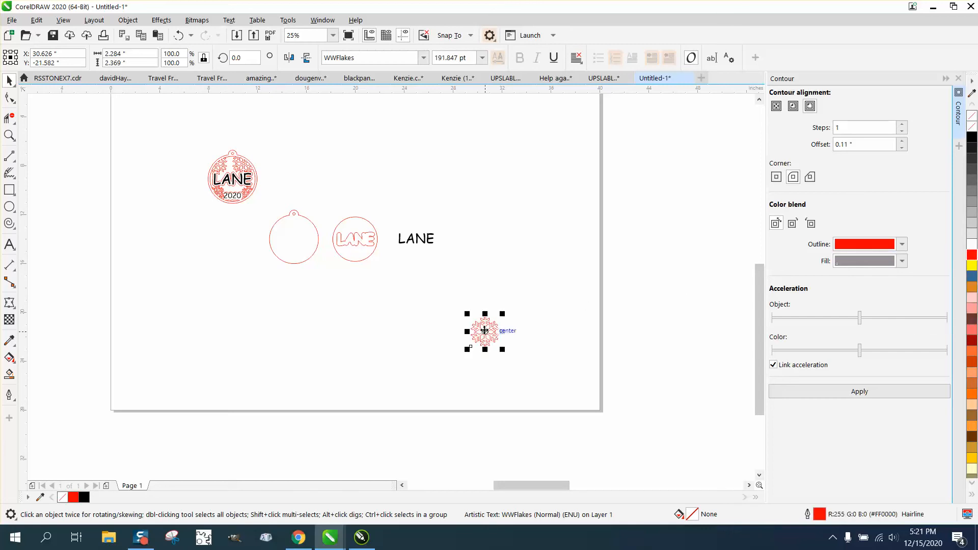
drag(457, 307, 468, 265)
click(10, 135)
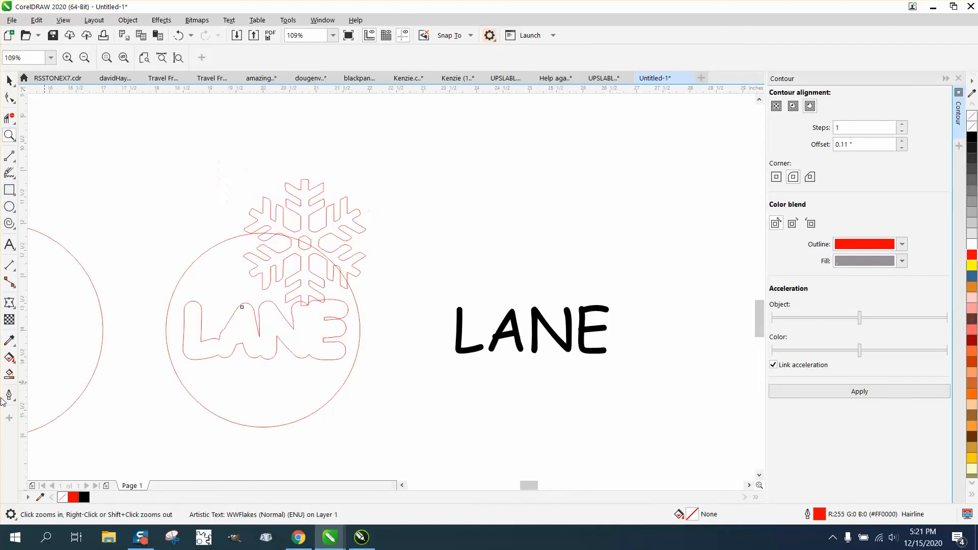
Add the text 2020 below the black name and set its font to Comic Sans MS.
click(9, 244)
click(442, 427)
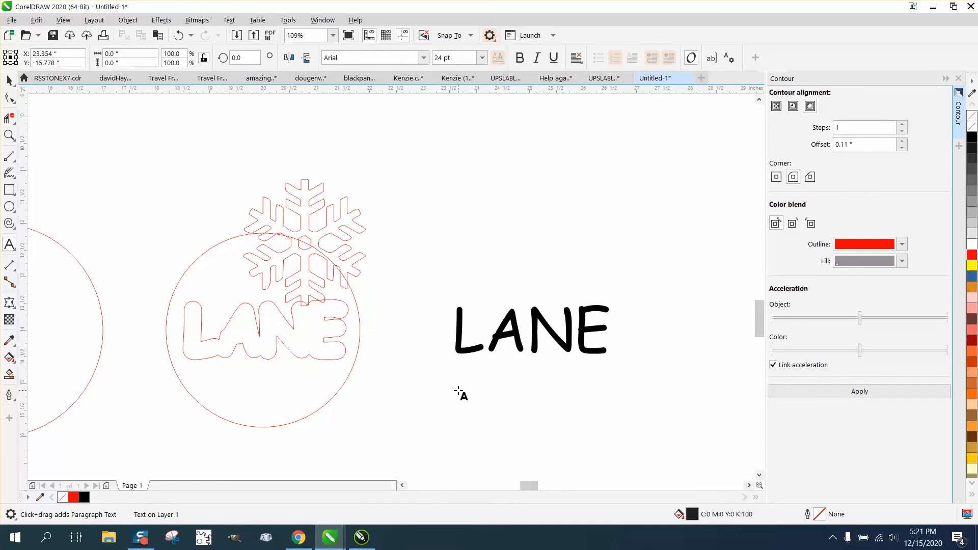
text(2020)
key(Escape)
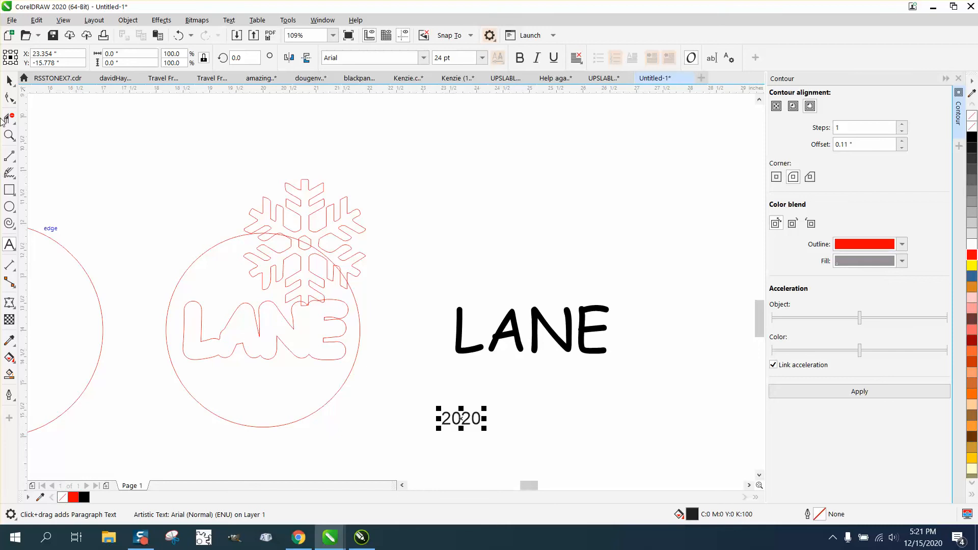
click(9, 81)
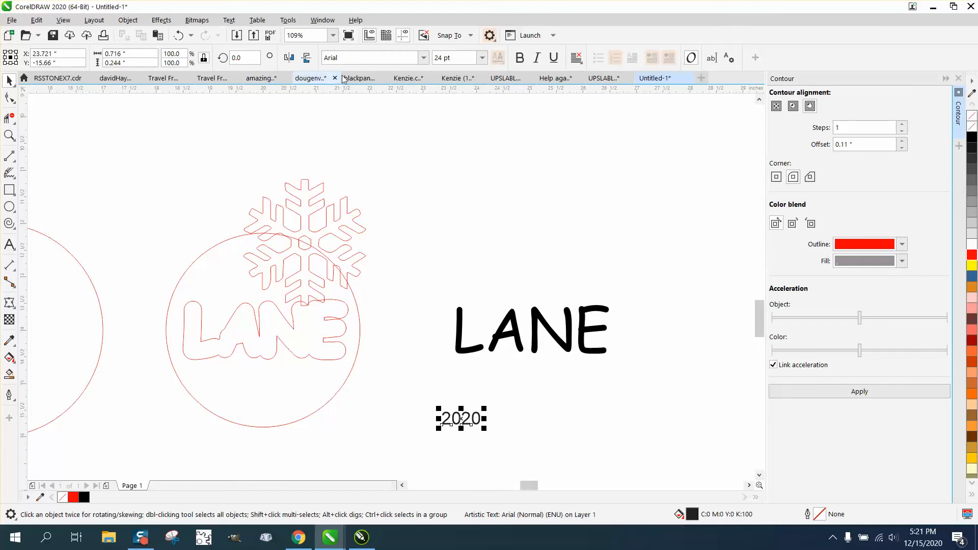
click(423, 58)
click(394, 92)
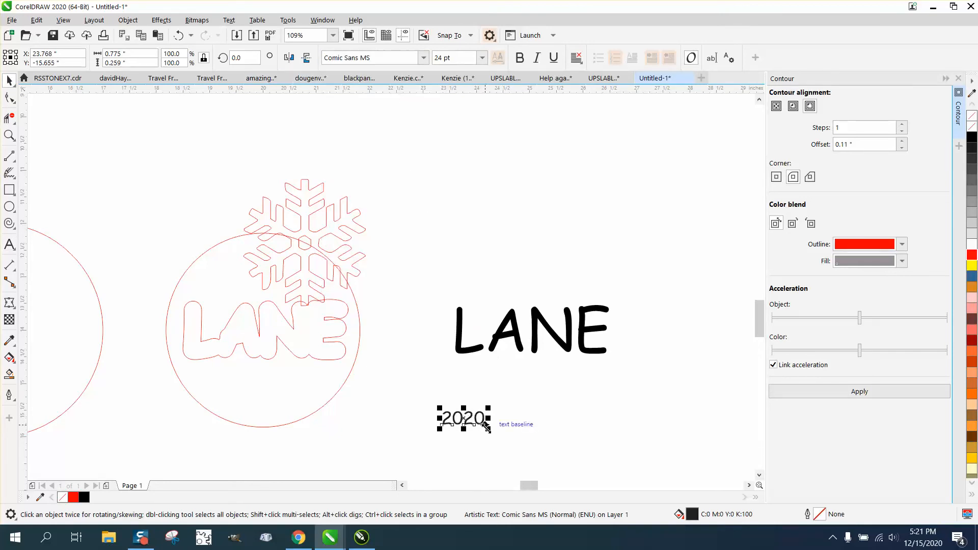
Enlarge 2020 to about 1.3 inches wide near the bottom of the smaller circle and give it a red outline without fill.
drag(487, 429, 270, 408)
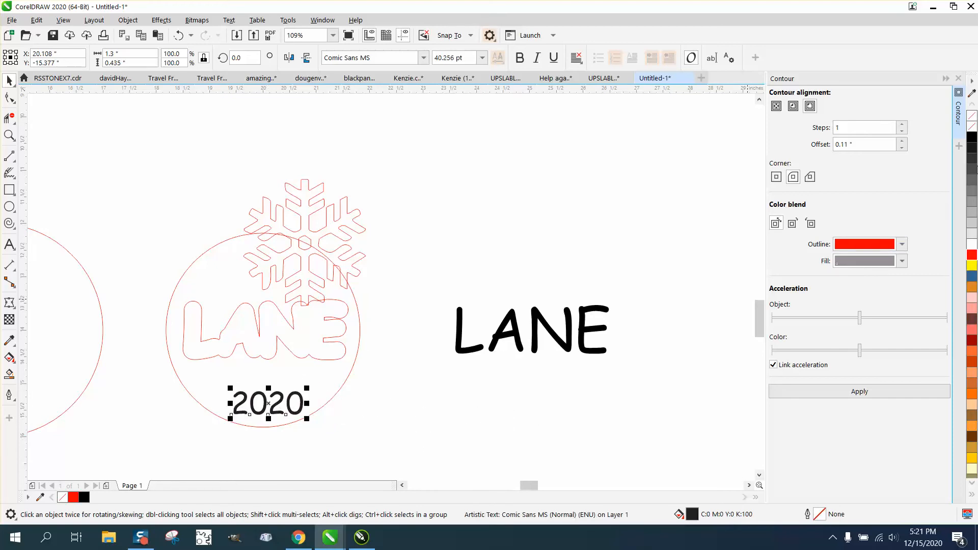
click(972, 117)
right_click(971, 255)
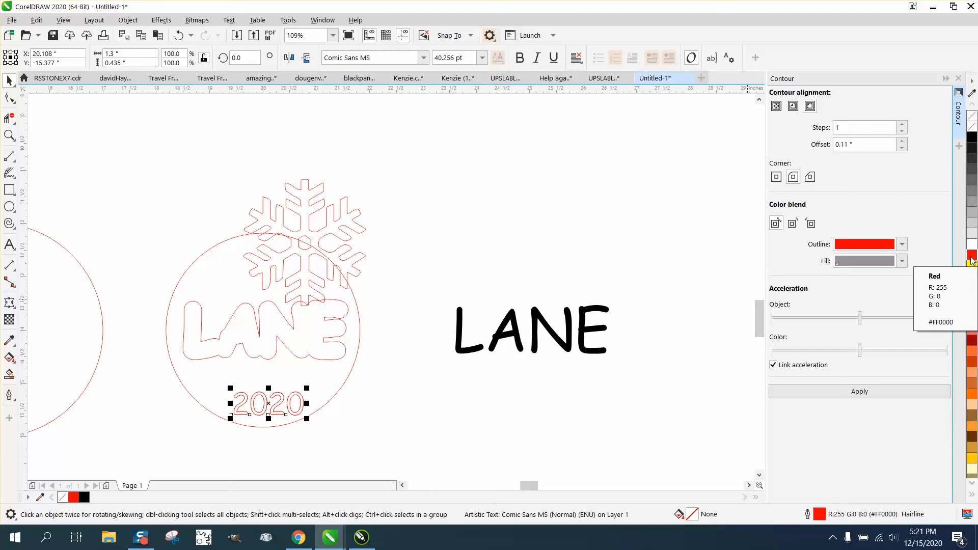
Duplicate the outlined 2020 beneath the black name and give the copy a black fill without outline.
key(ctrl+d)
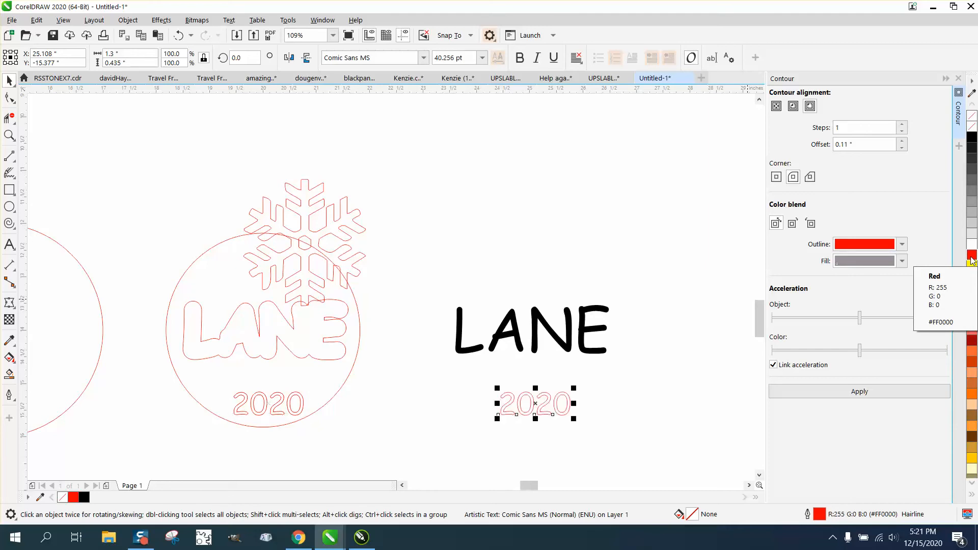
click(973, 139)
right_click(972, 116)
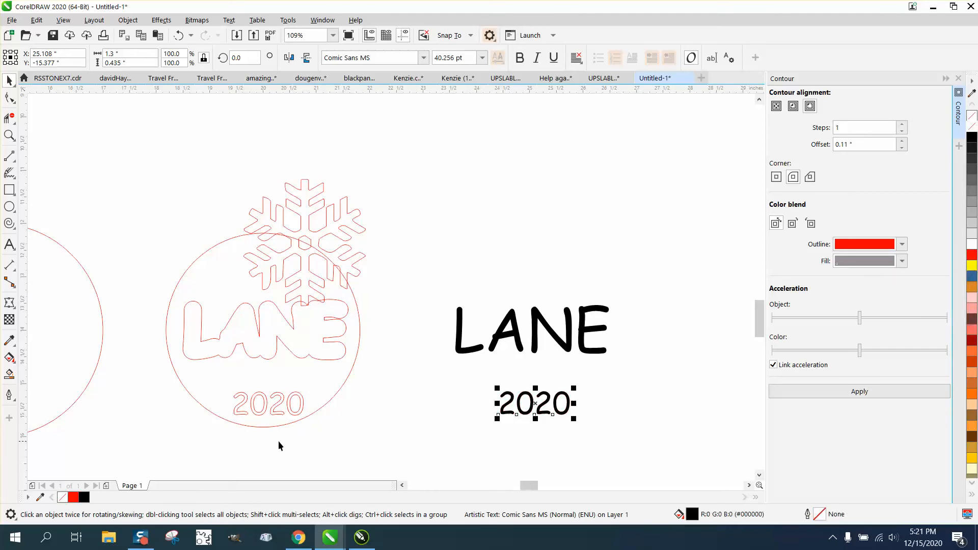
click(178, 36)
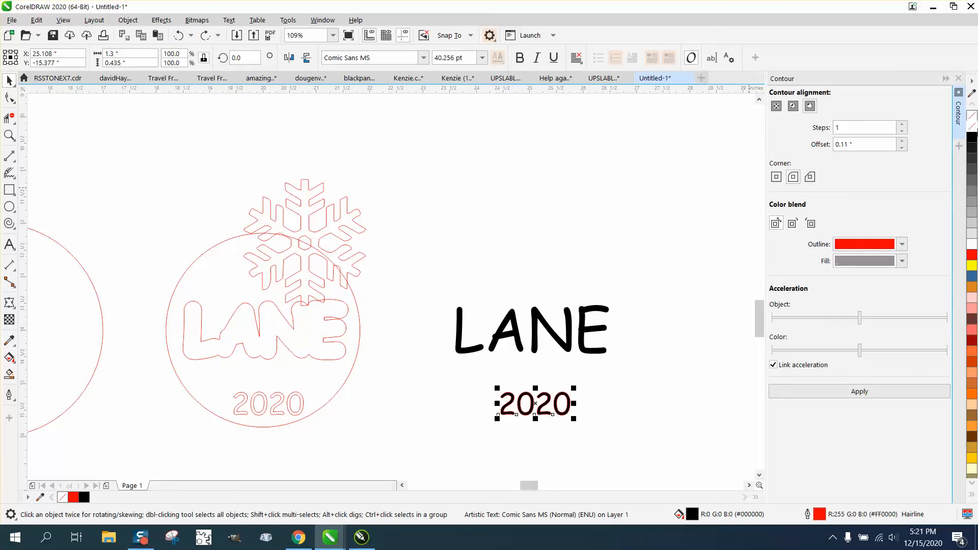
right_click(971, 117)
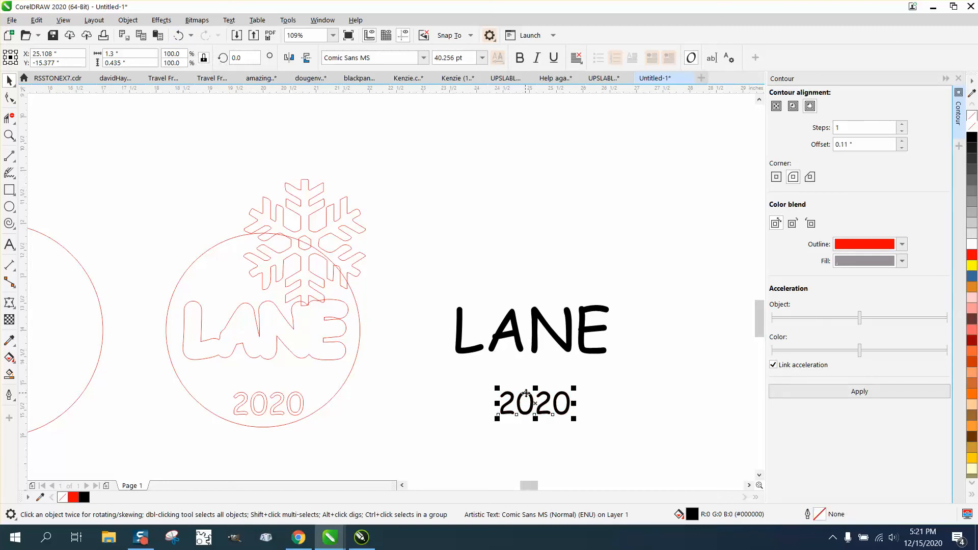
Overlay the black 2020 copy on the outlined 2020 and return it beneath the black name.
key(Left)
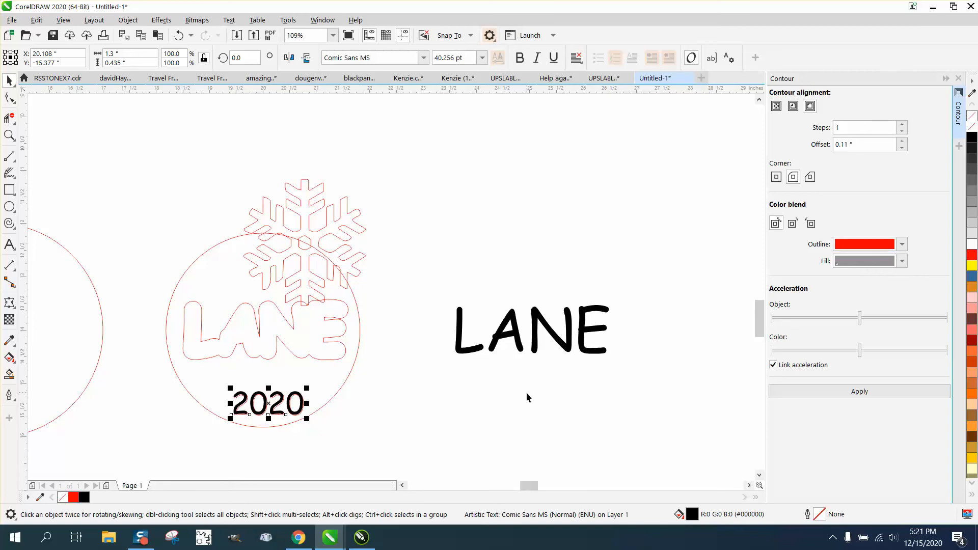
key(z)
drag(175, 349, 406, 458)
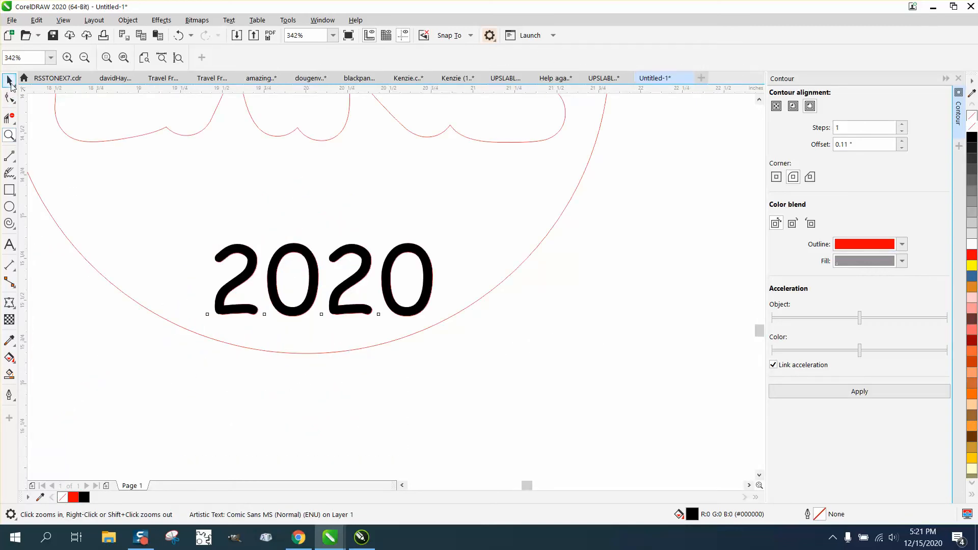
click(10, 82)
key(Right)
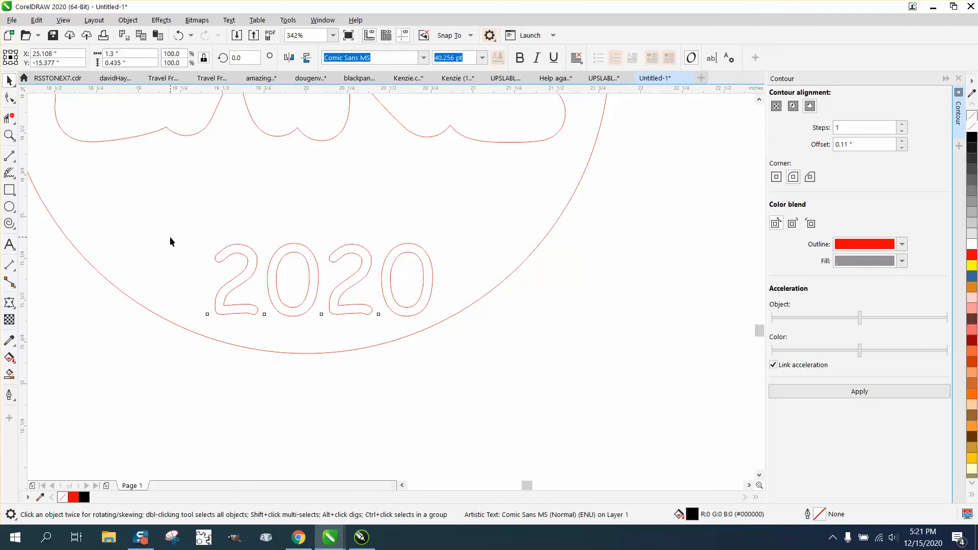
Apply a one-step outside contour of 0.11 inches to the outlined 2020 and delete the black 2020 copy.
drag(102, 353, 478, 235)
click(833, 392)
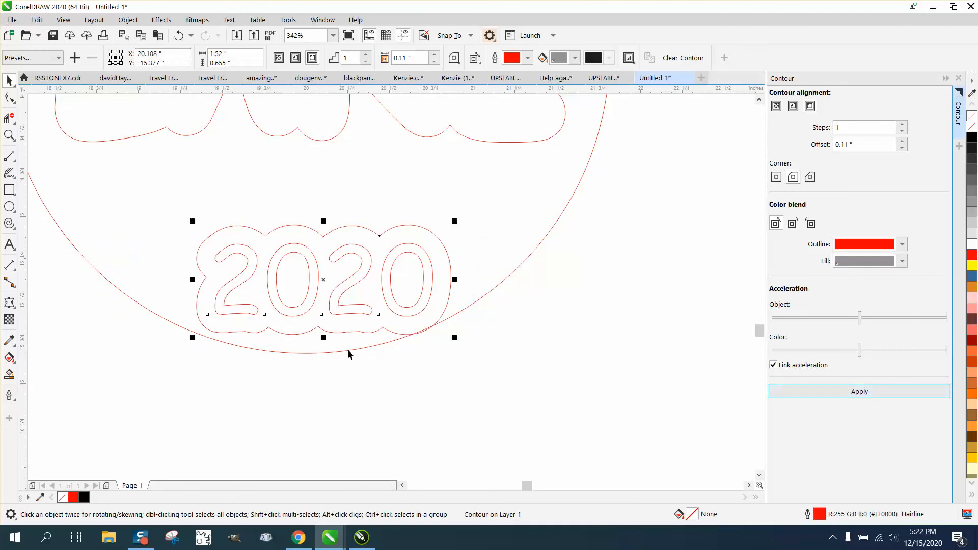
scroll(348, 354, down, 2)
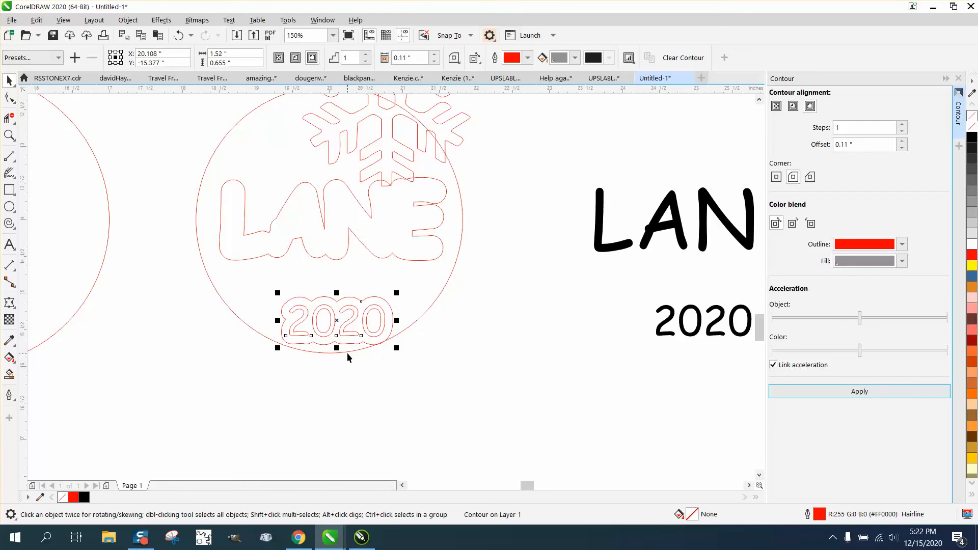
click(669, 338)
key(Delete)
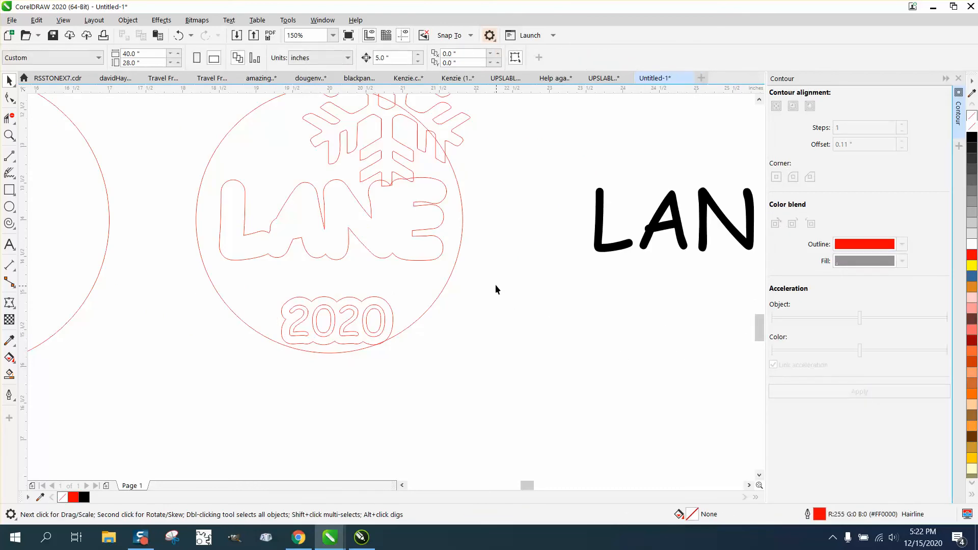
Move the contoured 2020 slightly left and down to centre it at the bottom of the smaller circle.
drag(356, 370, 241, 374)
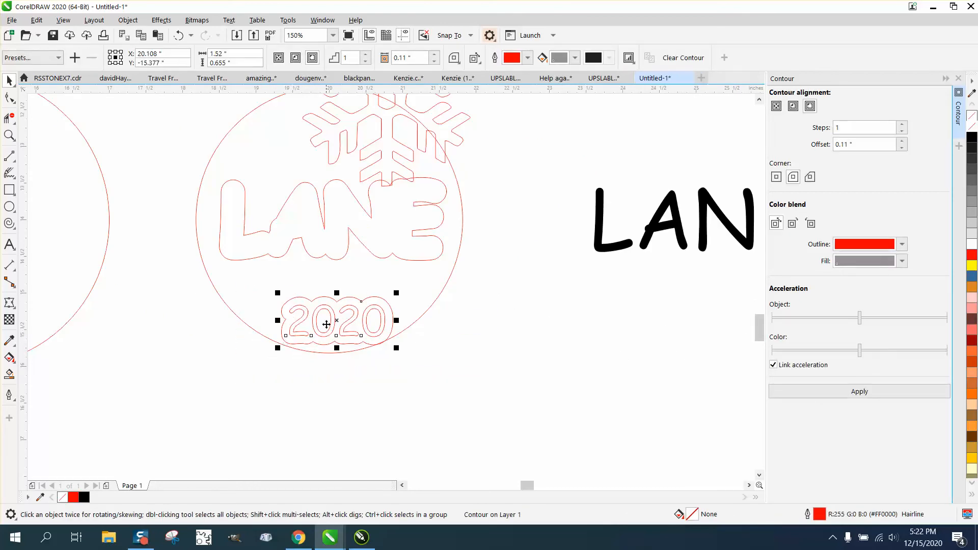
drag(336, 319, 329, 322)
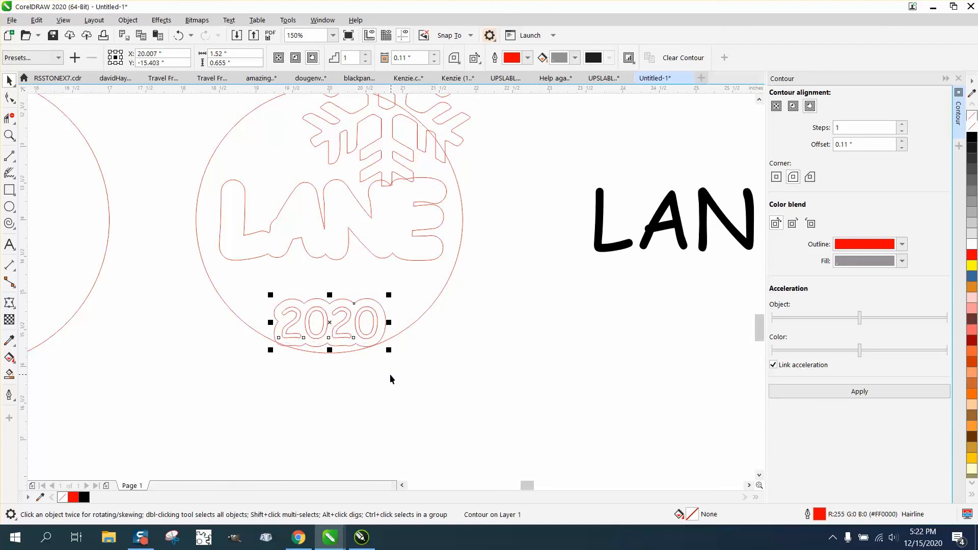
click(9, 135)
drag(214, 275, 463, 386)
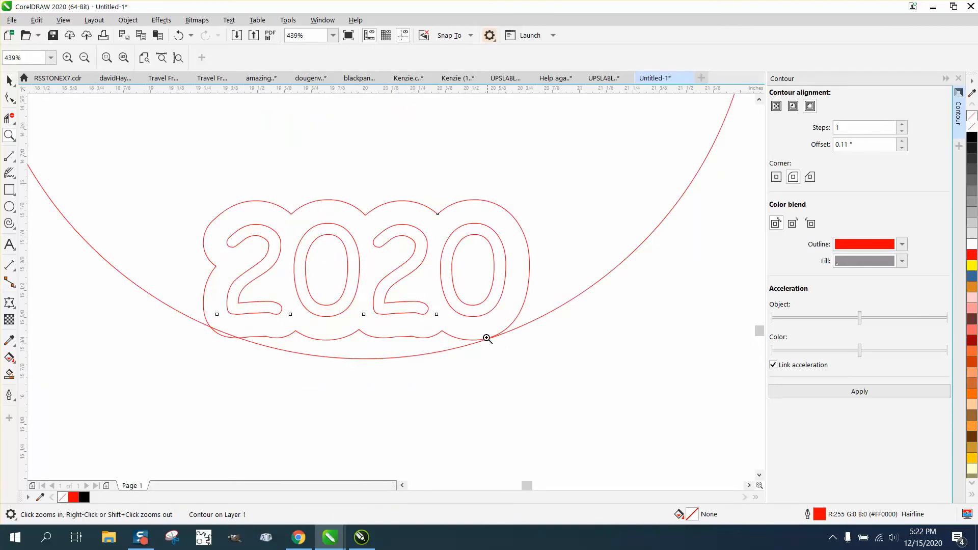
click(10, 82)
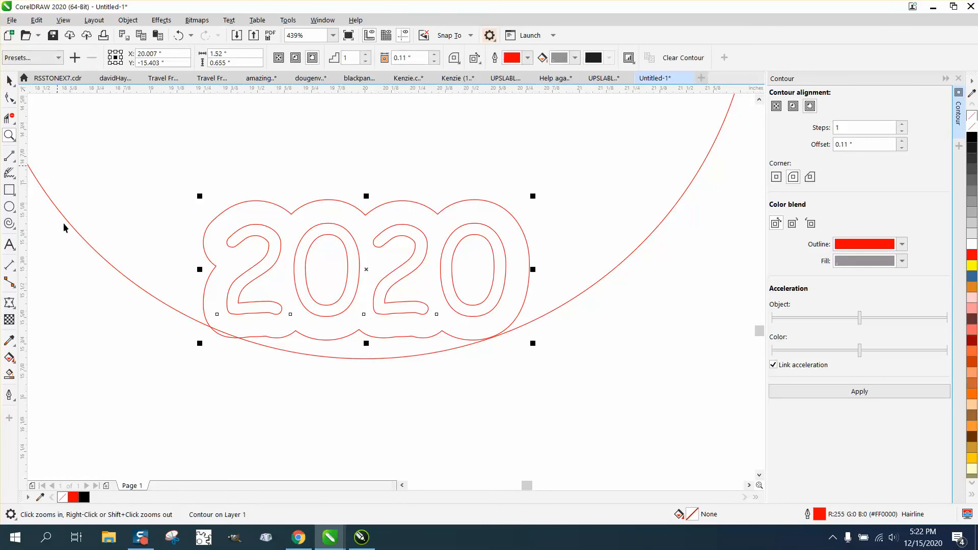
Set the nudge distance to 0.01 inches and nudge the contoured 2020 down about 0.03 inches across the circle's bottom edge.
click(58, 280)
double_click(390, 58)
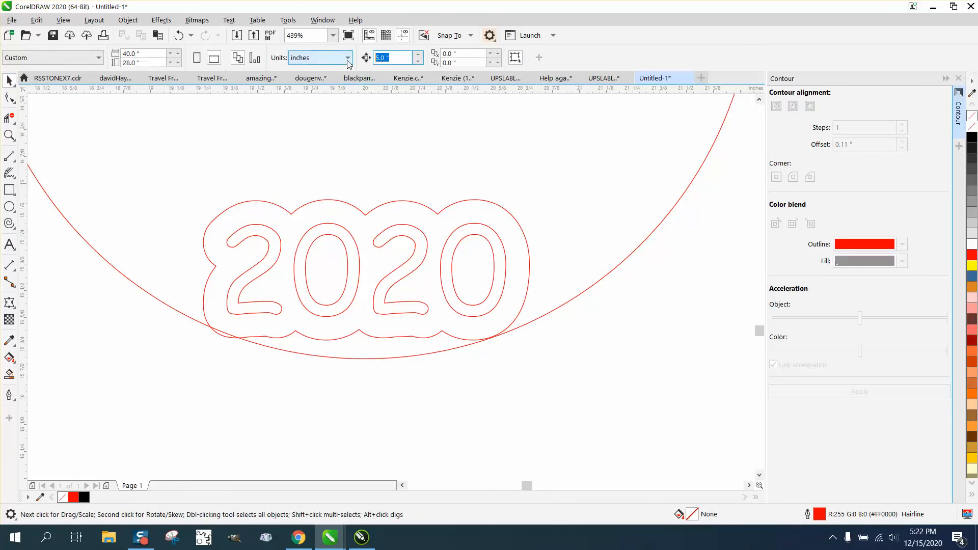
key(BackSpace)
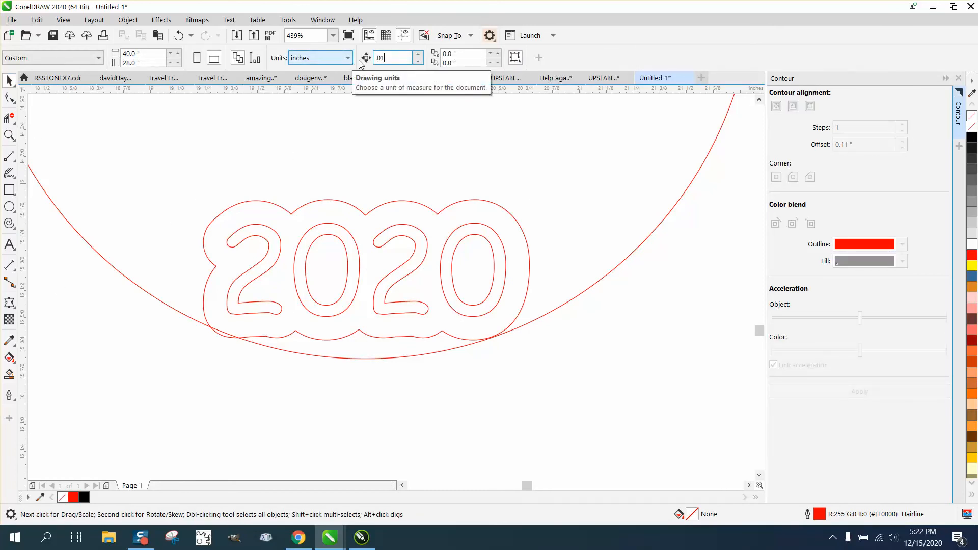
click(405, 201)
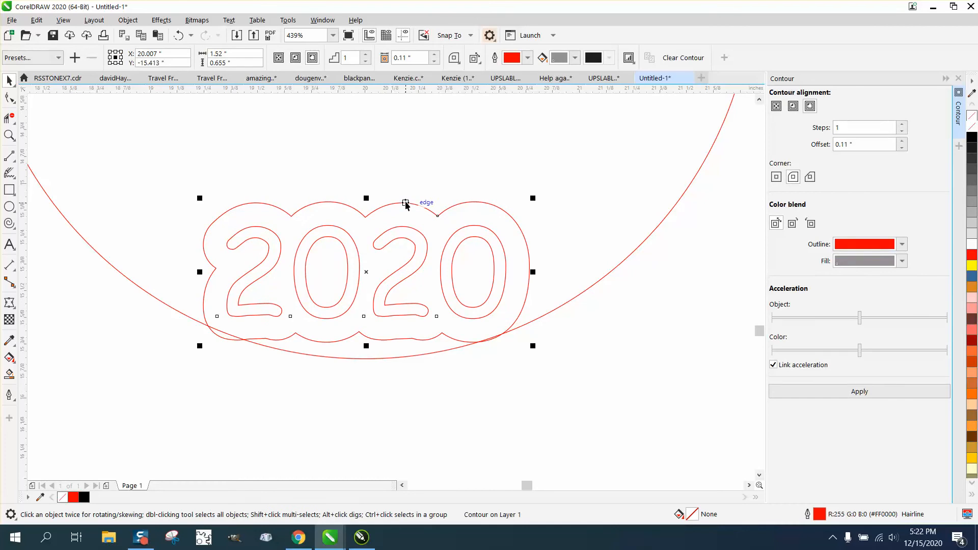
key(Down)
click(506, 375)
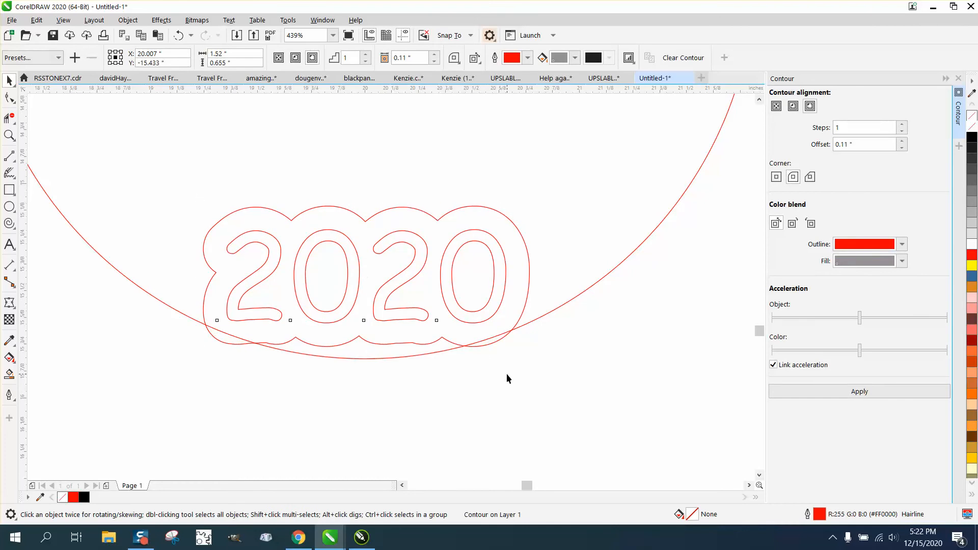
Set the nudge distance back to 5 inches and nudge the contoured 2020 right beneath the black name.
click(419, 319)
scroll(370, 317, down, 3)
scroll(371, 317, down, 4)
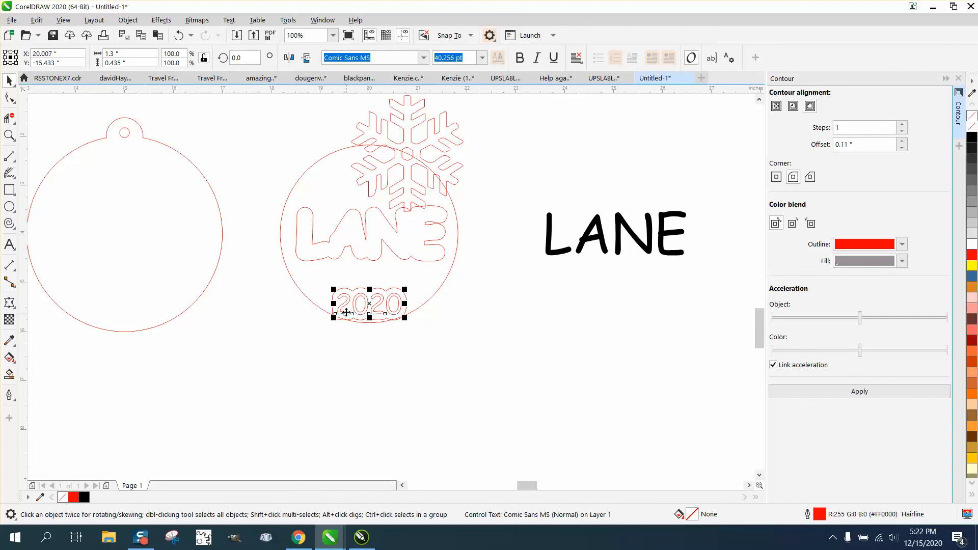
click(503, 290)
click(405, 59)
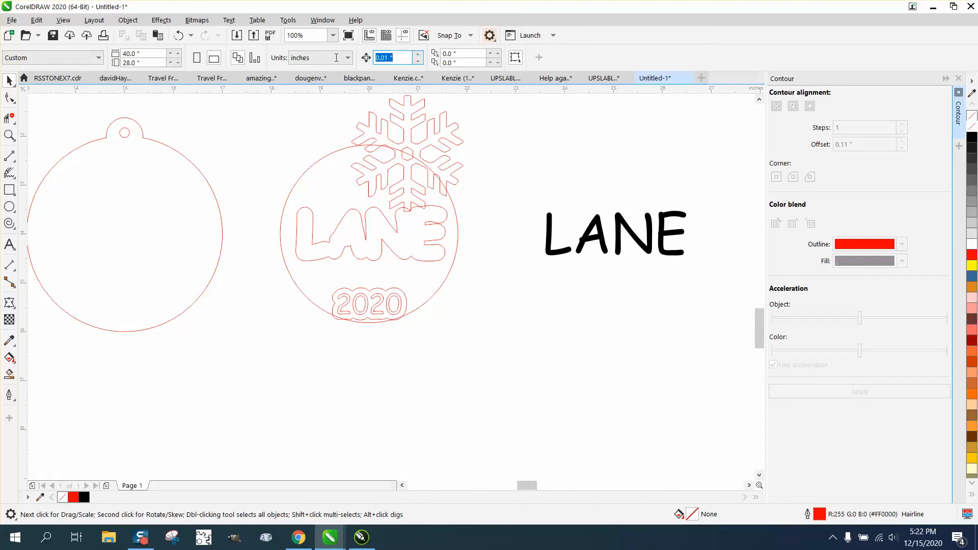
text(5)
click(391, 298)
key(Right)
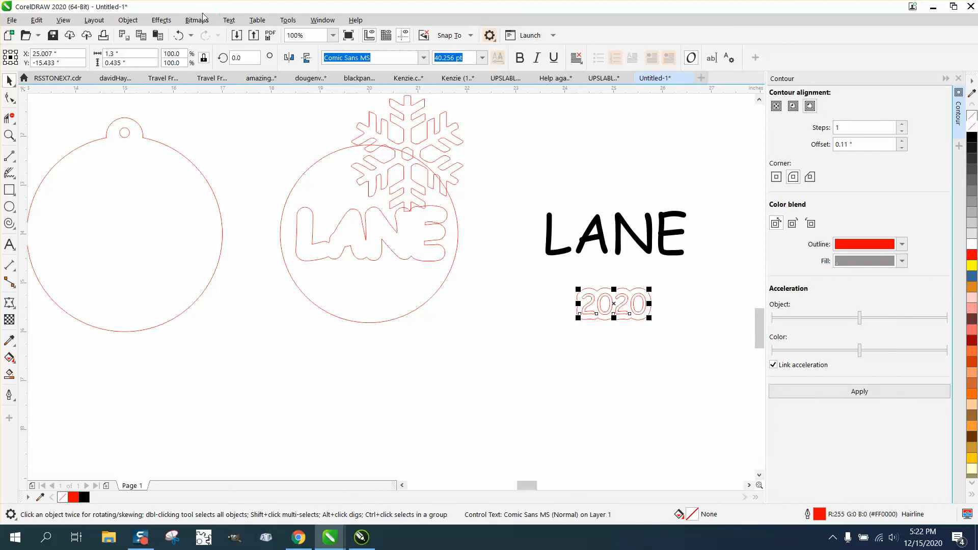
Break the contour apart from the 2020 text.
click(127, 20)
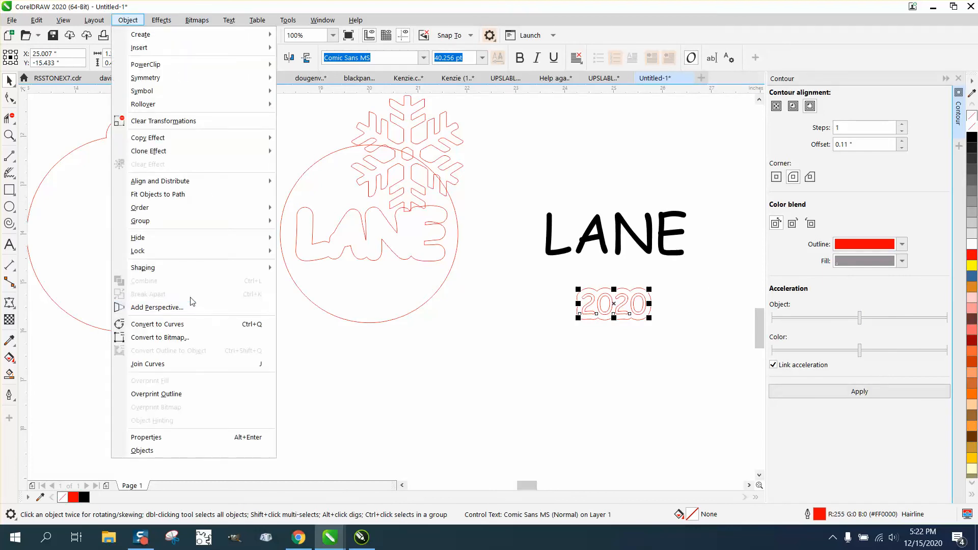
mouse_move(272, 150)
click(318, 178)
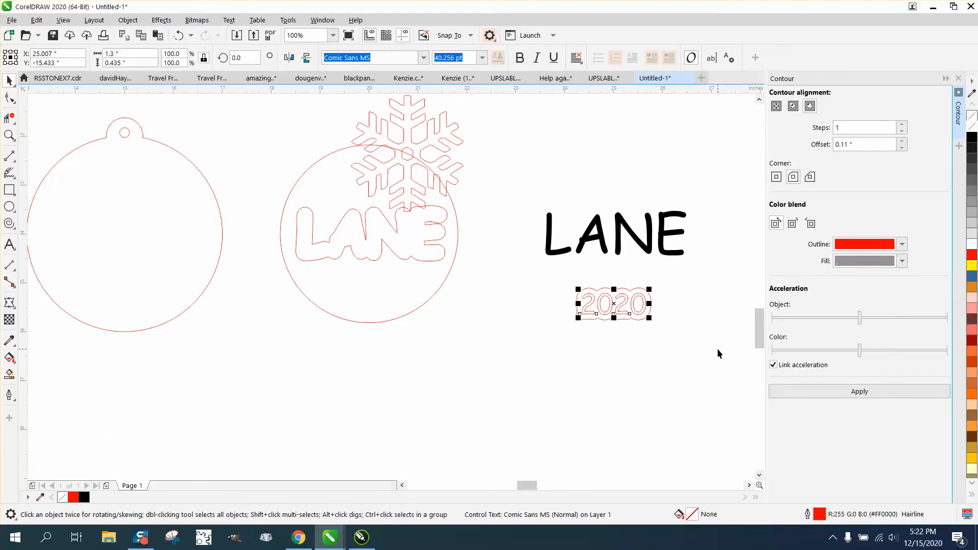
click(462, 255)
click(129, 22)
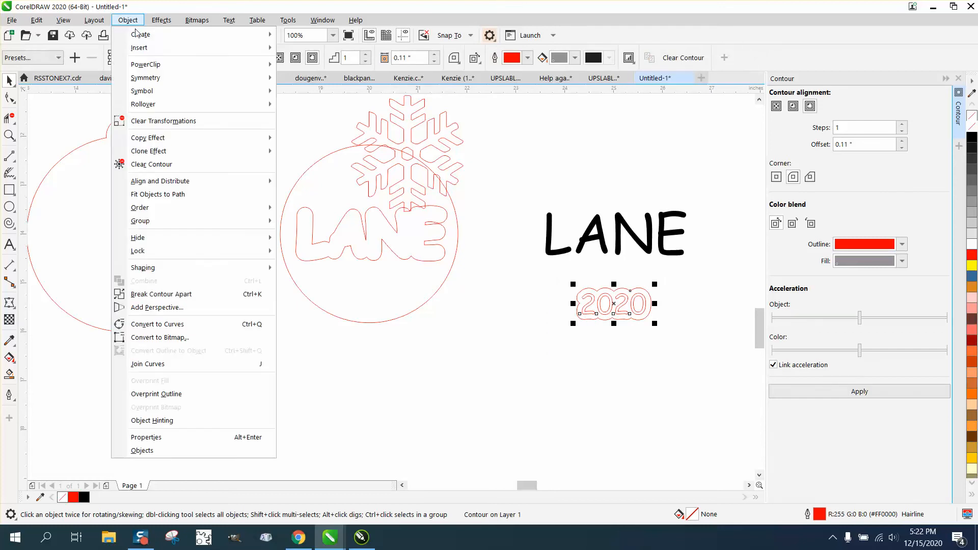
click(167, 295)
Nudge the separated 2020 contour 5 inches left, back to the bottom of the smaller circle.
drag(421, 305, 430, 302)
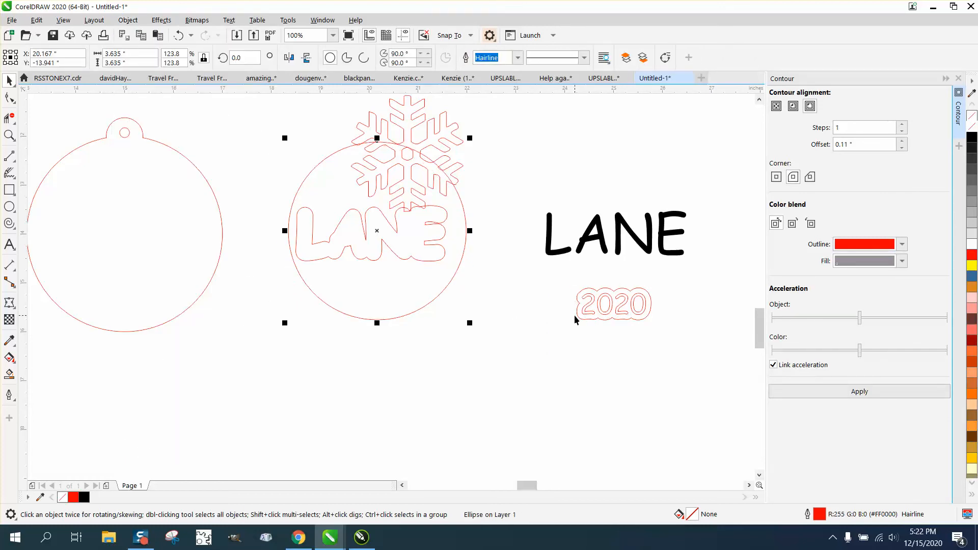
click(178, 37)
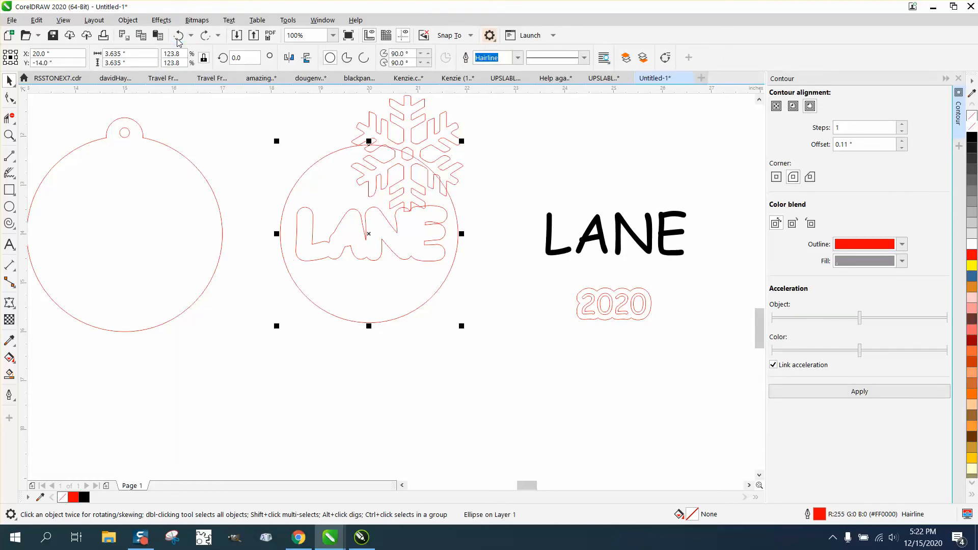
click(582, 318)
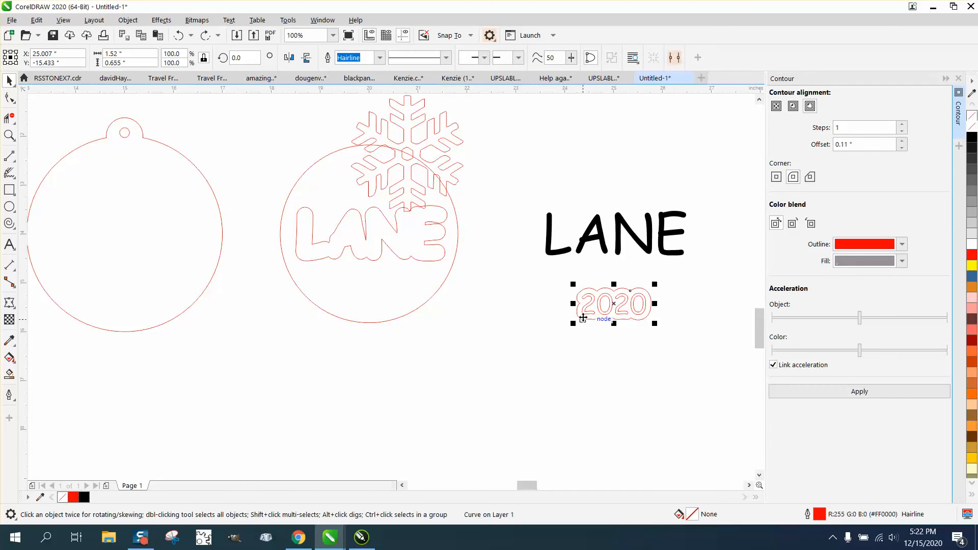
key(Left)
Give the remaining 2020 text beneath the black name a black fill without outline.
click(581, 309)
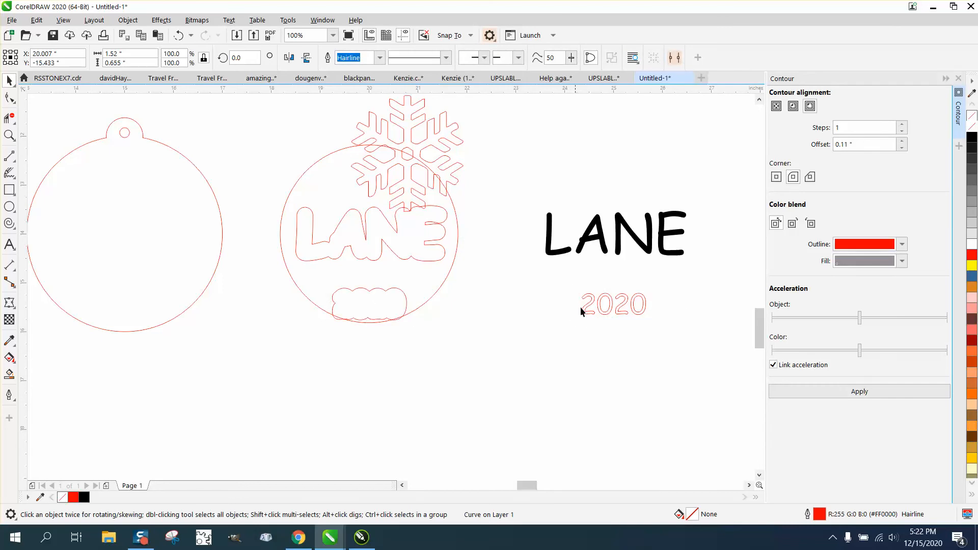
key(Tab)
click(972, 136)
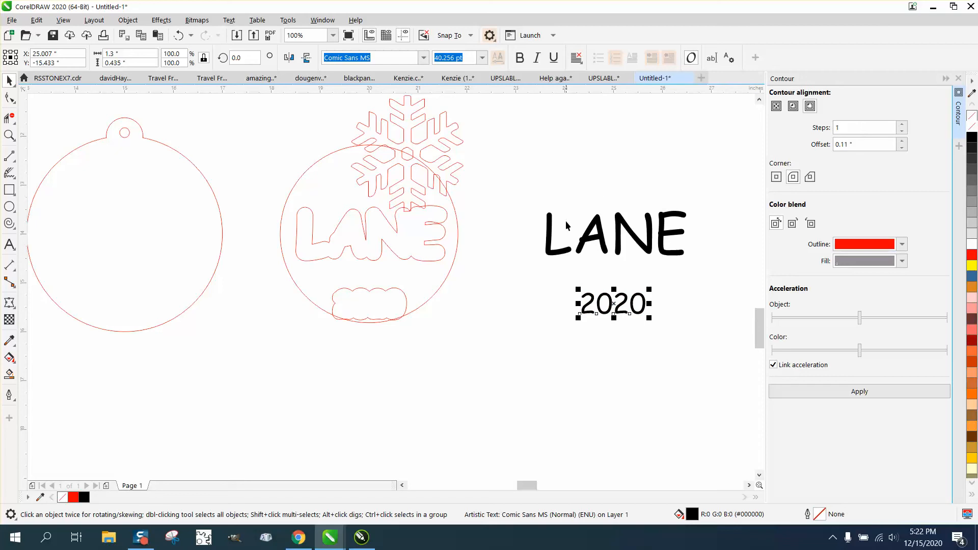
Place snowflake copies about 1.98 inches wide over the smaller circle's upper-left and lower-left edges, plus one outside its lower right.
click(454, 136)
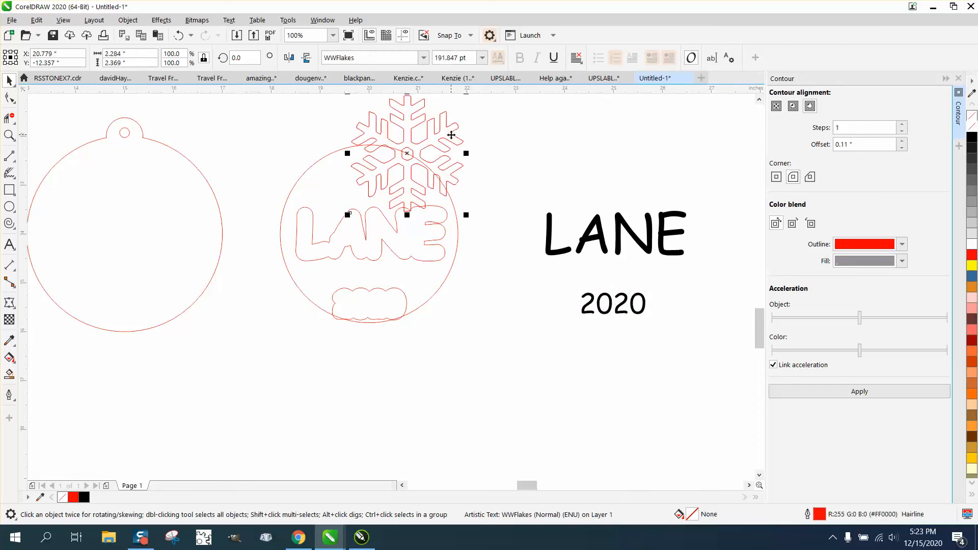
drag(467, 214, 310, 175)
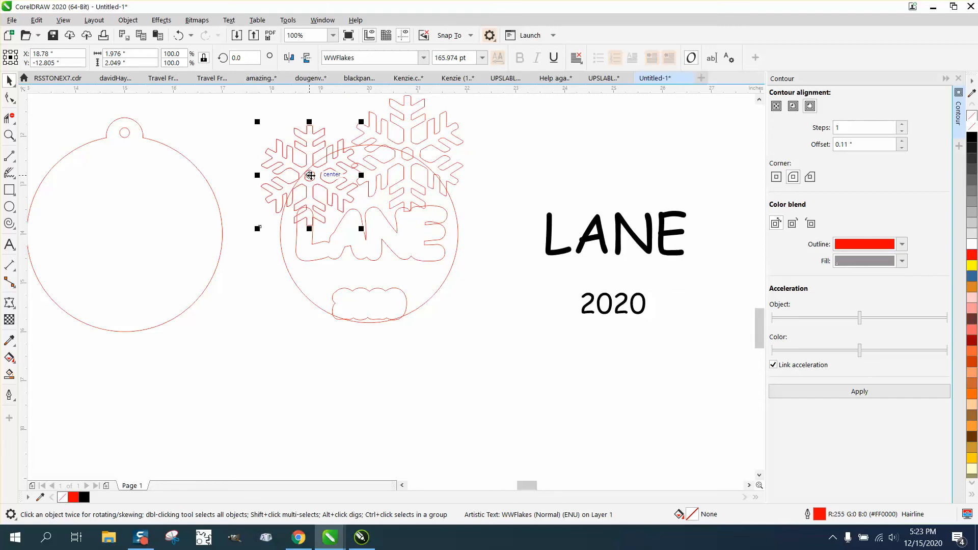
drag(309, 175, 515, 358)
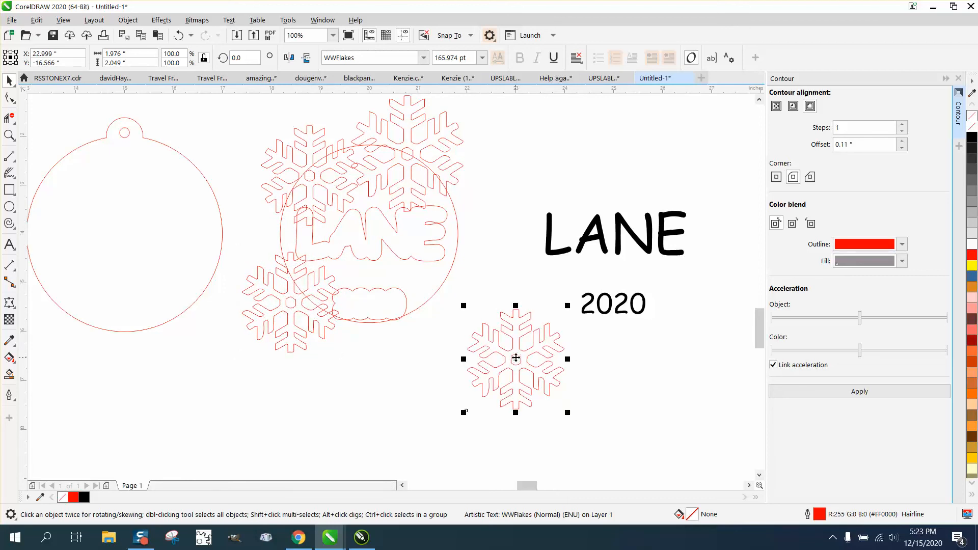
Scale the outside snowflake to about 1.64 inches wide over the circle's lower-right edge and shift the large snowflake slightly right and down.
drag(568, 306, 550, 324)
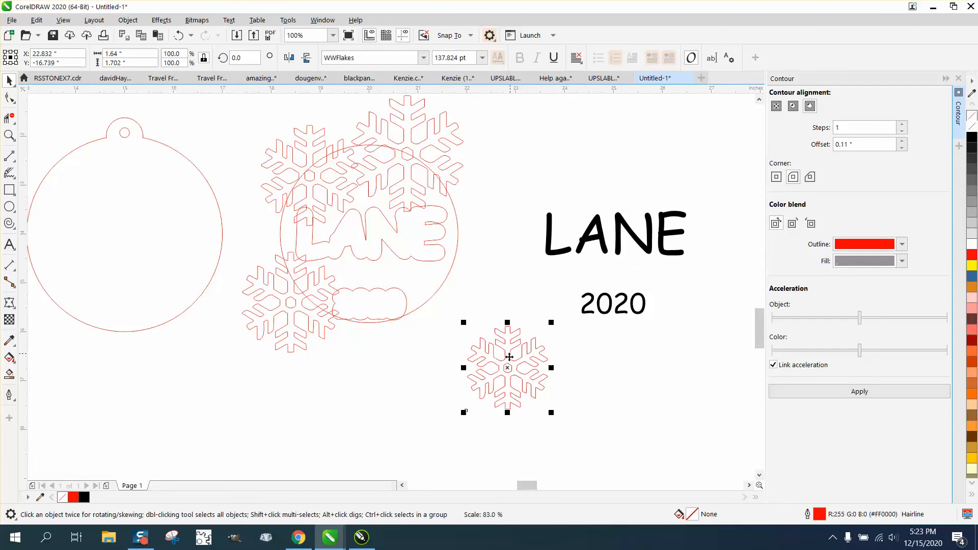
drag(509, 354, 443, 298)
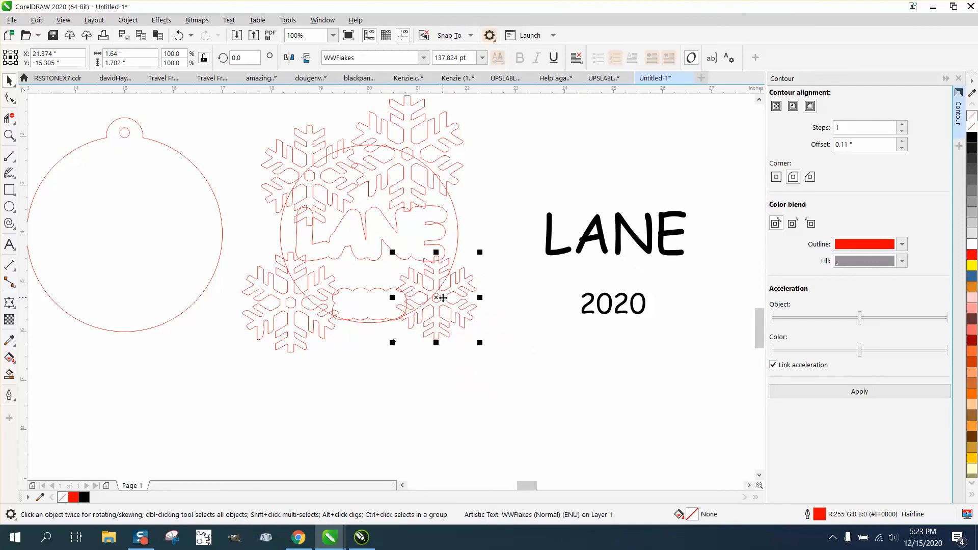
drag(456, 144, 472, 154)
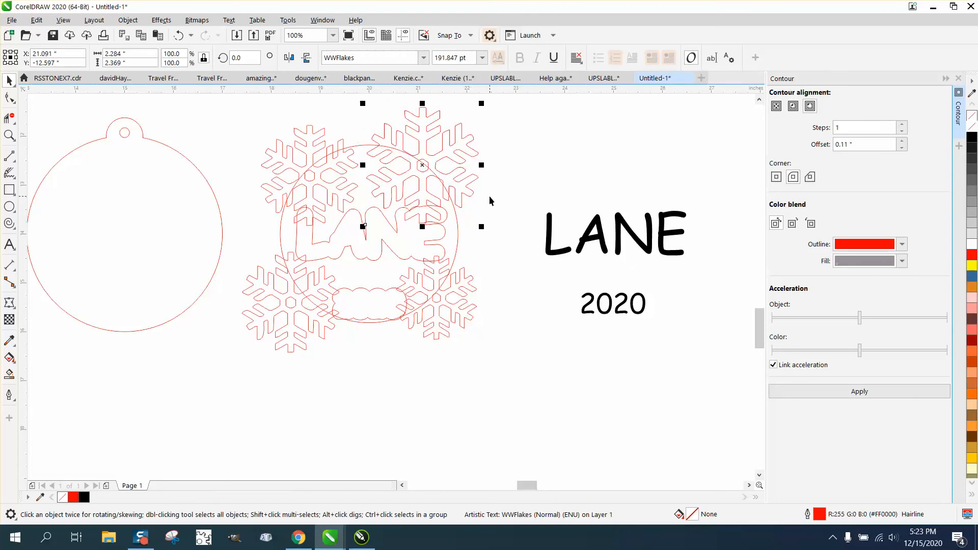
Move the smaller circle 5 inches down and weld the four snowflakes with the name and year contours into one shape.
scroll(490, 200, down, 2)
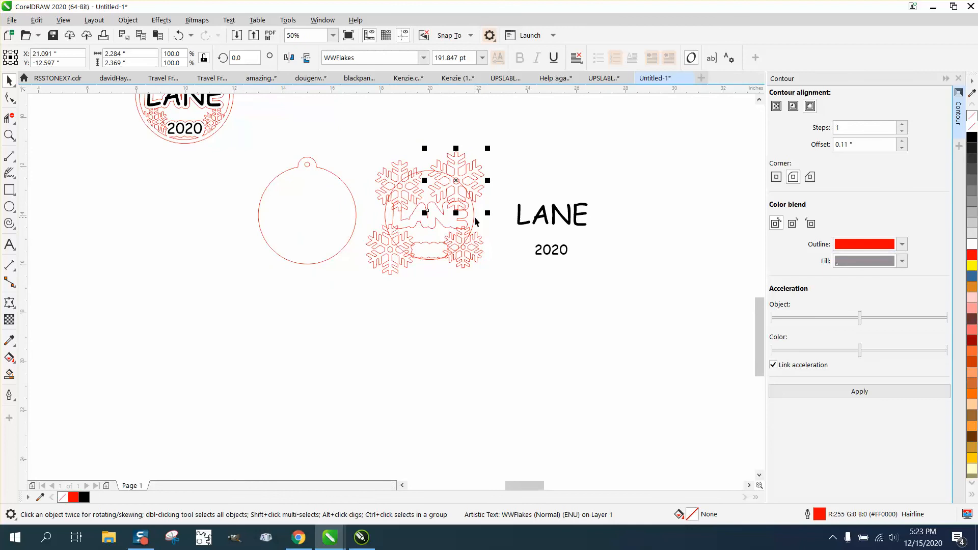
click(473, 217)
key(Down)
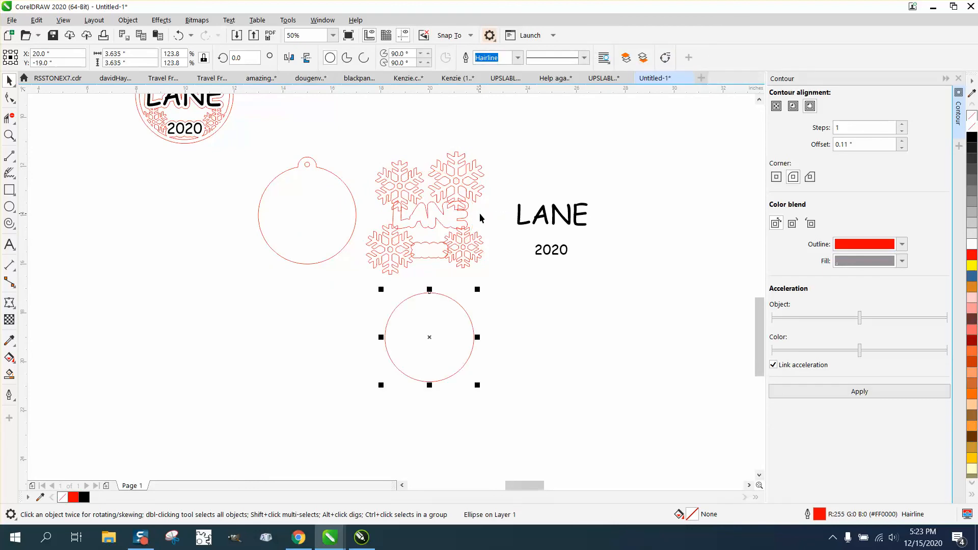
drag(365, 137, 389, 263)
drag(499, 277, 509, 290)
click(351, 58)
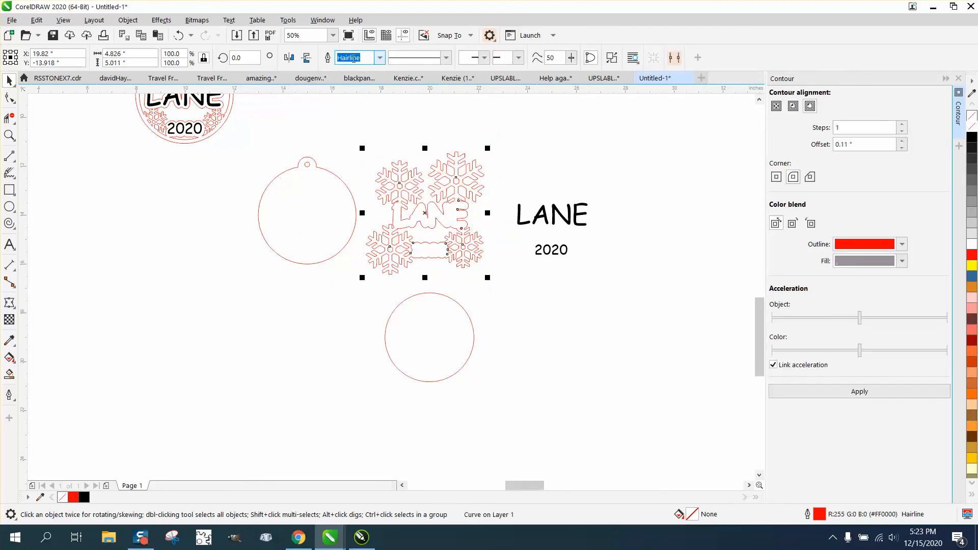
key(Escape)
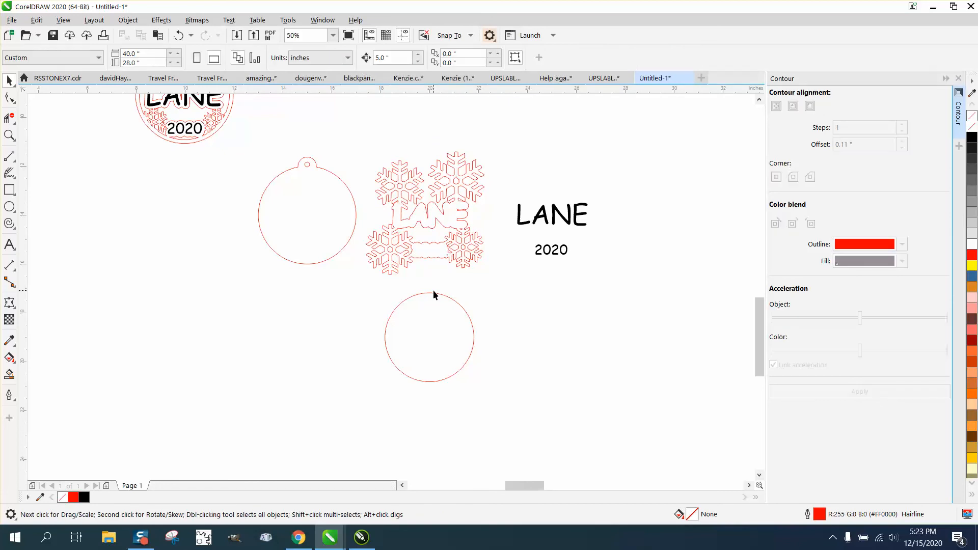
Return the circle 5 inches up behind the welded shape and cut the welded snowflakes and contours out of it.
click(440, 316)
key(p)
click(353, 175)
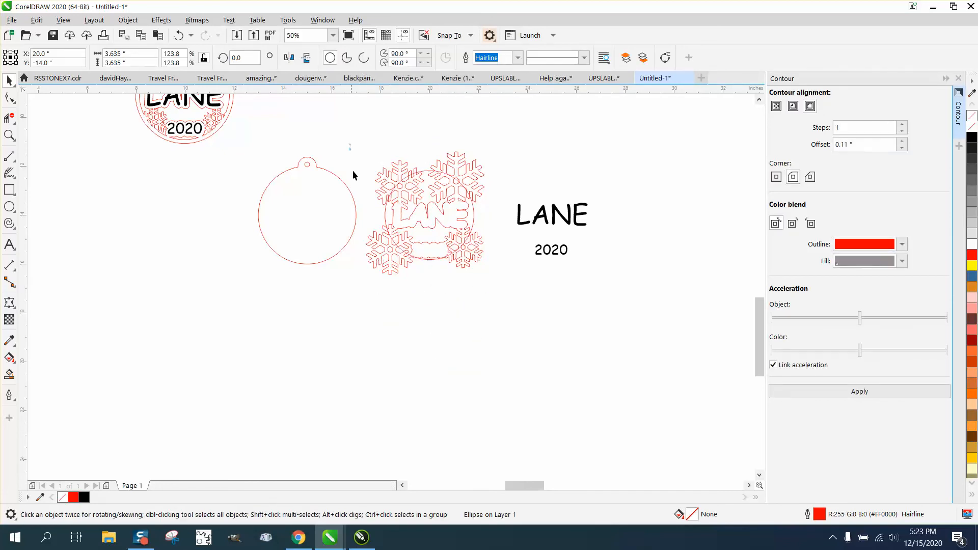
drag(508, 294, 508, 295)
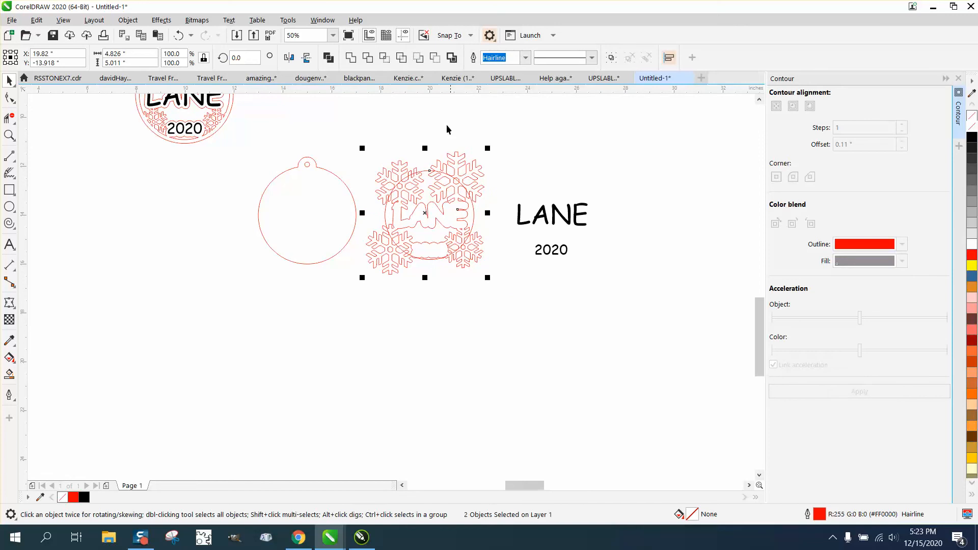
click(419, 58)
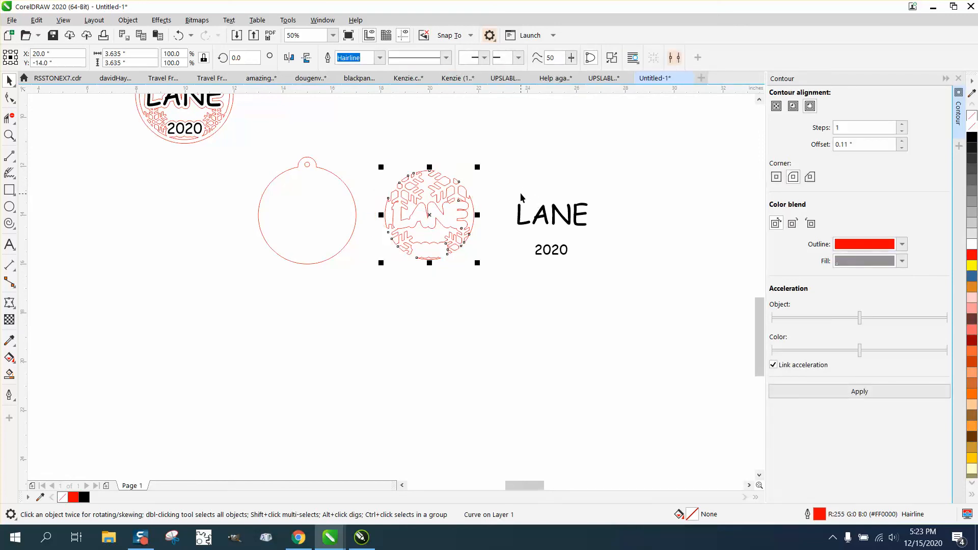
Move the black name and 2020 text 5 inches left onto the cut circle, and the tabbed outline 5 inches right around it.
drag(515, 182, 538, 252)
drag(604, 275, 605, 275)
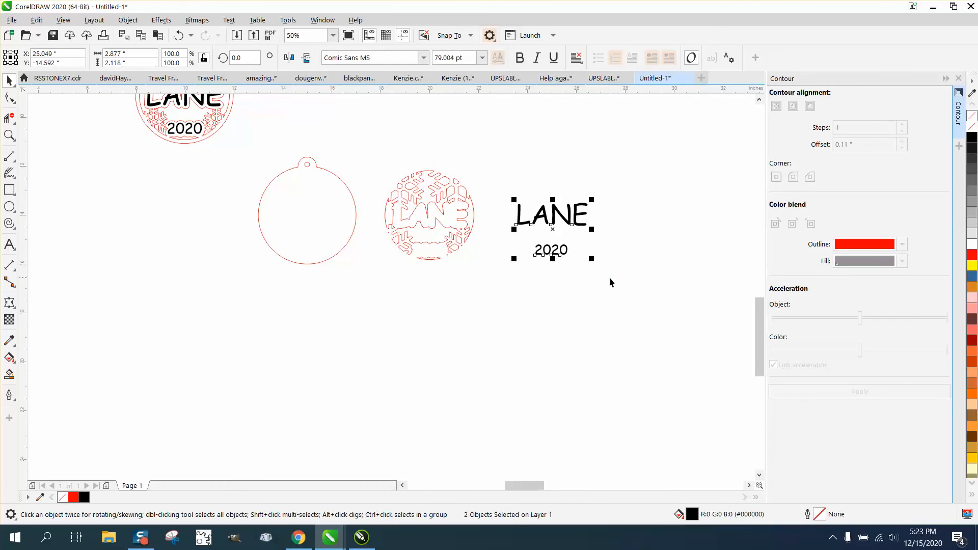
key(Left)
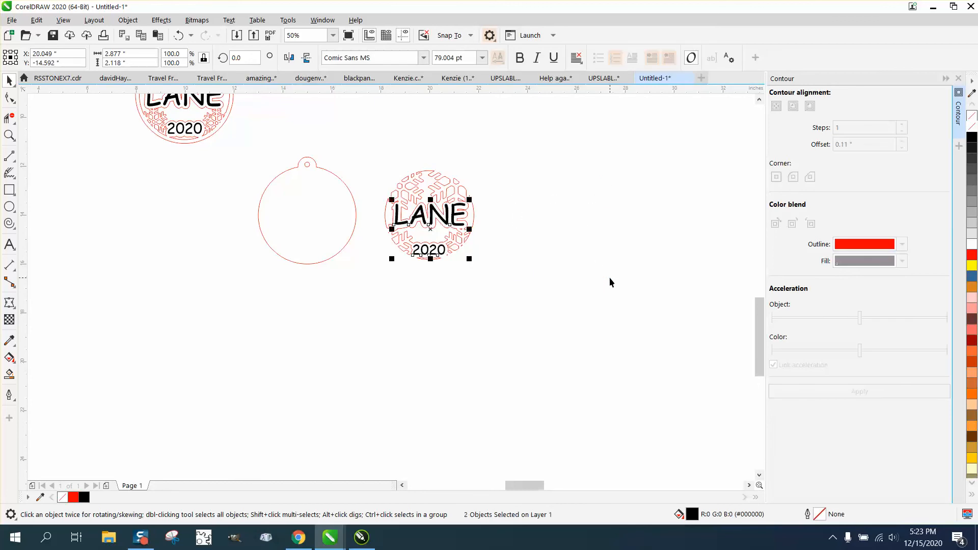
drag(241, 144, 392, 277)
key(Right)
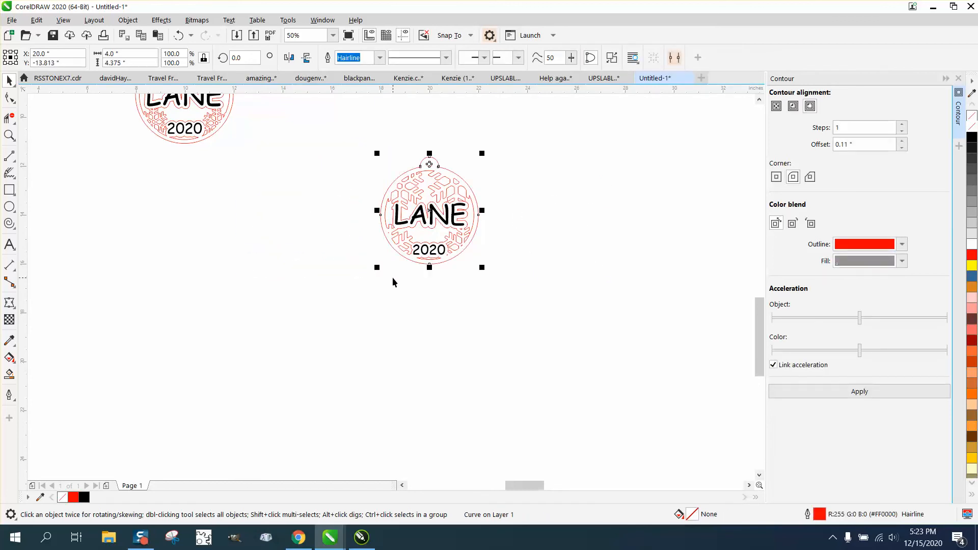
Stretch the bottom nodes of the snowflake opening above the N downward about 0.157 inches so they cross the name contour.
click(9, 135)
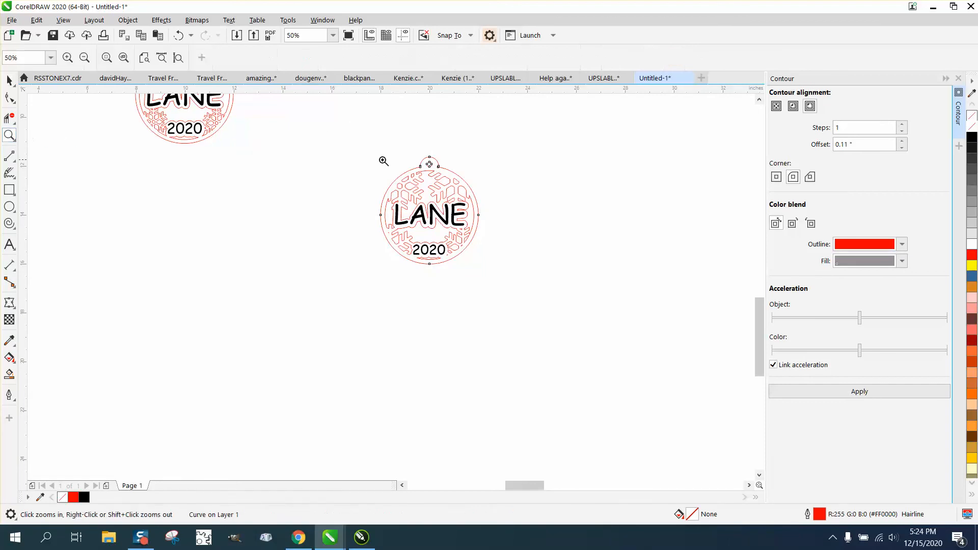
drag(374, 177, 552, 281)
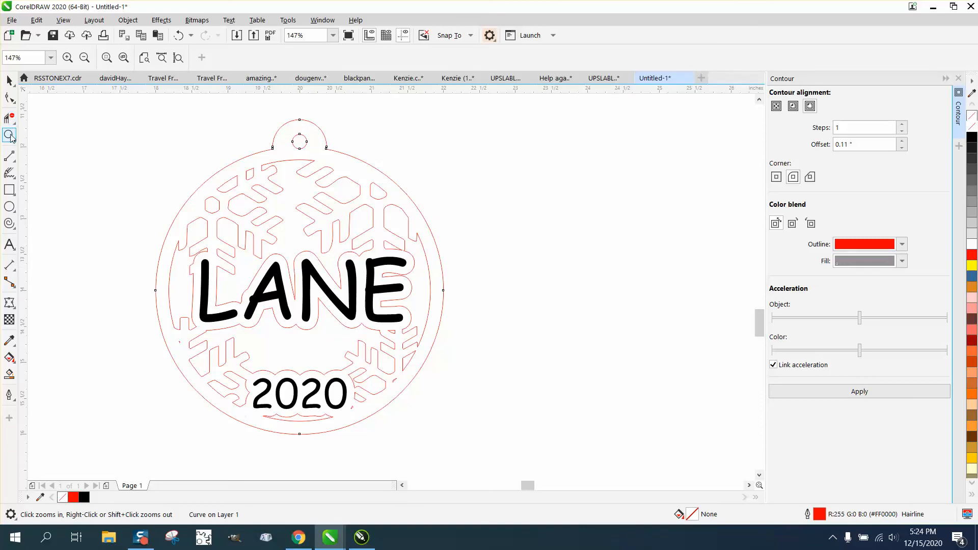
drag(247, 219, 404, 291)
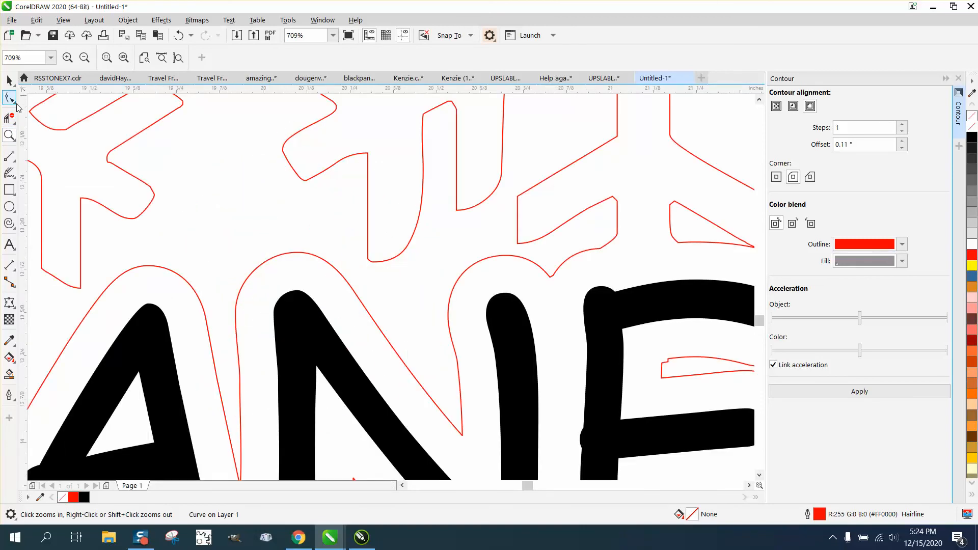
click(10, 98)
click(41, 98)
click(371, 259)
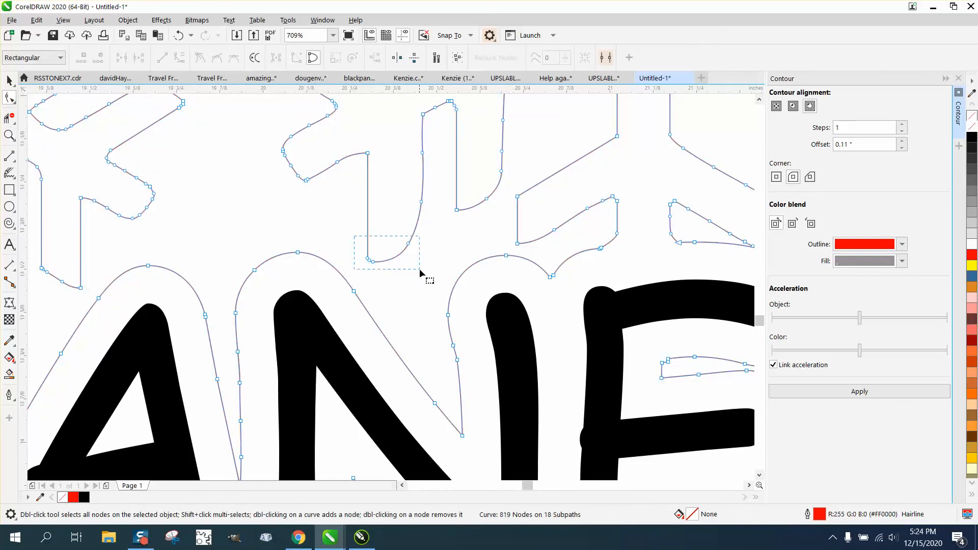
click(372, 261)
drag(372, 269, 358, 320)
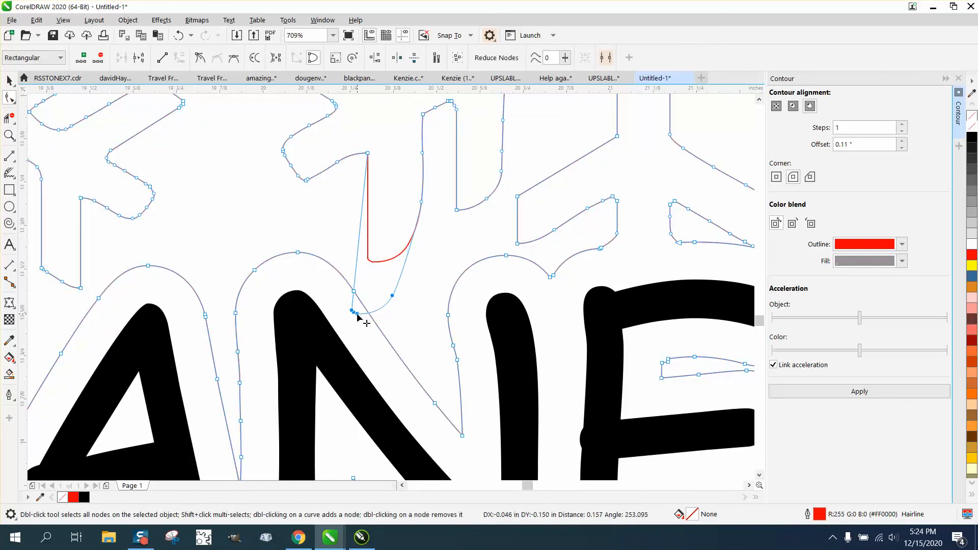
Delete the overlapping curve segments where the stretched opening crosses the N contour.
click(10, 119)
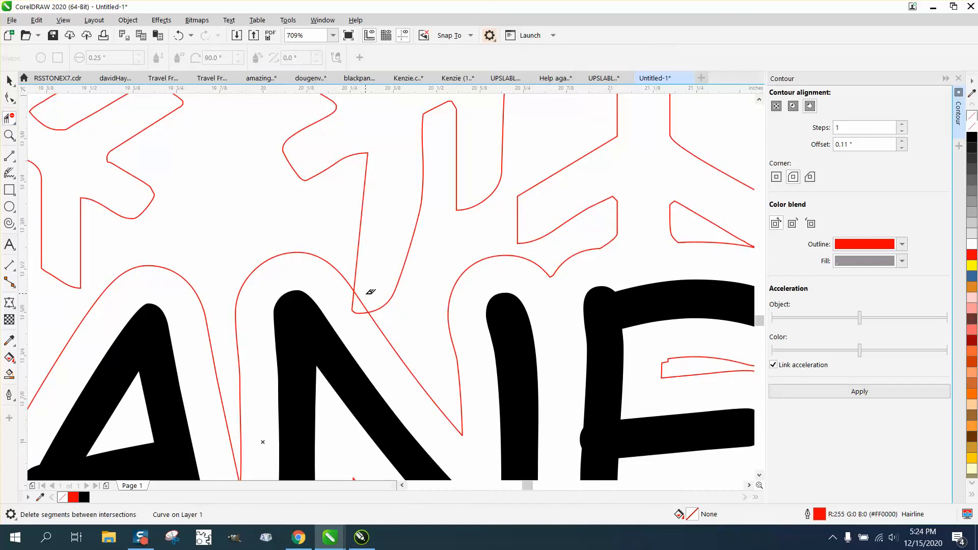
click(359, 312)
scroll(341, 265, down, 4)
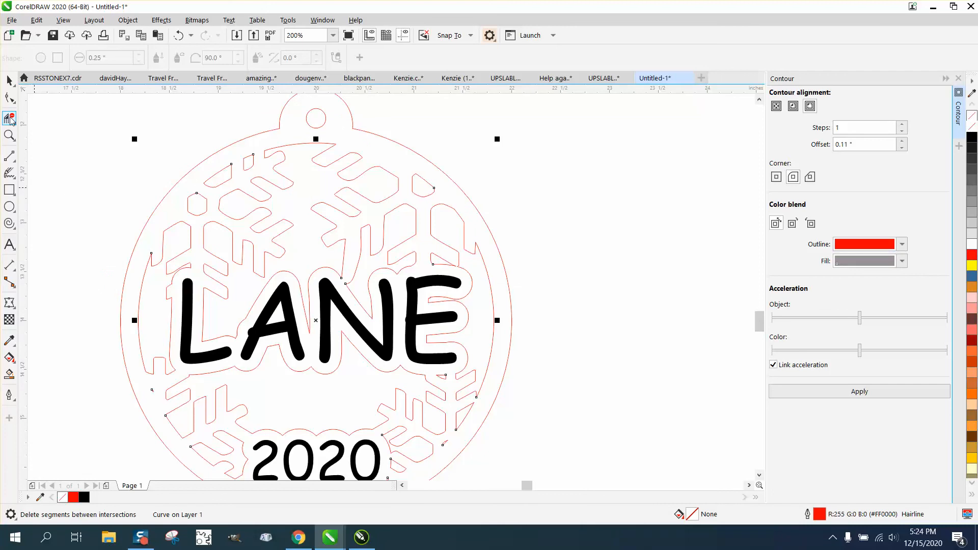
Pull the snowflake opening beside the top of the A down across the name contour, removing two surplus nodes along its lower edge.
click(9, 97)
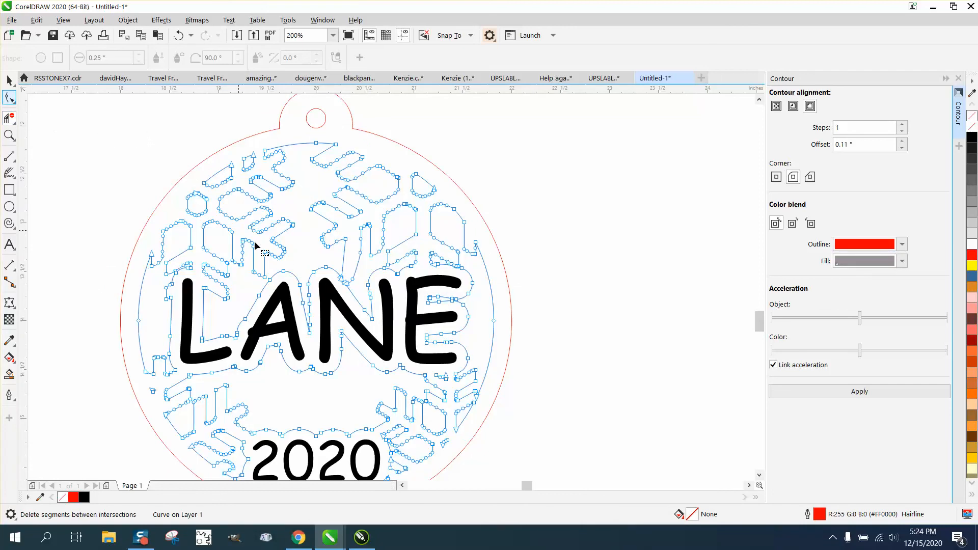
click(266, 278)
click(280, 295)
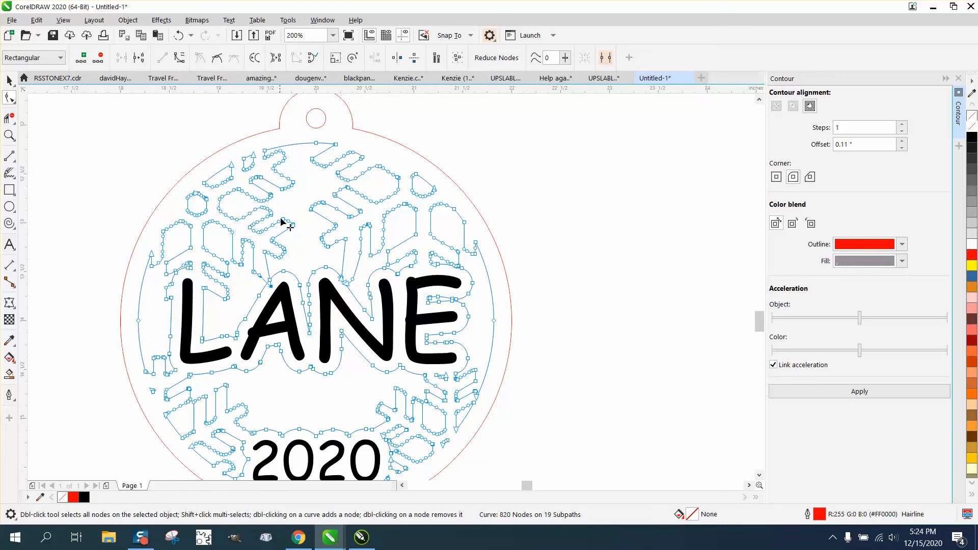
click(9, 135)
drag(252, 260, 343, 306)
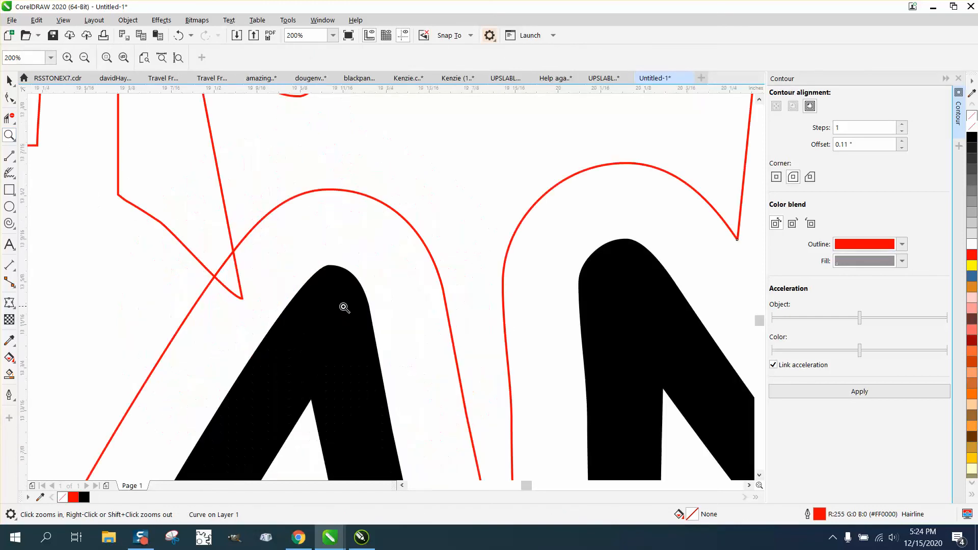
click(9, 98)
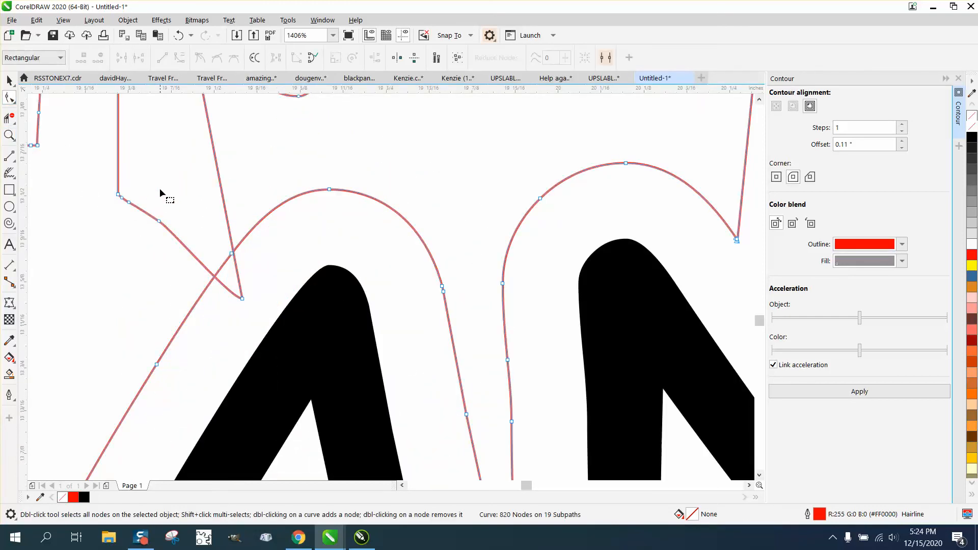
drag(139, 227, 124, 234)
key(Delete)
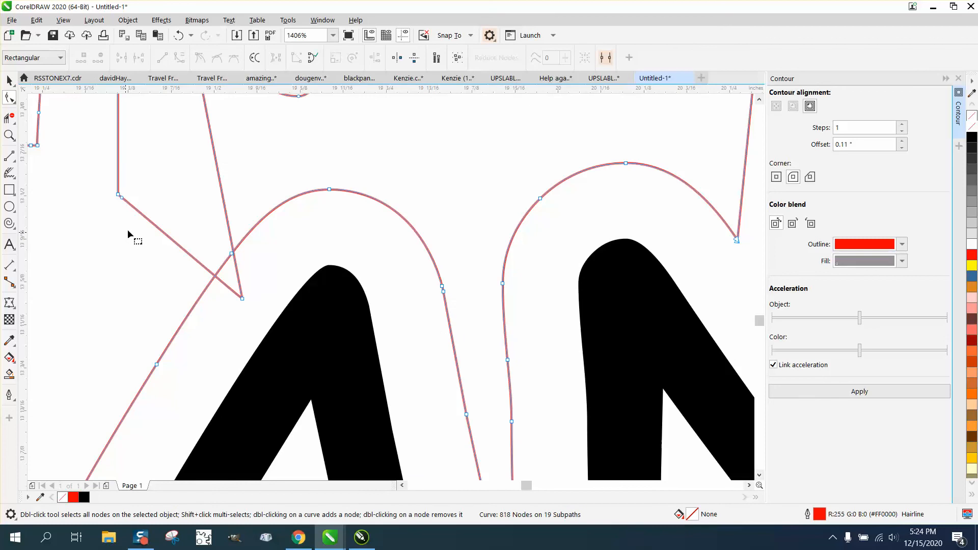
drag(124, 200, 176, 360)
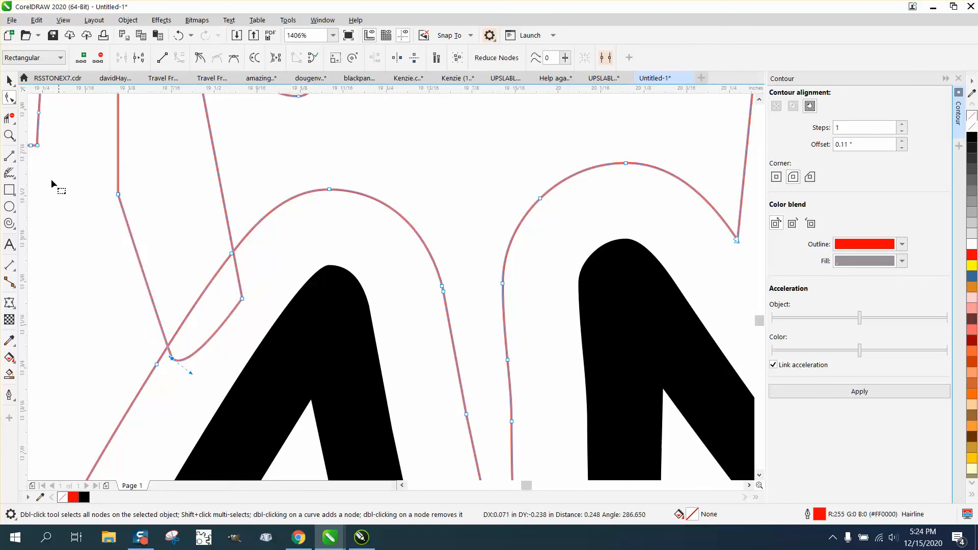
Delete the overlapping curve segments where the opening crosses the A contour.
click(14, 120)
click(218, 327)
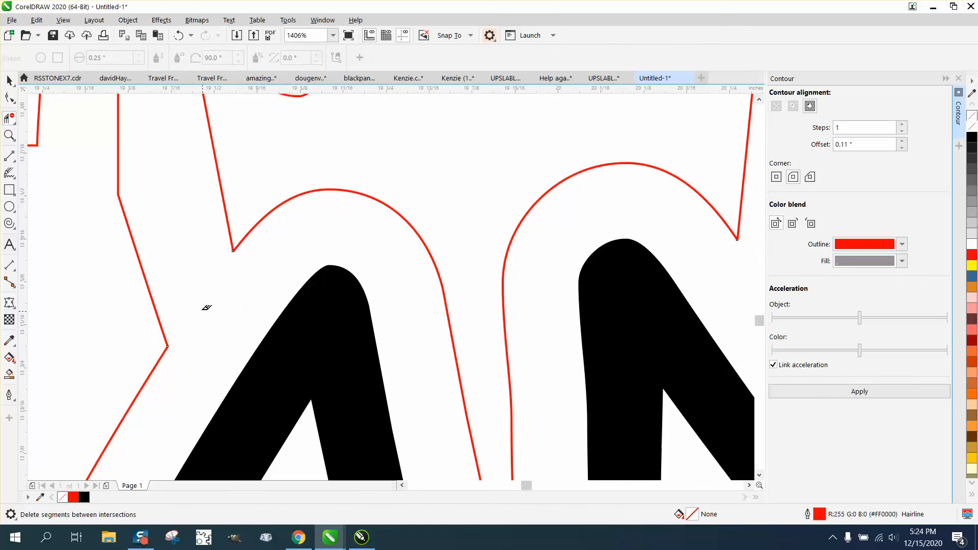
scroll(209, 248, down, 2)
Move the black name text and the 2020 text 5 inches right, off the ornament.
click(9, 80)
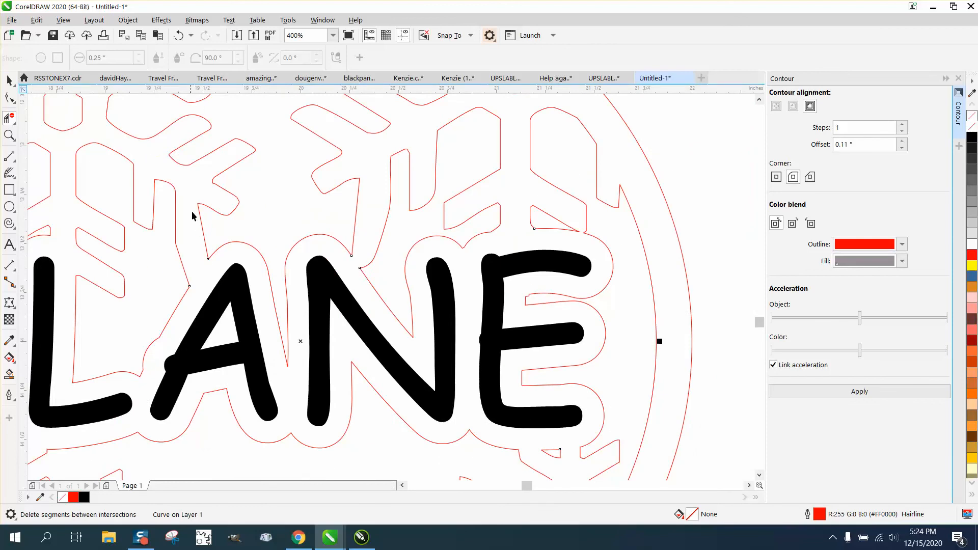
scroll(242, 235, down, 3)
click(511, 271)
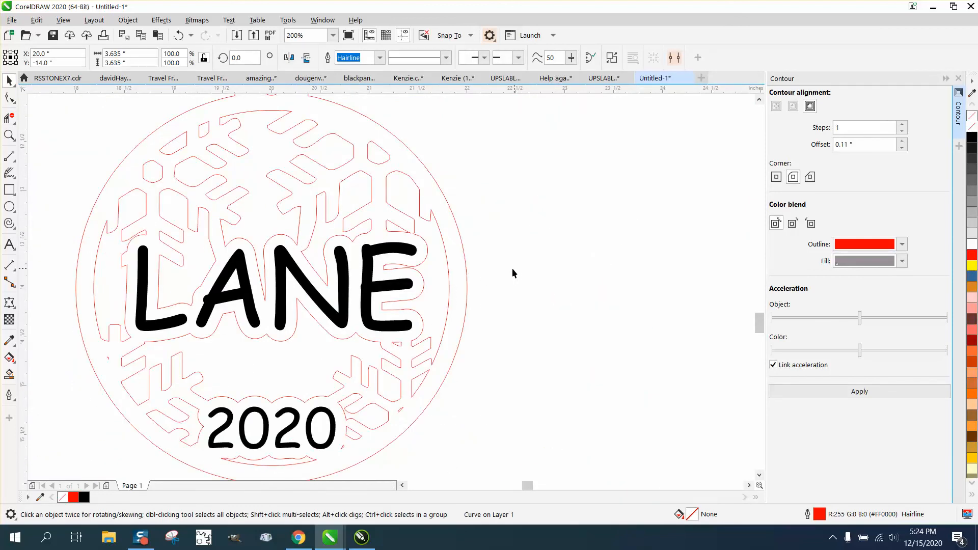
click(413, 251)
key(Right)
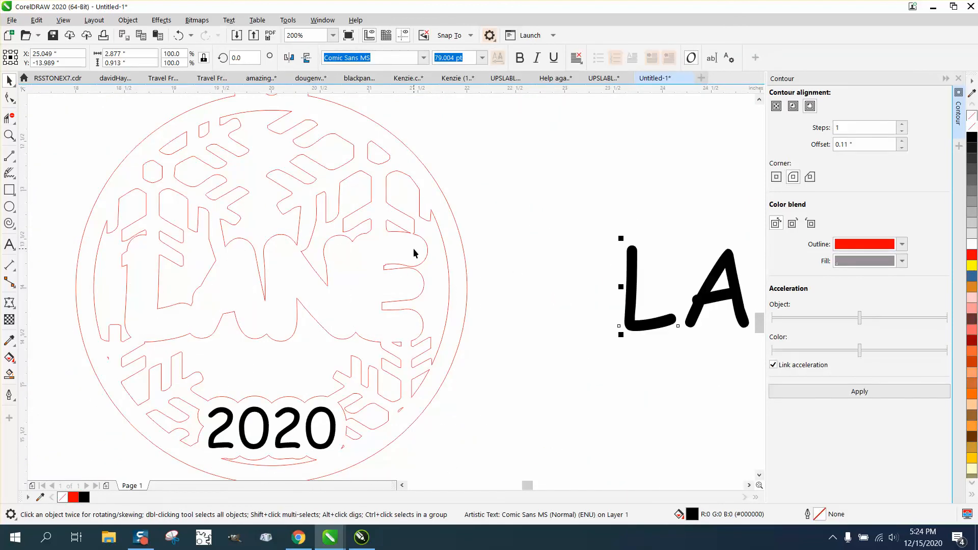
click(327, 410)
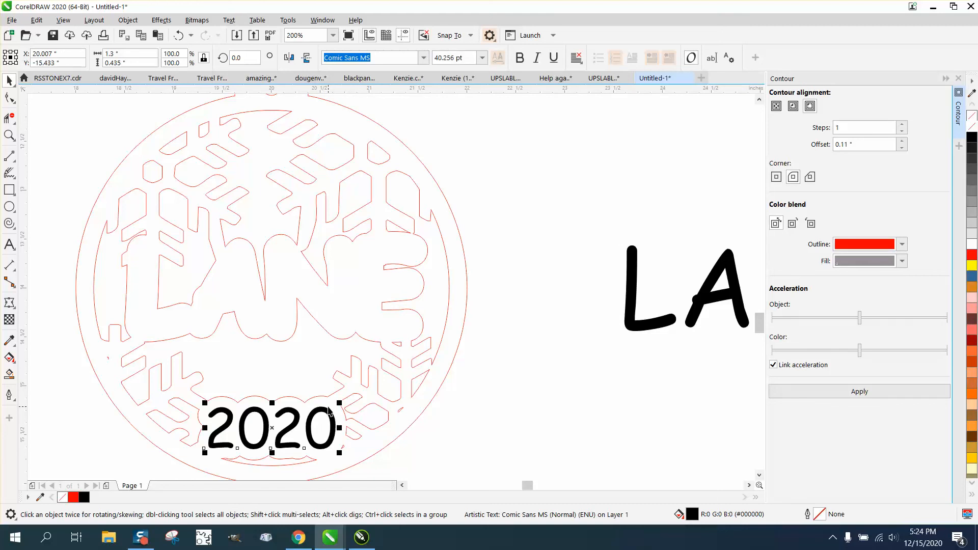
key(Right)
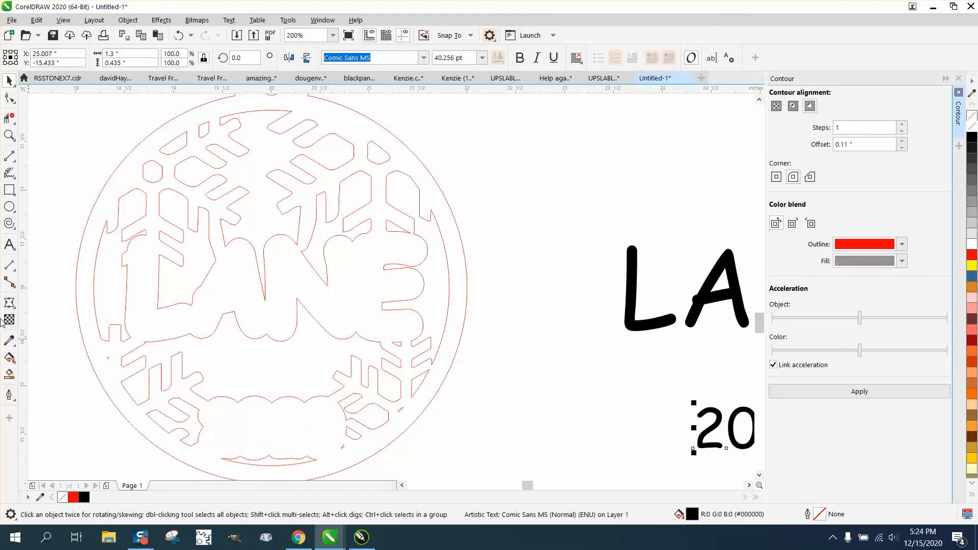
Create a Smart Fill copy of the ornament's solid body 5 inches left of the original, with no fill and a red outline.
click(9, 375)
click(105, 363)
scroll(375, 330, down, 1)
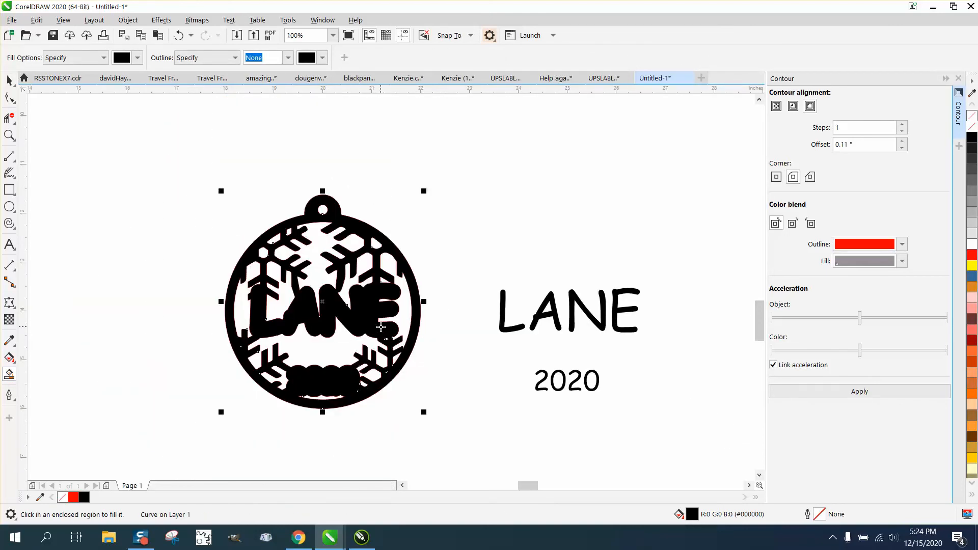
key(Left)
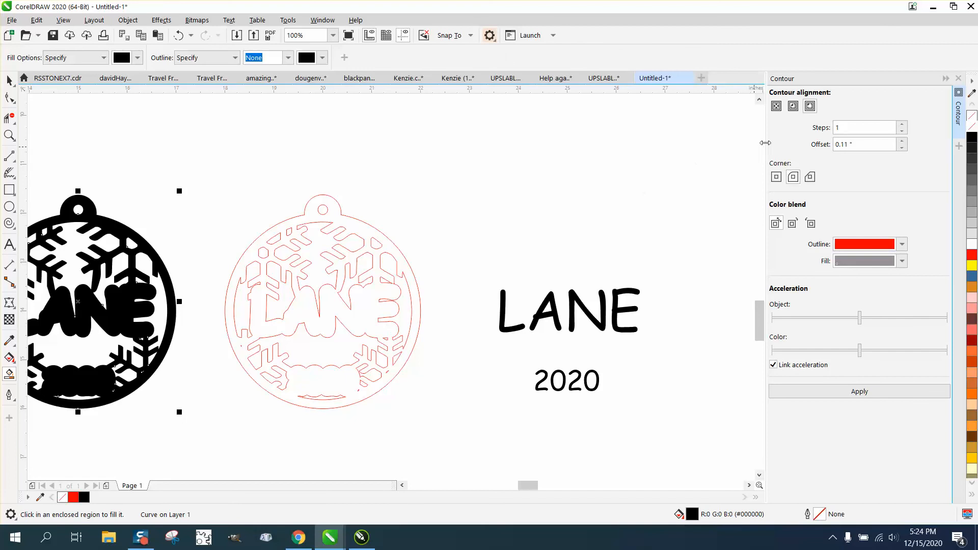
click(971, 117)
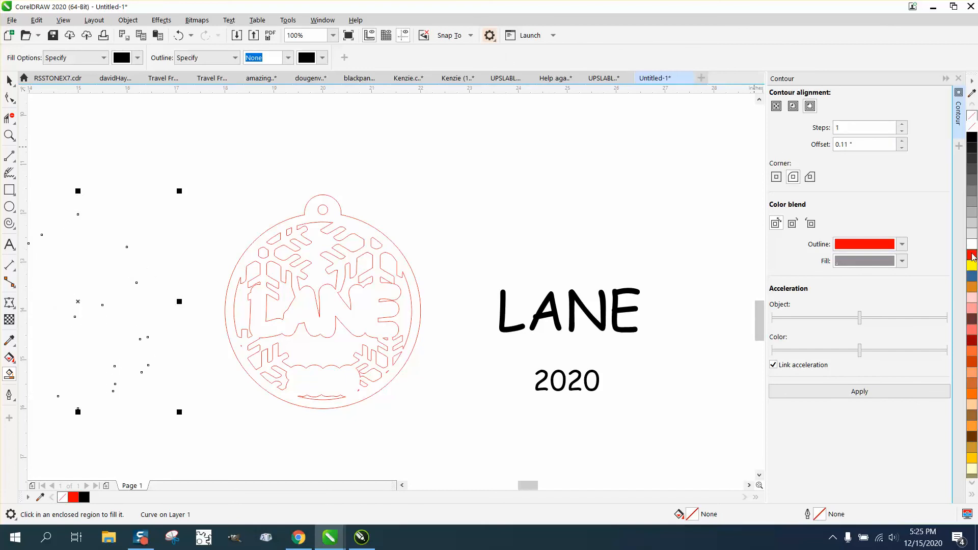
right_click(971, 254)
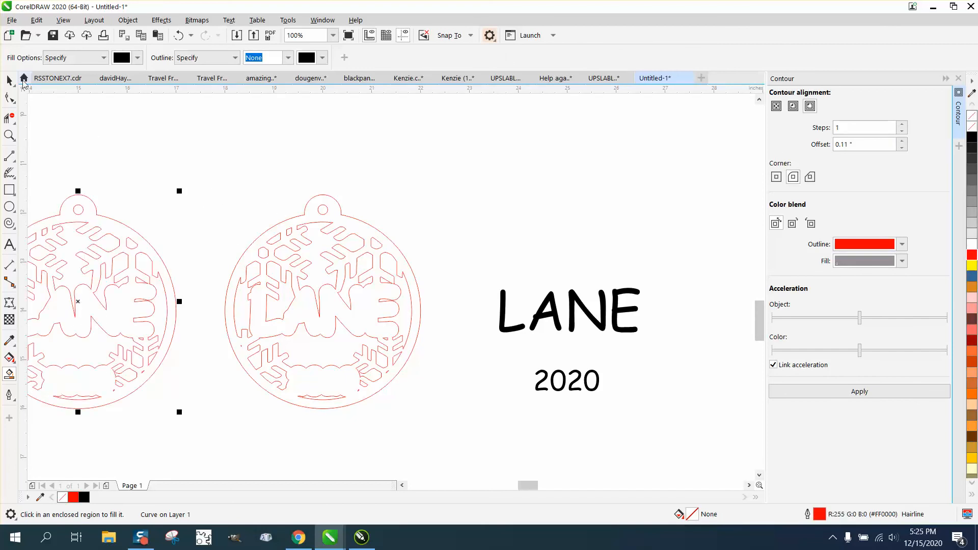
Delete the two original ornament outline curves and select the remaining one-piece ornament copy.
key(space)
drag(195, 169, 286, 307)
drag(463, 402, 481, 420)
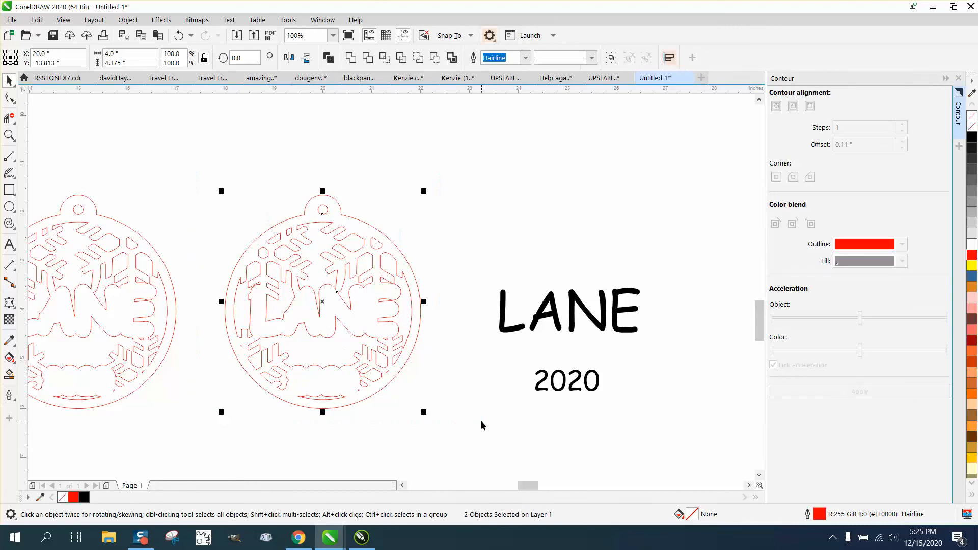
key(Delete)
click(154, 295)
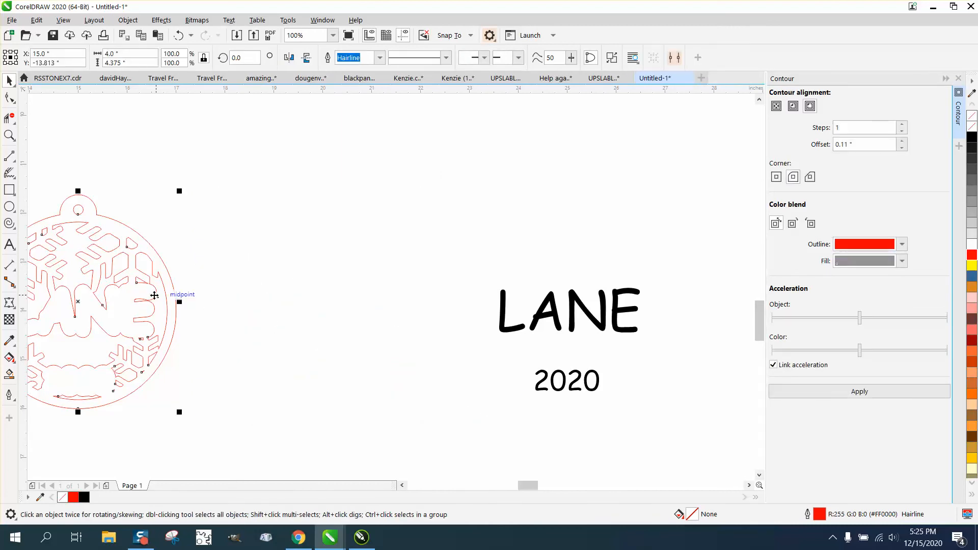
Move the one-piece ornament outline 5 inches right and the name and 2020 text 5 inches left onto it.
key(Right)
drag(487, 239, 491, 311)
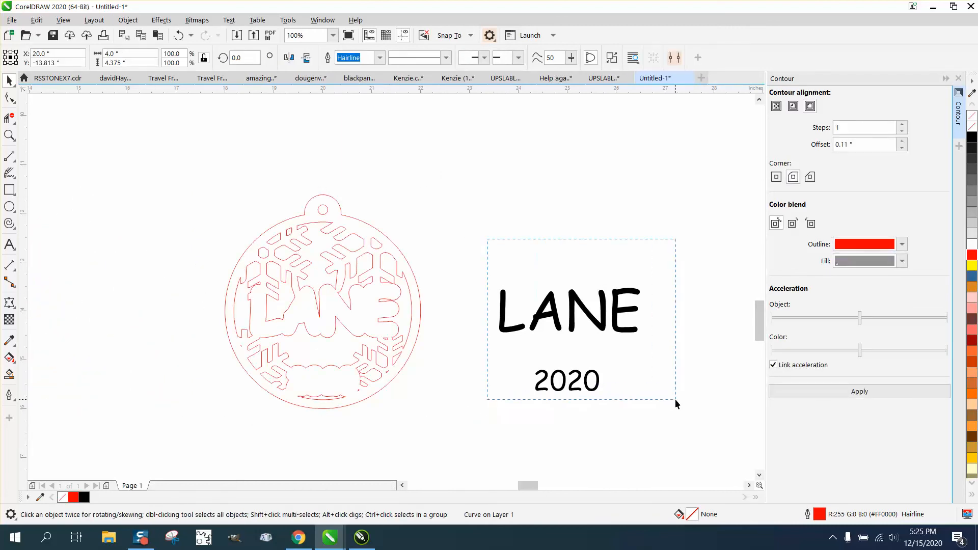
drag(674, 399, 674, 399)
key(Left)
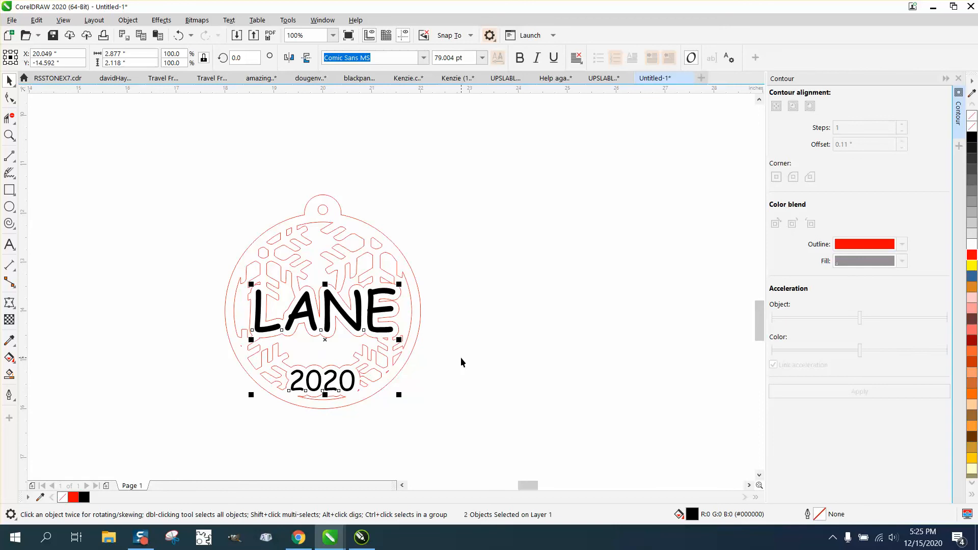
Select the new ornament with its lettering and scale it proportionally to a width of 3.9 inches.
scroll(476, 329, down, 2)
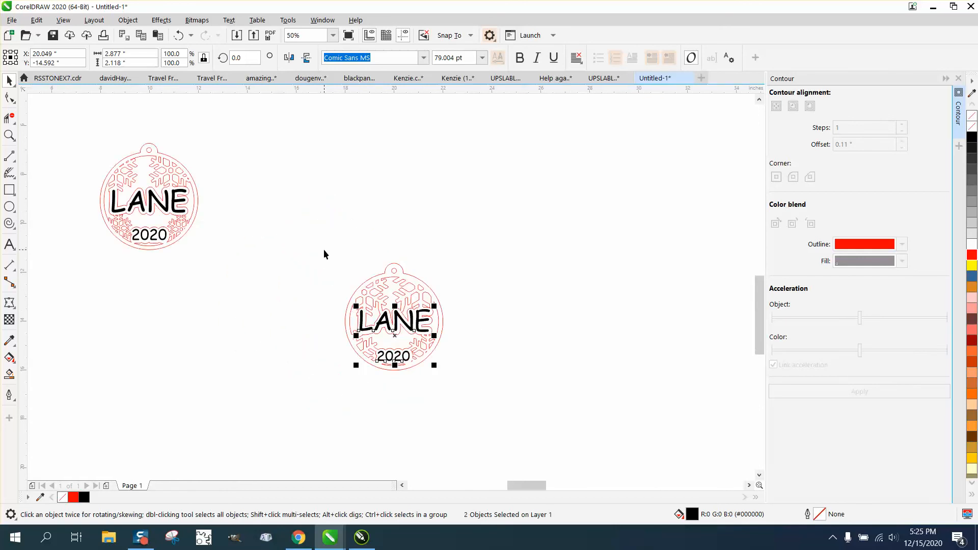
drag(327, 245, 516, 394)
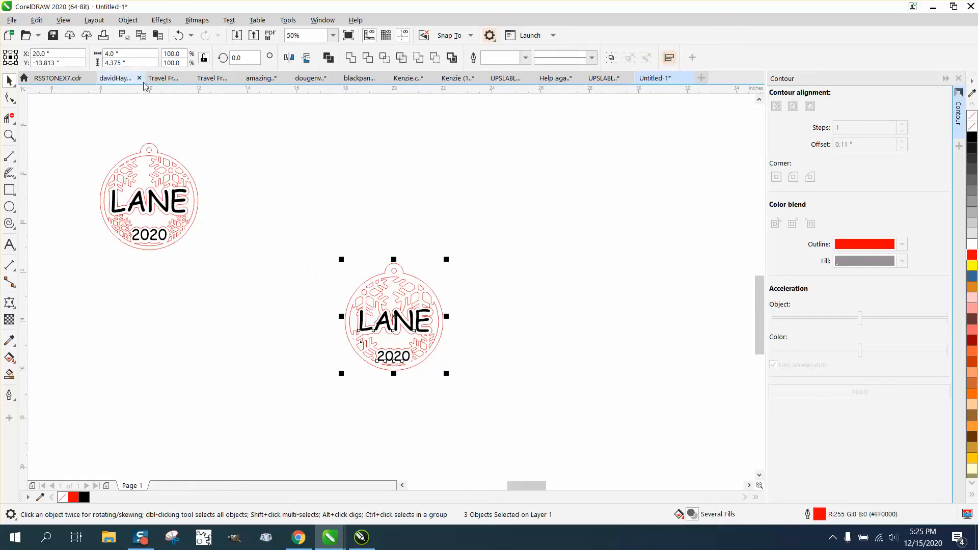
scroll(344, 286, up, 2)
drag(312, 230, 527, 398)
scroll(371, 257, down, 2)
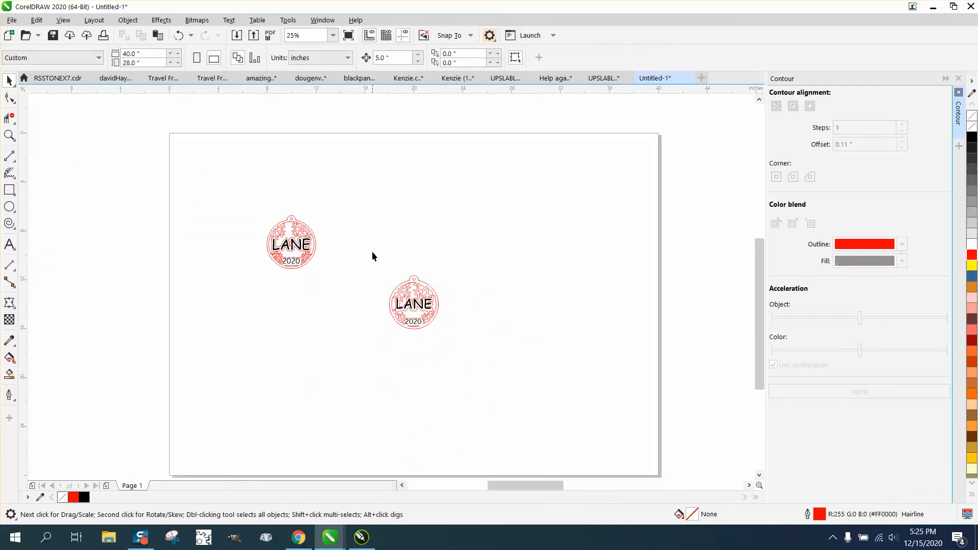
drag(428, 322, 479, 342)
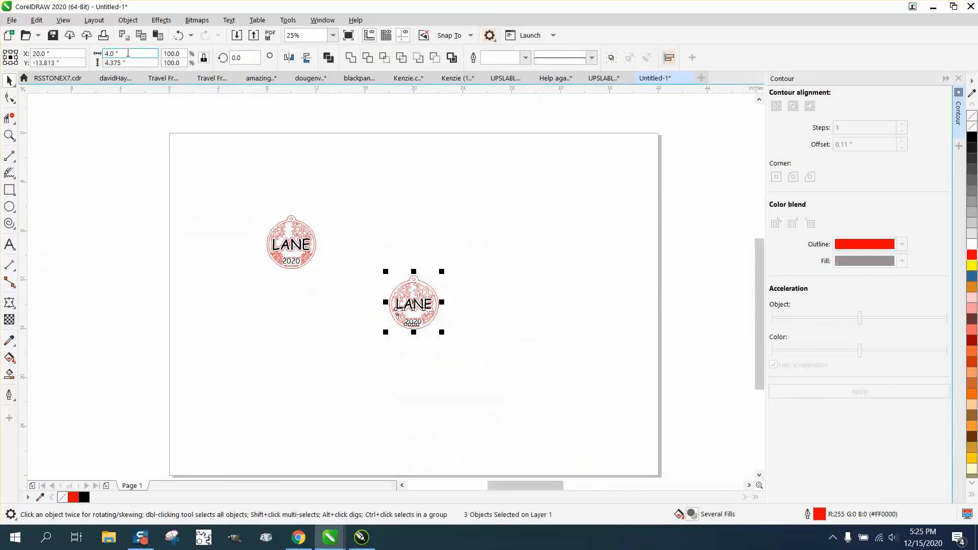
click(109, 54)
text(3.9)
key(Return)
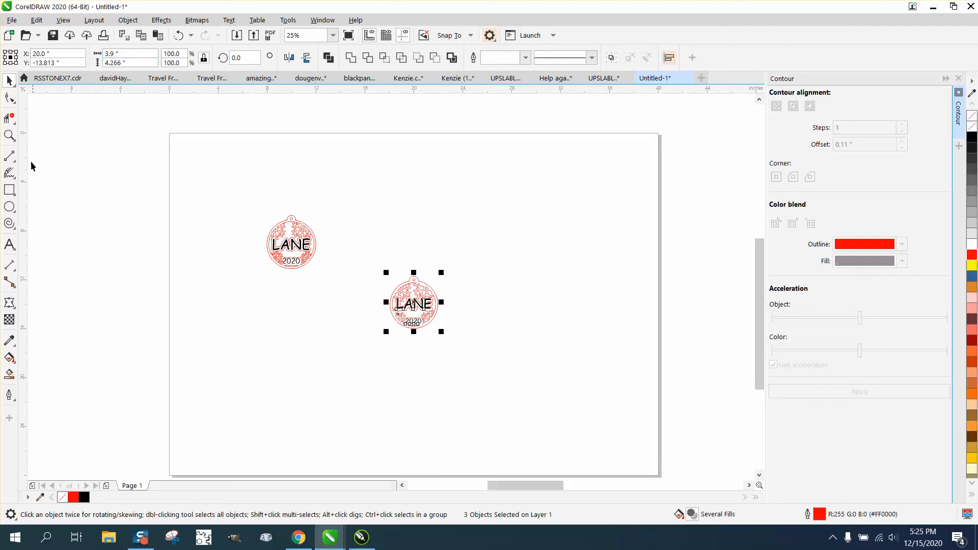
Draw a rectangle near the page's upper-left corner and size it to 12 by 4 inches with the ratio unlocked.
click(9, 189)
drag(170, 134, 343, 194)
click(126, 53)
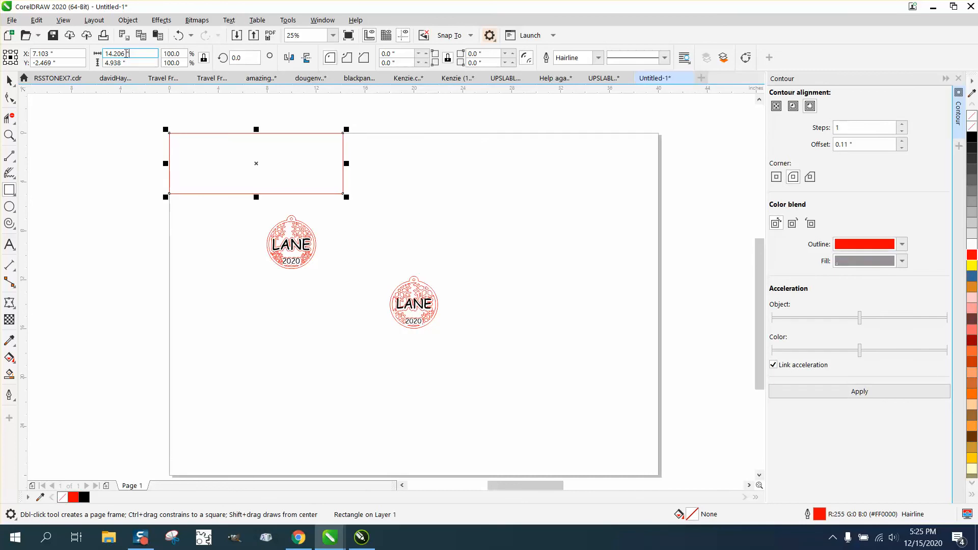
click(204, 58)
drag(131, 54, 109, 53)
text(2)
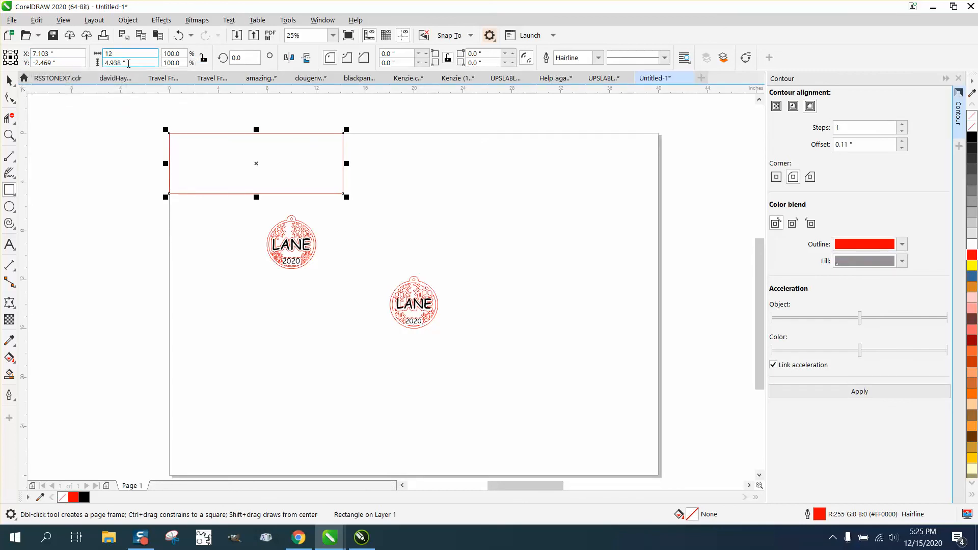
key(Tab)
text(4)
key(Return)
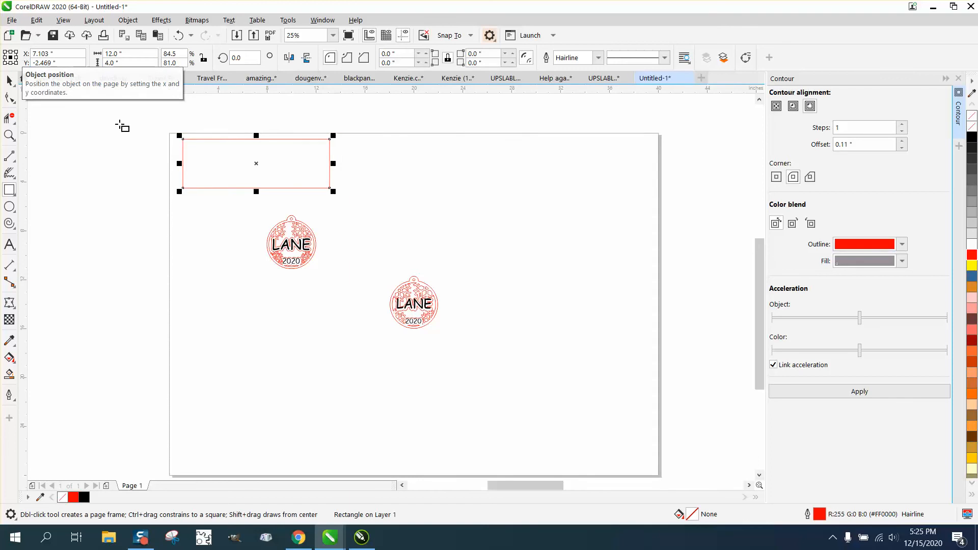
Delete the stray small rectangle and snap the 12 by 4 inch rectangle to the page's upper-left corner.
drag(183, 139, 173, 134)
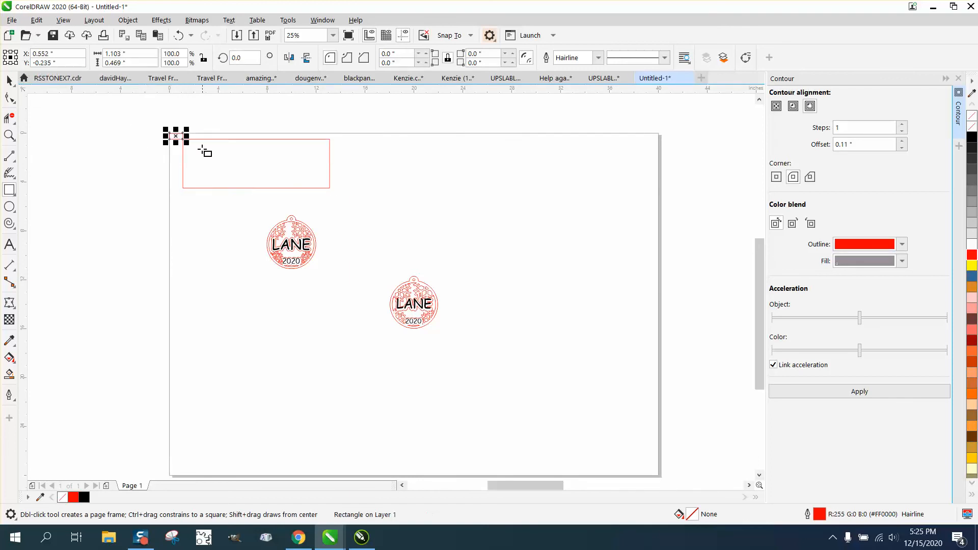
key(Delete)
click(9, 82)
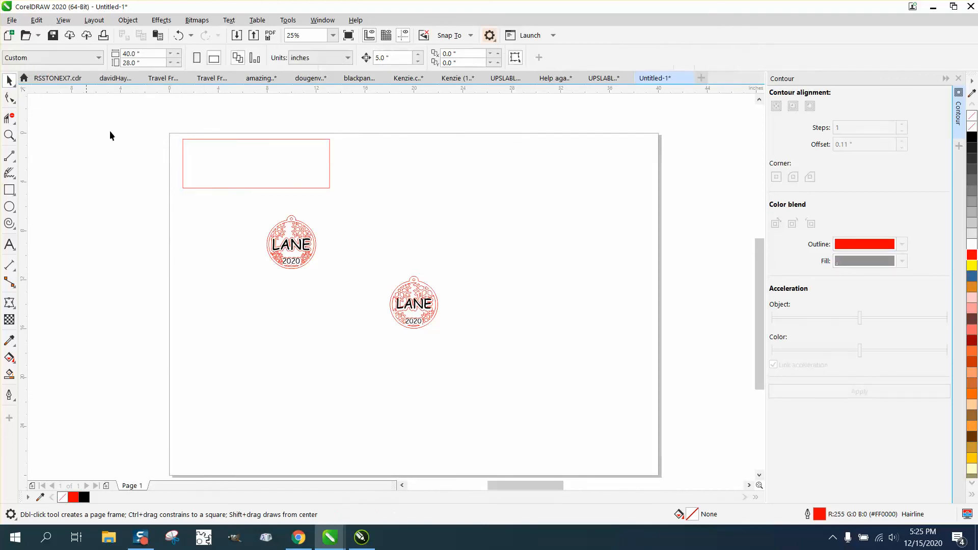
click(183, 140)
drag(183, 139, 170, 134)
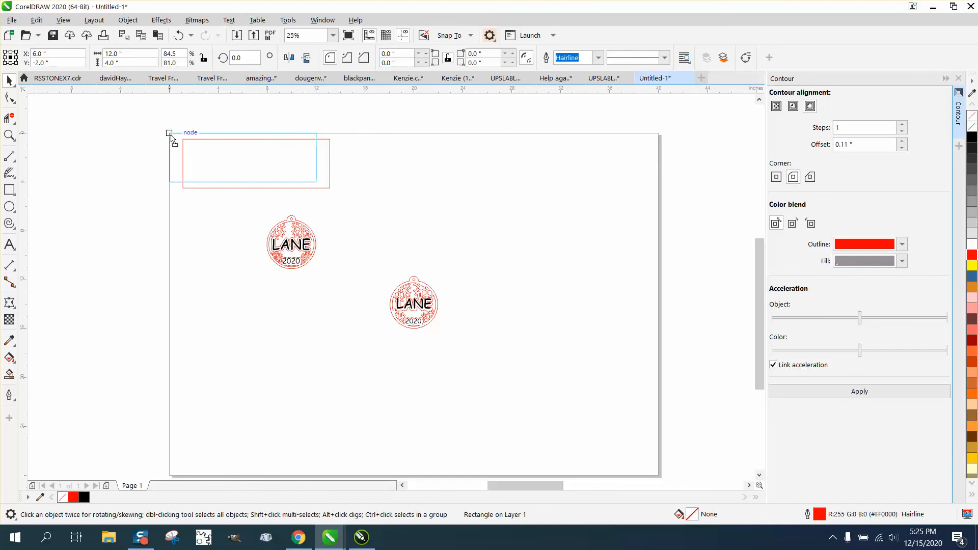
Move the 3.9 inch ornament with its lettering into the left end of the 12 by 4 inch rectangle.
drag(371, 257, 192, 159)
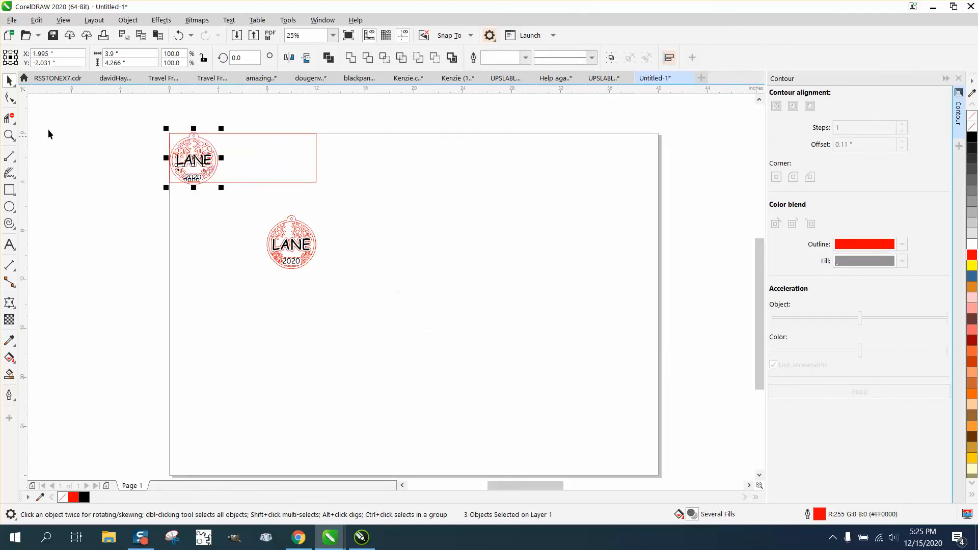
click(9, 135)
drag(341, 238, 166, 129)
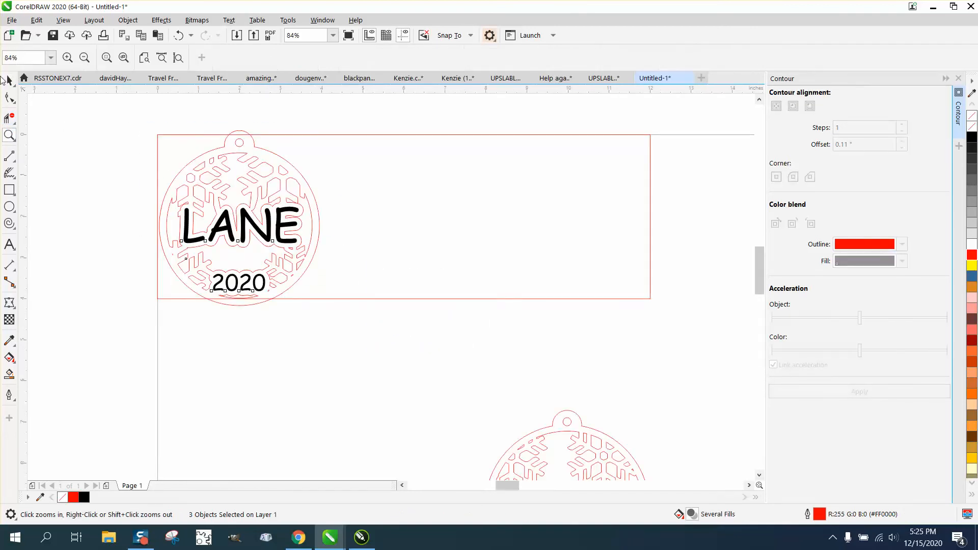
click(9, 80)
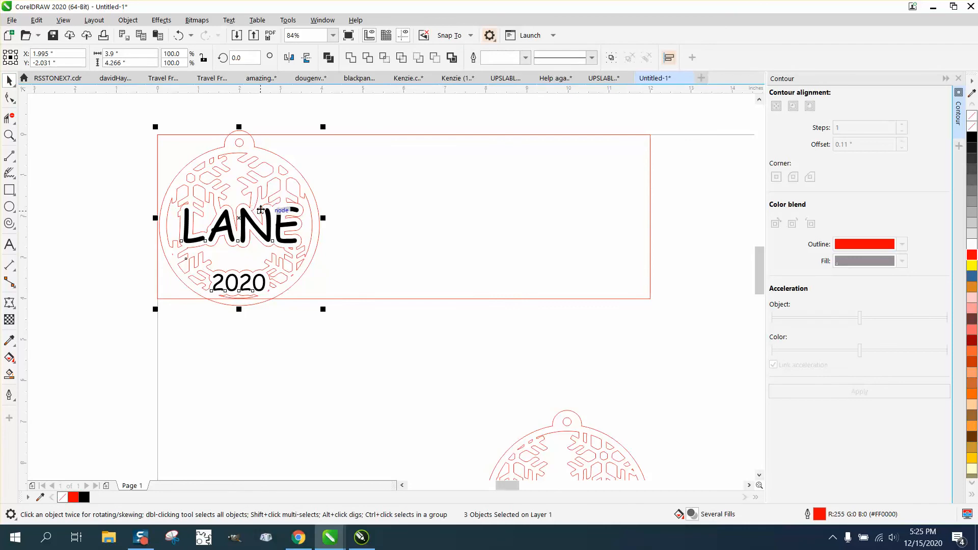
drag(254, 208, 257, 203)
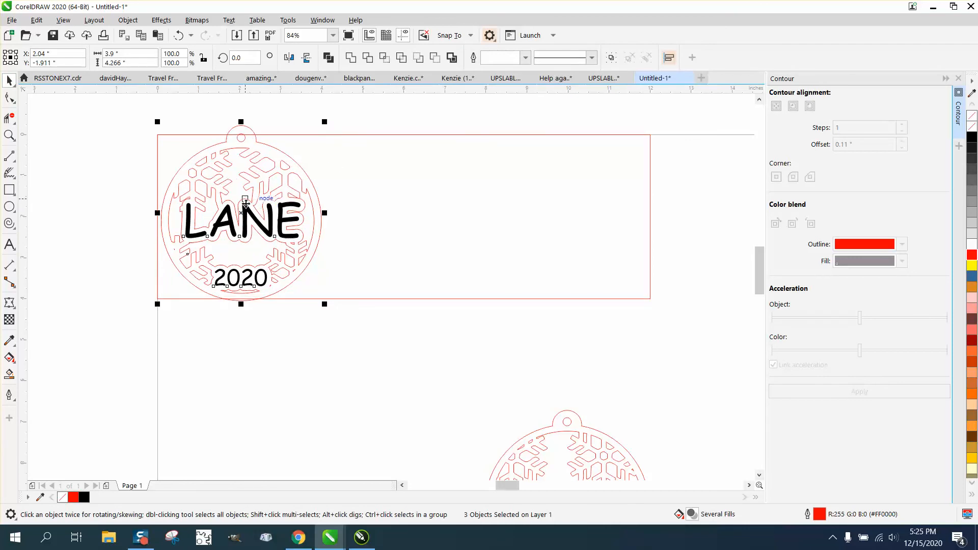
Try rotating only the ornament outline counterclockwise within the rectangle, and undo the rotation.
key(Tab)
click(274, 179)
click(281, 171)
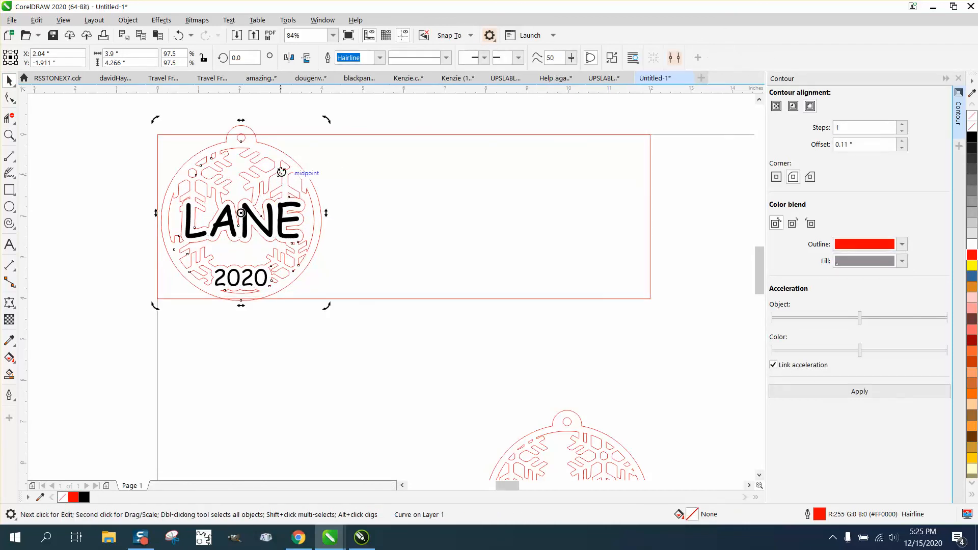
drag(325, 122, 259, 90)
click(291, 320)
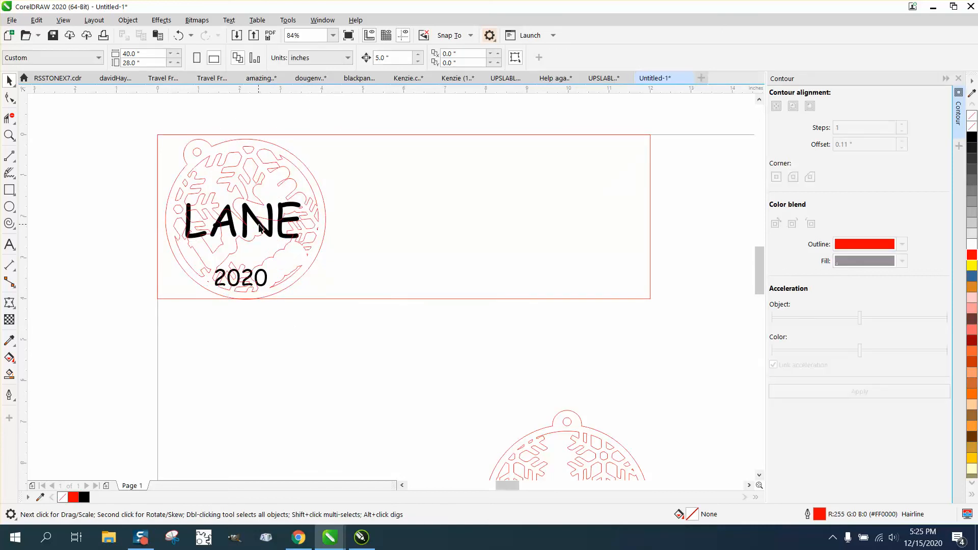
click(178, 38)
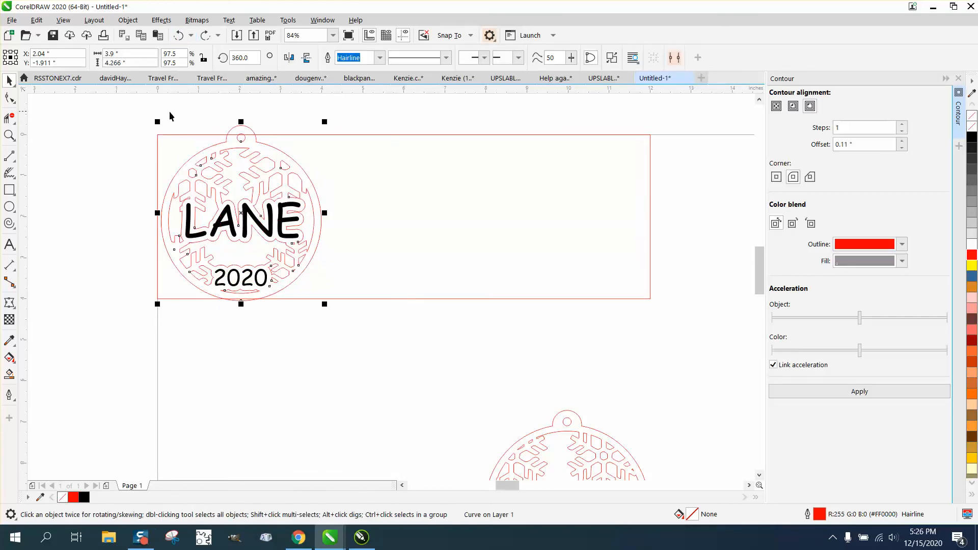
Group the ornament outline in the rectangle with its name and 2020 text.
drag(120, 116, 258, 280)
drag(395, 343, 395, 343)
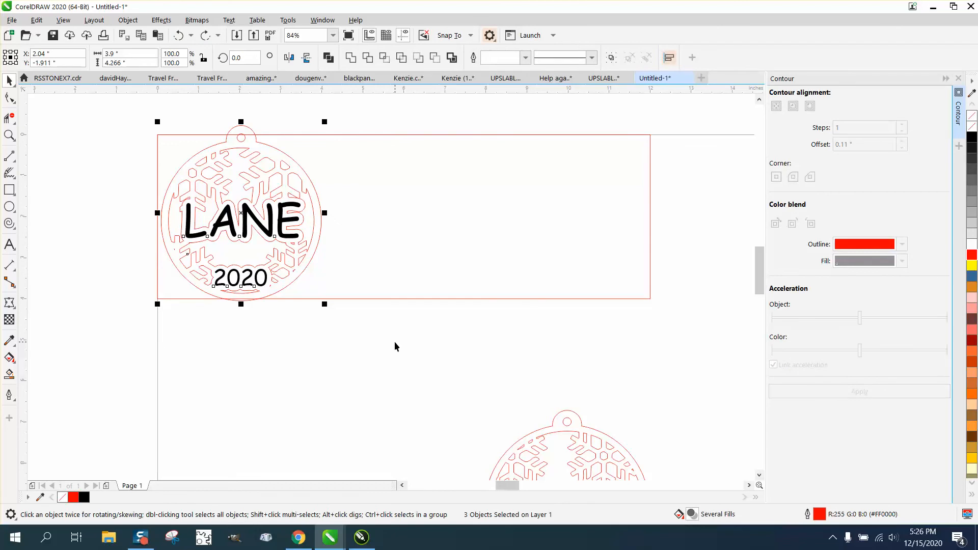
key(ctrl+g)
Rotate the grouped ornament about 38 degrees counterclockwise so its hanging tab fits inside the rectangle.
click(240, 232)
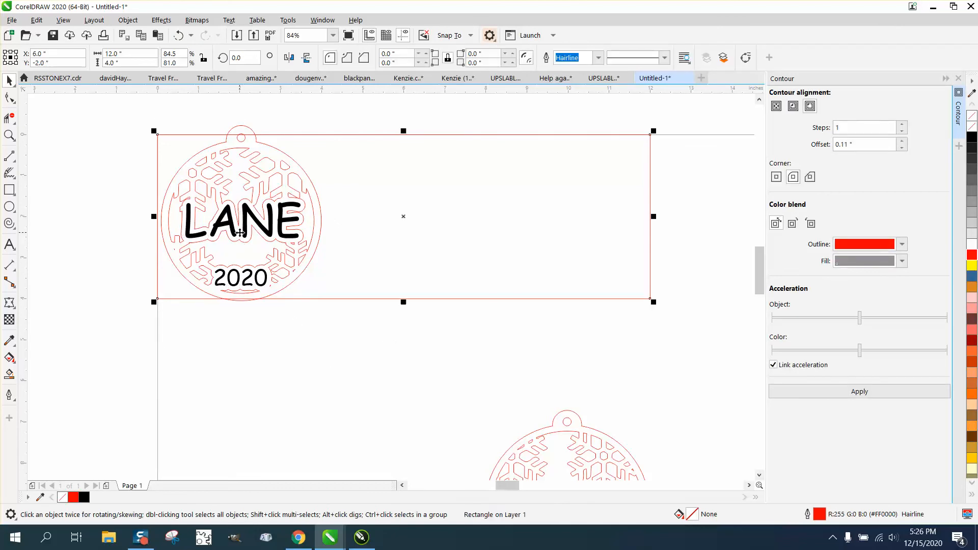
click(245, 227)
click(100, 166)
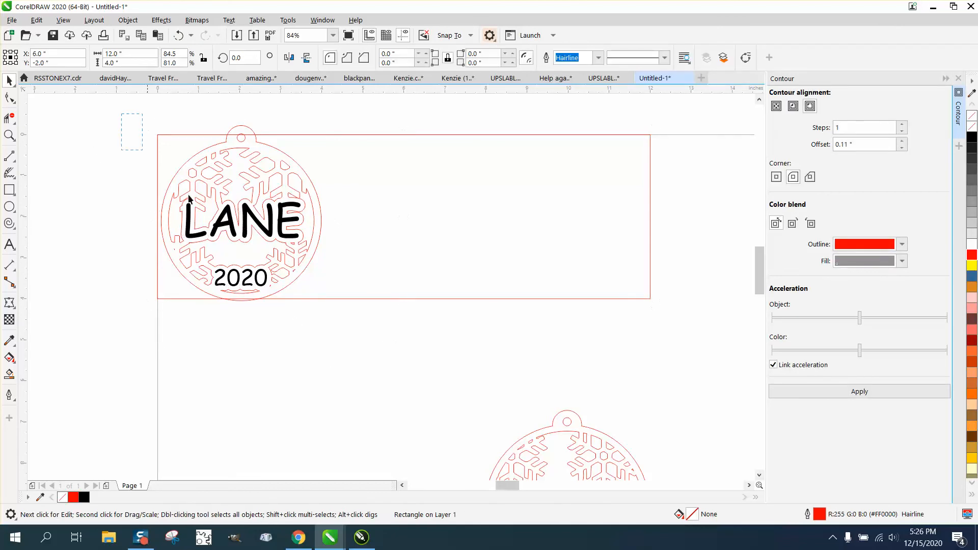
click(319, 276)
click(275, 191)
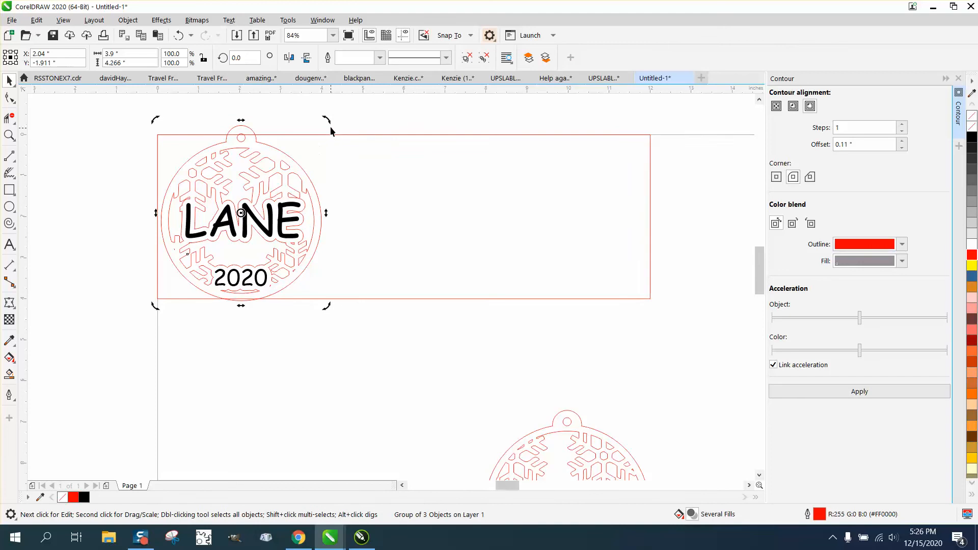
mouse_move(330, 126)
mouse_down()
mouse_move(316, 109)
mouse_move(250, 93)
mouse_up()
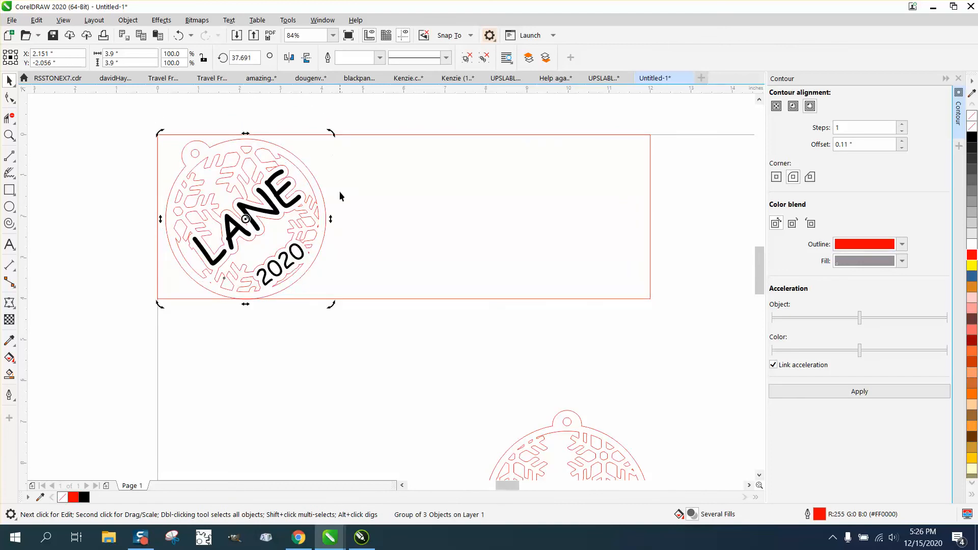
Set the nudge distance to 0.01 inch and nudge the grouped ornament up 0.08 inch inside the rectangle.
click(307, 326)
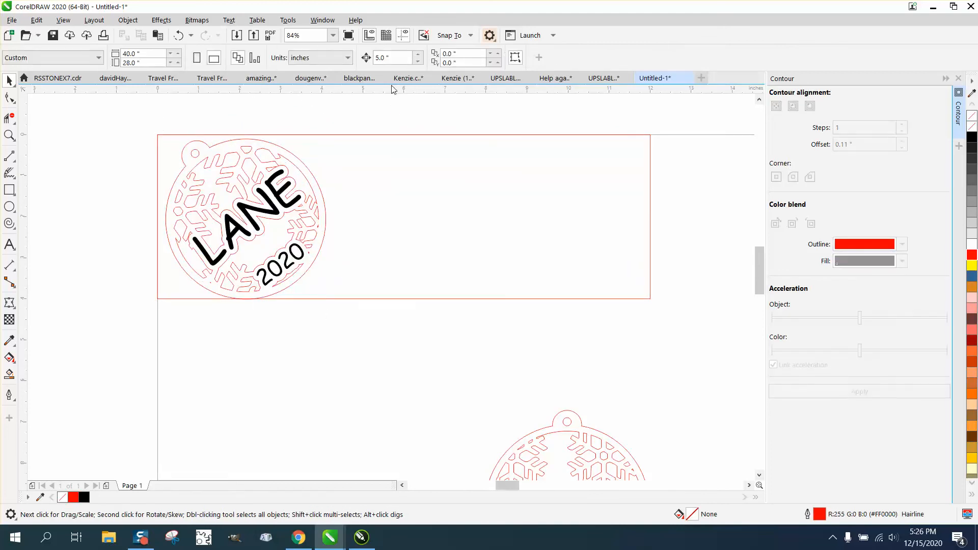
triple_click(389, 58)
text(.01)
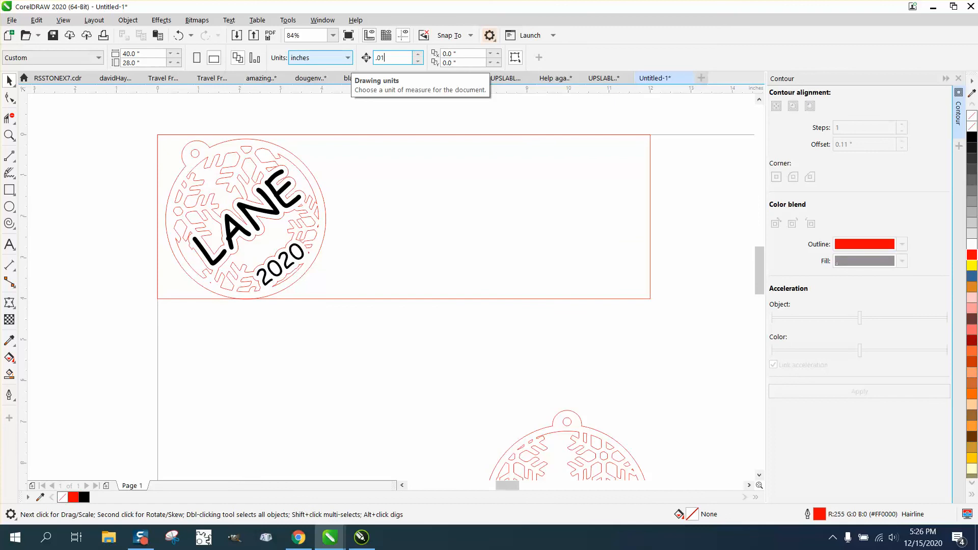
click(279, 168)
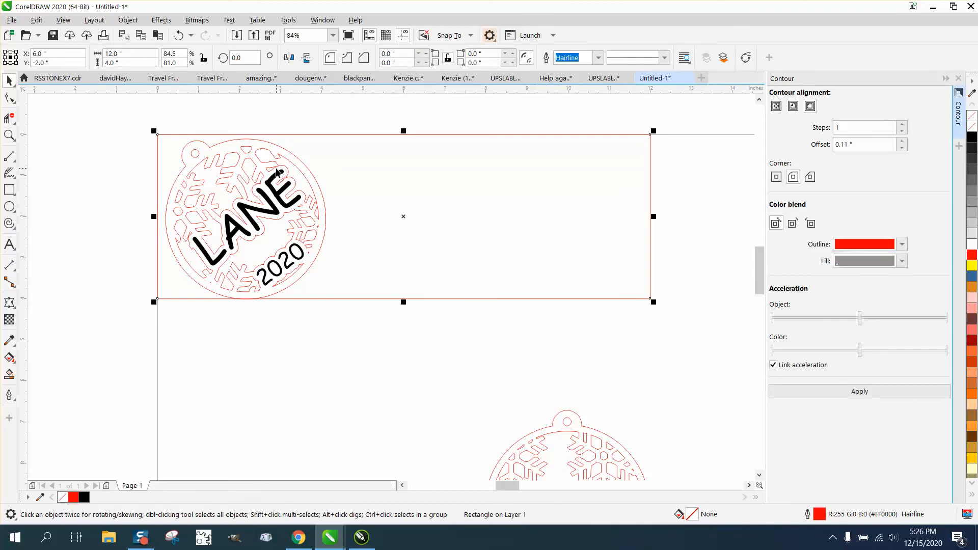
drag(131, 111, 375, 361)
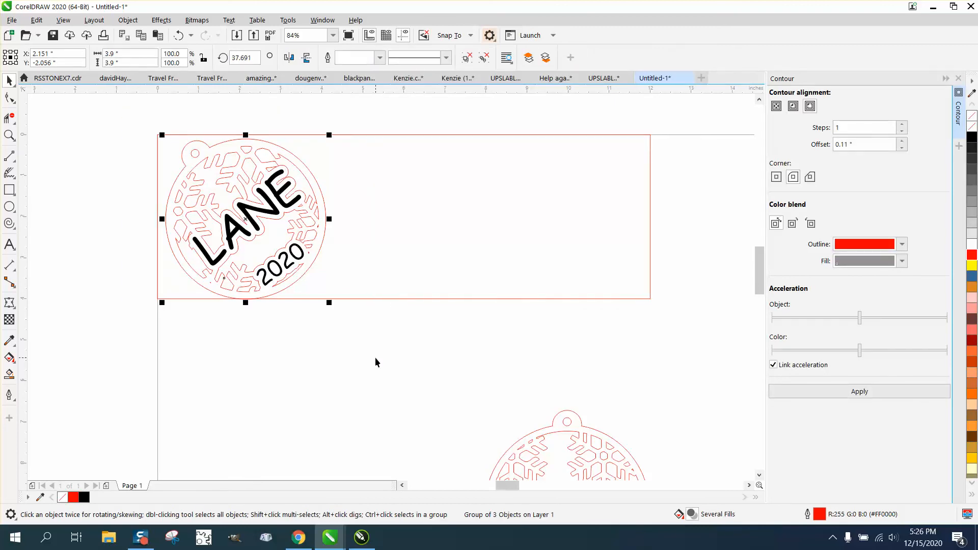
key(Up)
key(Up)
key(Up)
key(Up)
key(Up)
key(Up)
key(Up)
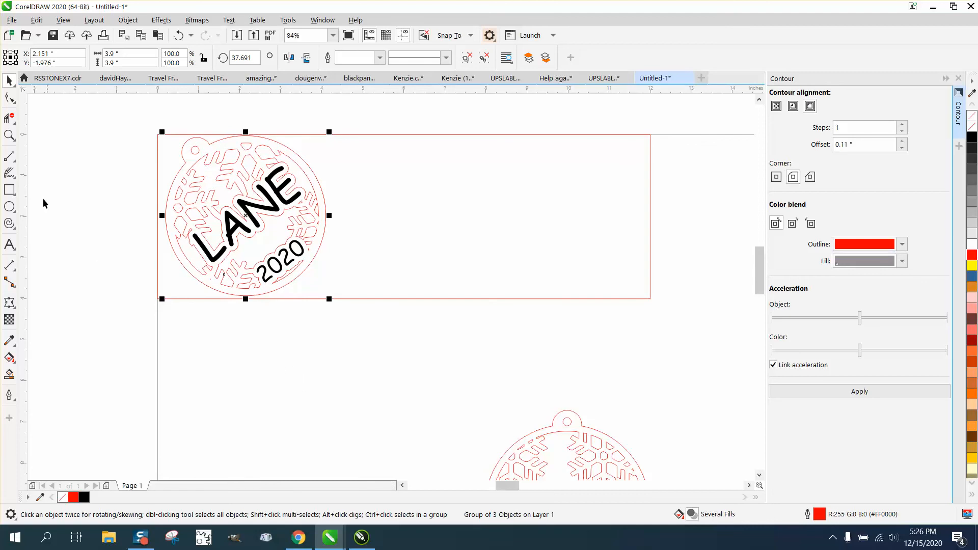
Measure from the bottom of the 2020 text to the top of the name's last letter, and delete the dimension.
click(9, 135)
drag(170, 136, 382, 324)
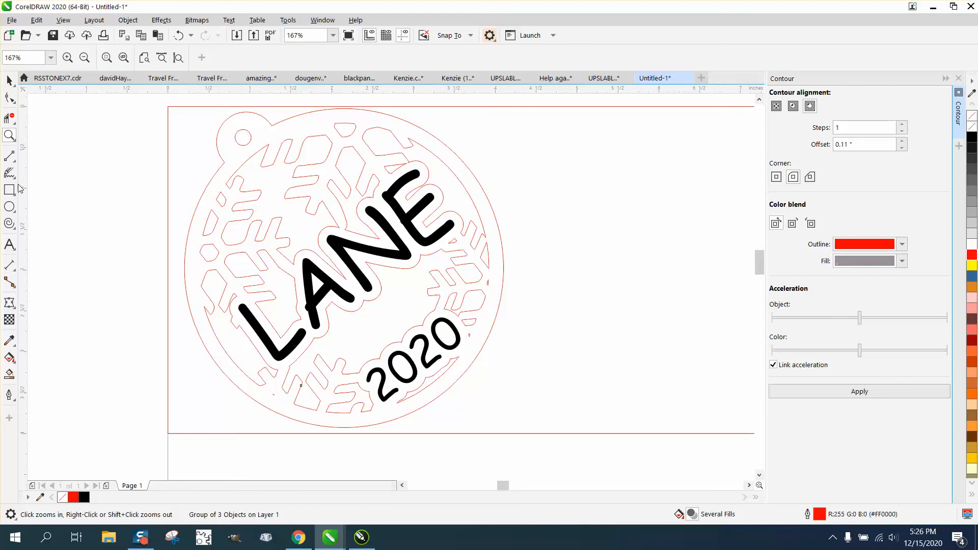
click(15, 276)
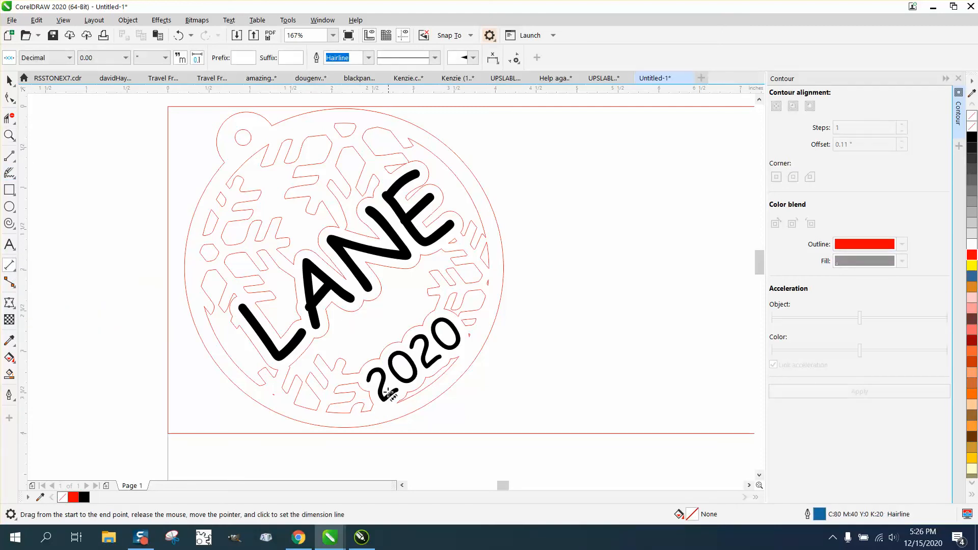
drag(383, 401, 418, 170)
click(539, 214)
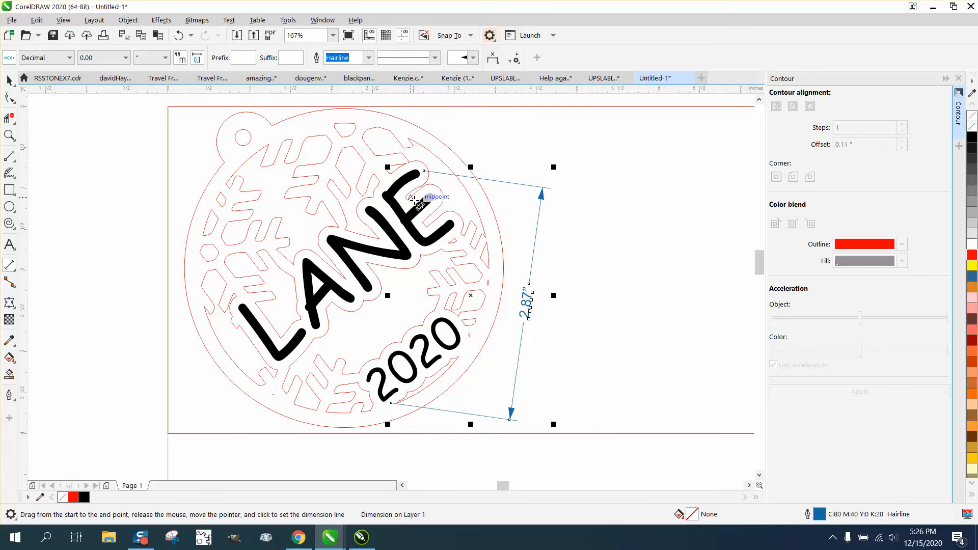
key(space)
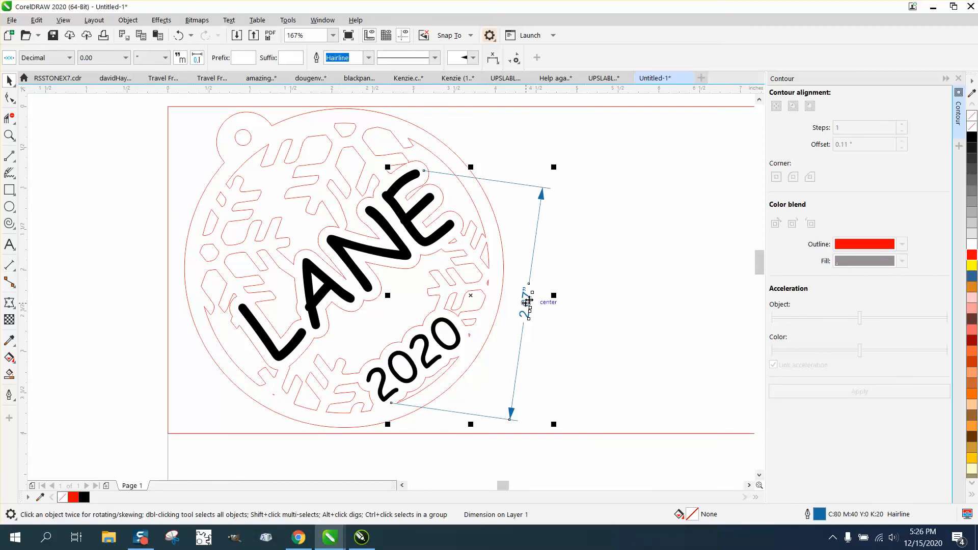
key(Delete)
scroll(367, 252, down, 2)
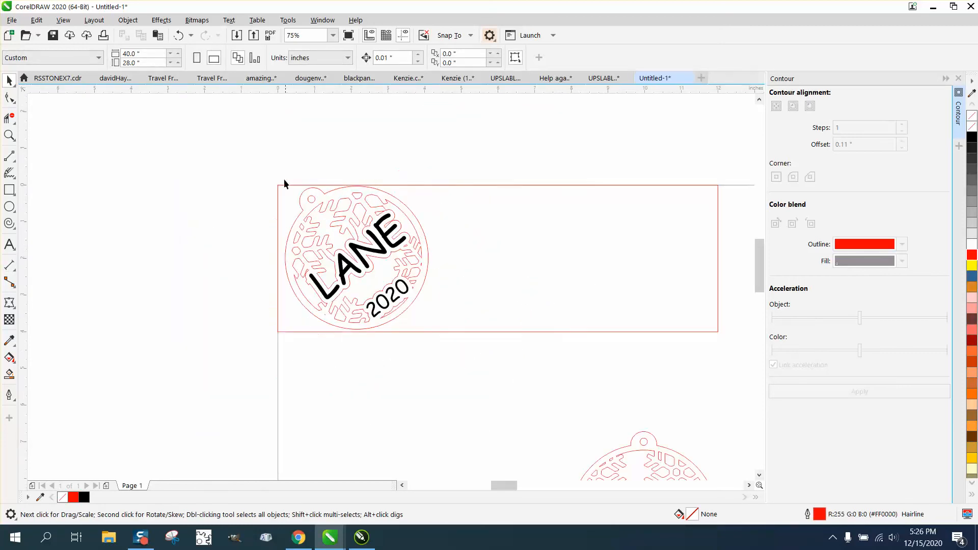
Set the rotation of the grouped ornament in the rectangle to 0 degrees.
drag(283, 182, 455, 329)
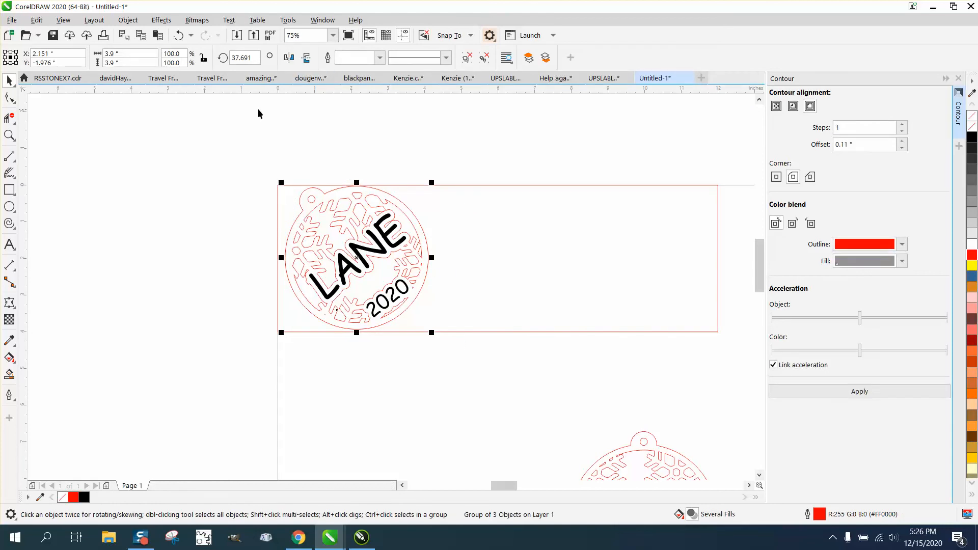
double_click(242, 57)
text(0)
key(Return)
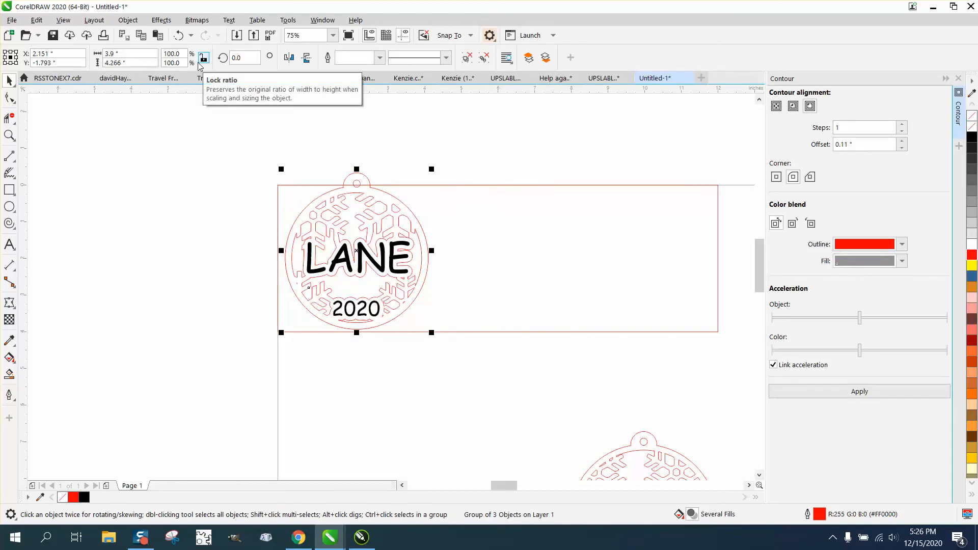
Rotate the 12 by 4 inch rectangle to 90 degrees and align its upper-left corner with the page's upper-left corner.
click(468, 185)
click(121, 53)
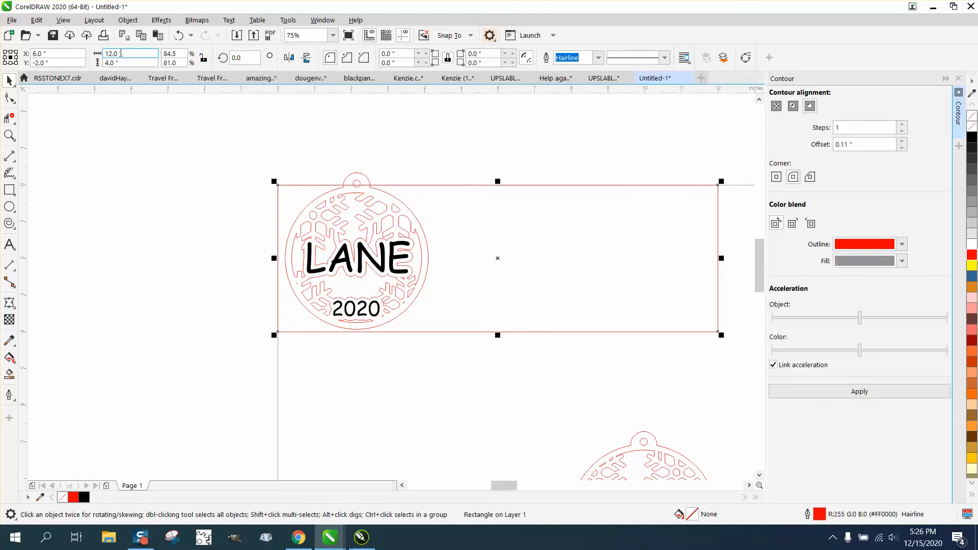
click(248, 59)
text(90)
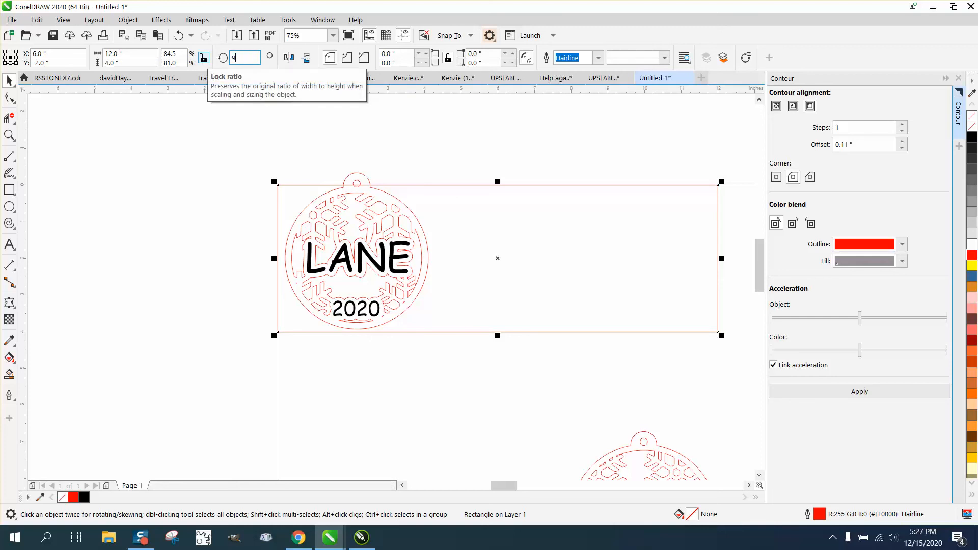
key(Return)
scroll(496, 220, down, 2)
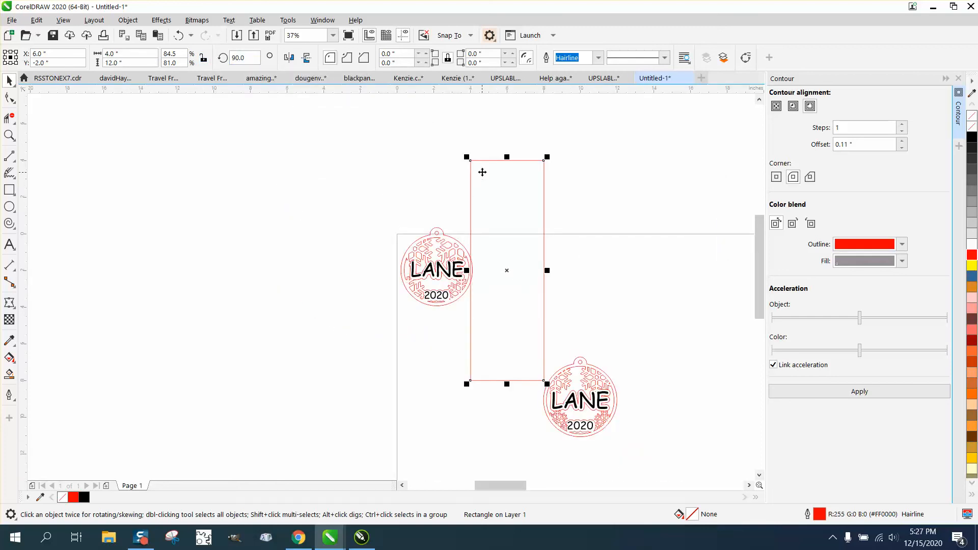
drag(473, 162, 566, 337)
click(398, 207)
Move the grouped ornament fully inside the upright rectangle, with its hanging tab just below the upper edge.
click(9, 136)
click(9, 80)
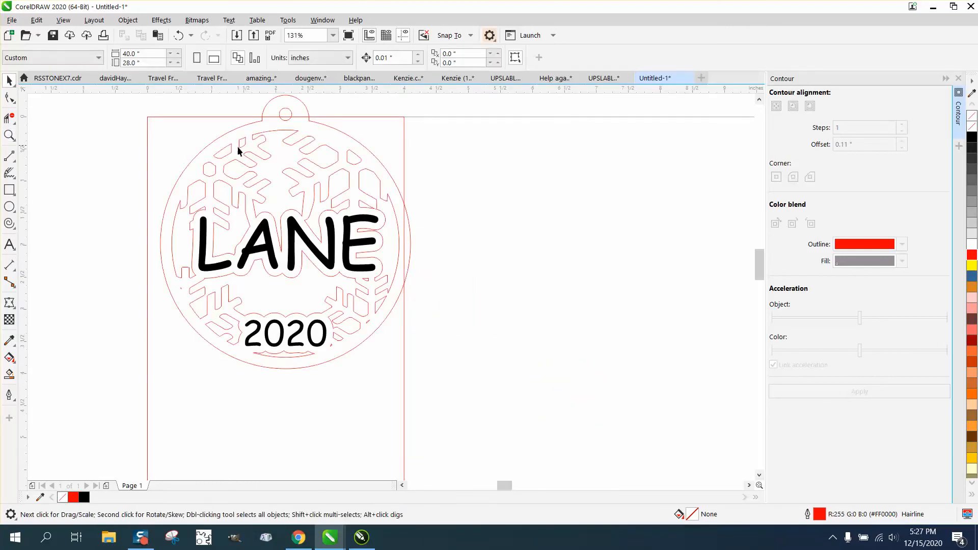
click(257, 152)
scroll(142, 109, down, 3)
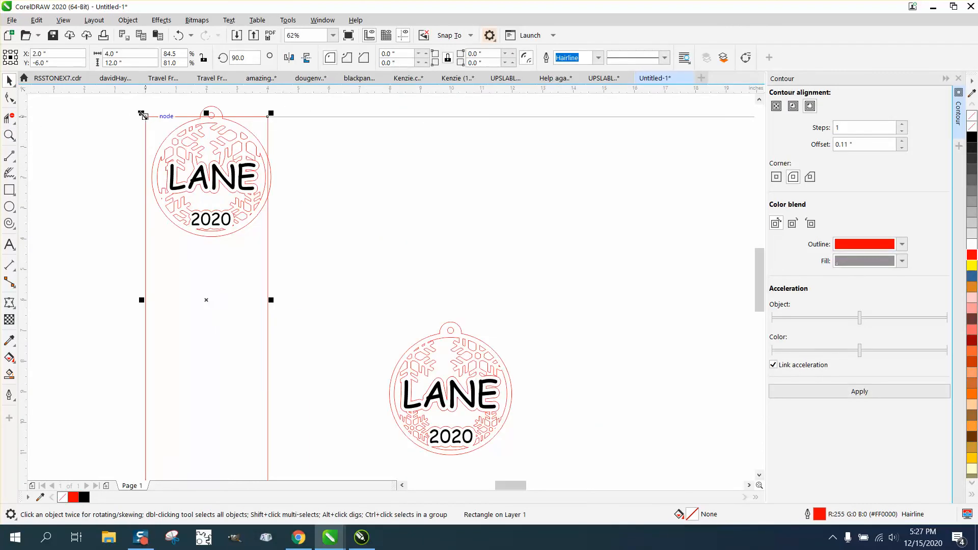
drag(135, 101, 323, 255)
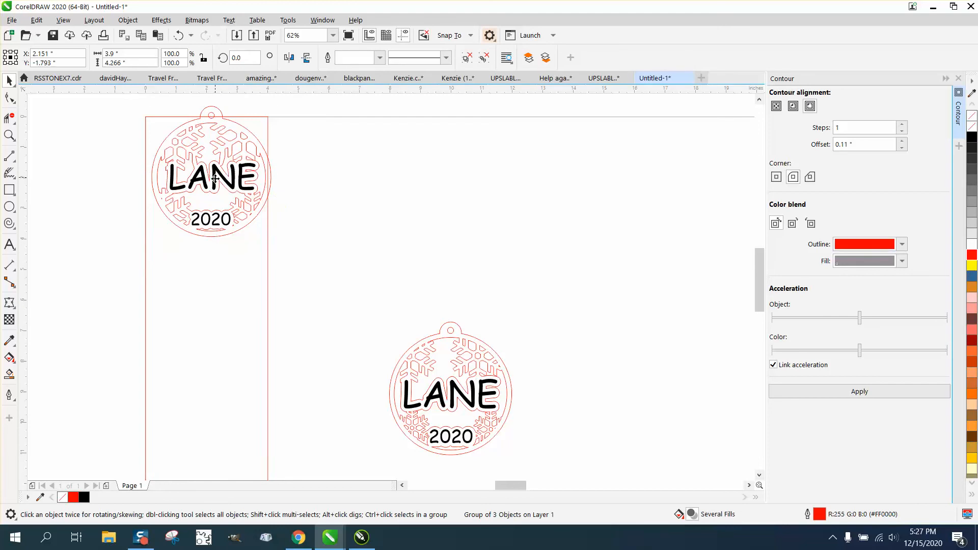
drag(219, 186, 208, 189)
click(347, 243)
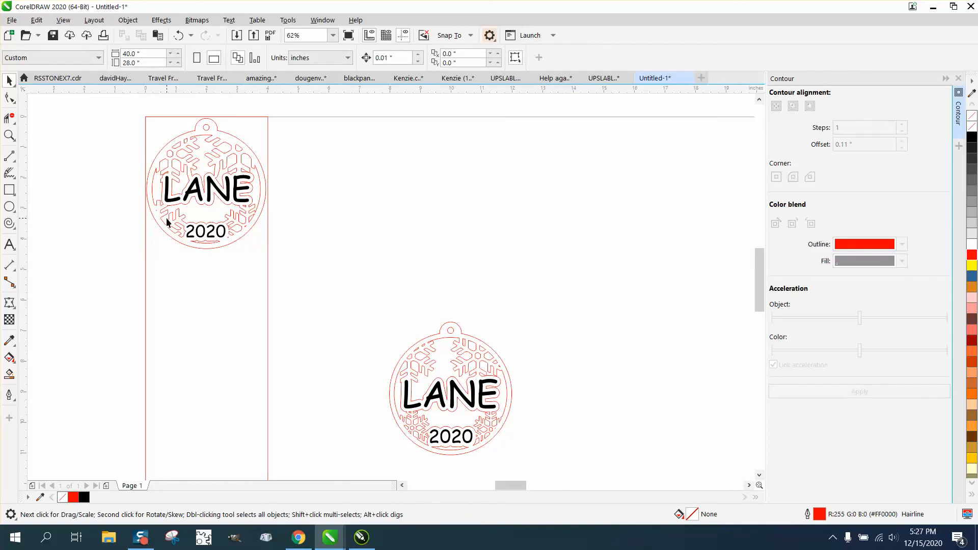
Measure the heights of the 2020 text and the name's second letter with vertical dimensions.
click(9, 135)
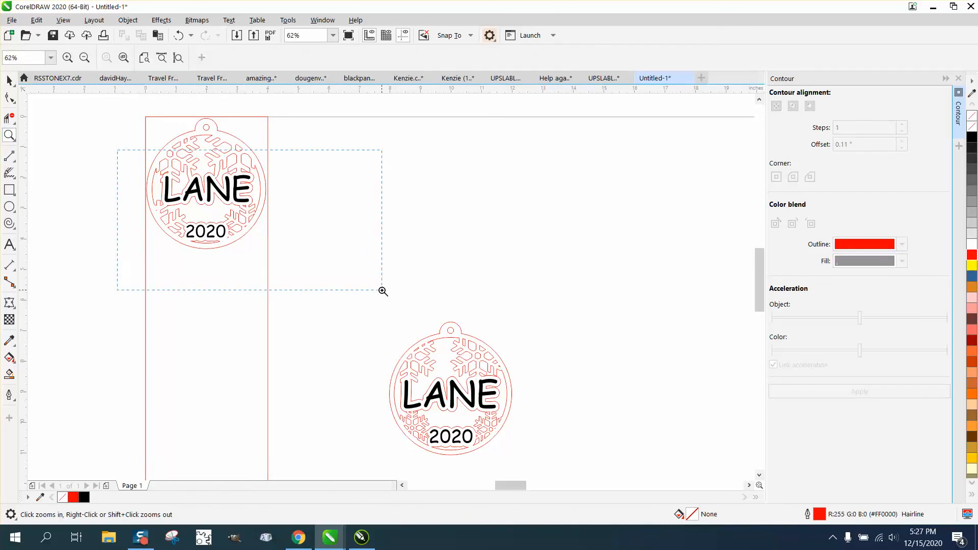
drag(383, 291, 382, 290)
click(14, 269)
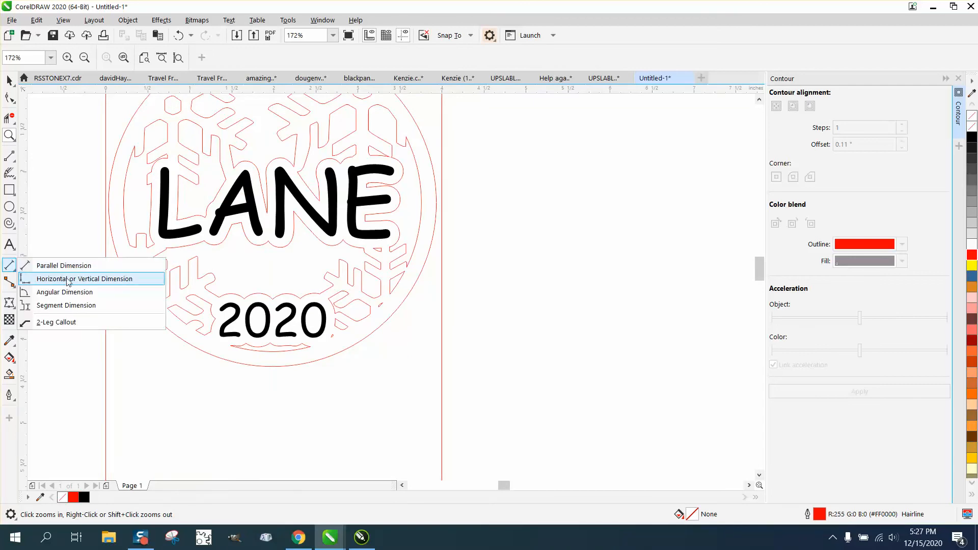
click(68, 280)
drag(258, 337, 258, 301)
click(260, 261)
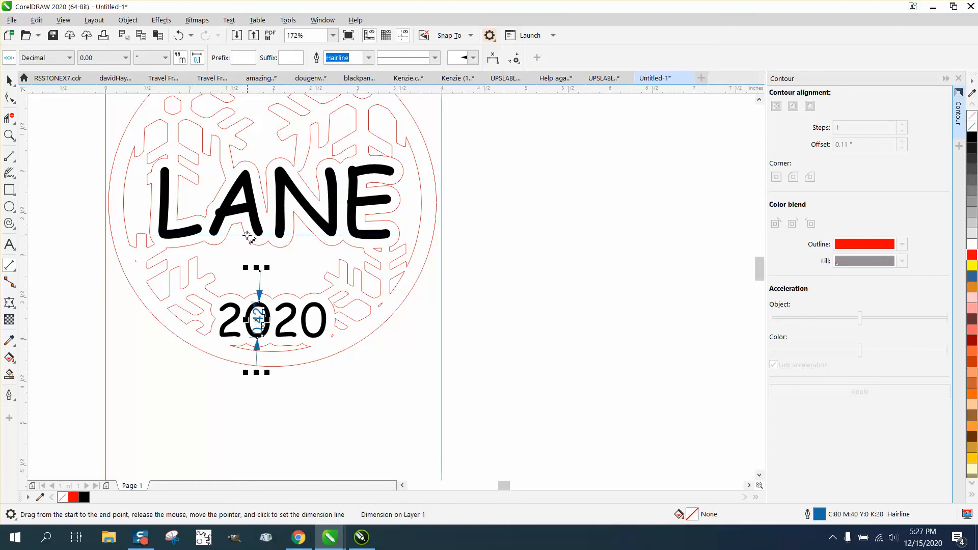
drag(245, 235, 246, 171)
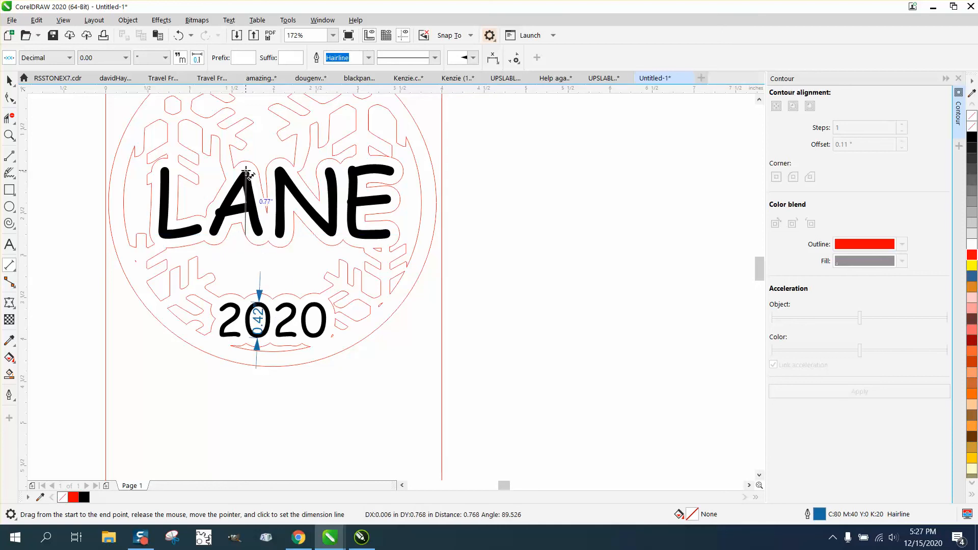
click(473, 199)
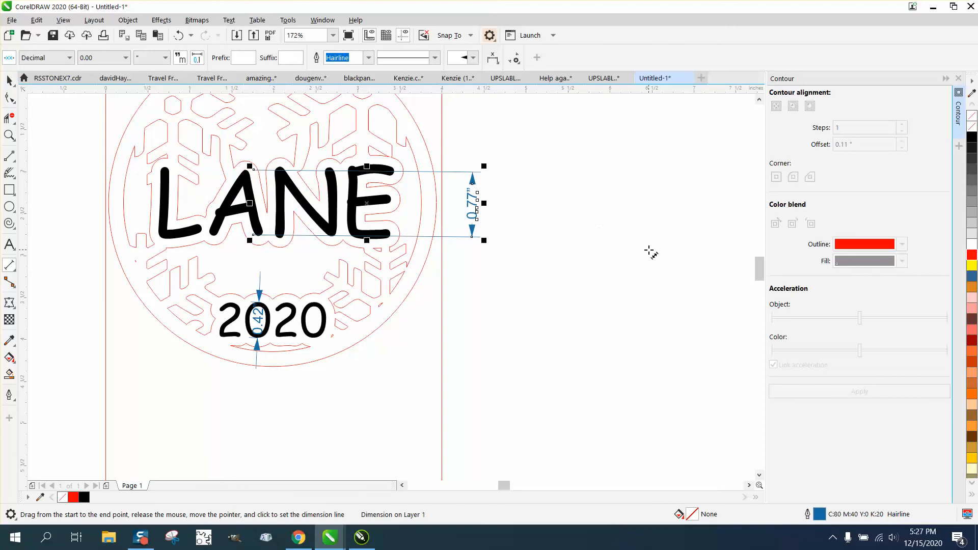
Open Calculator and add 77 and 42.
key(XF86Calculator)
text(7)
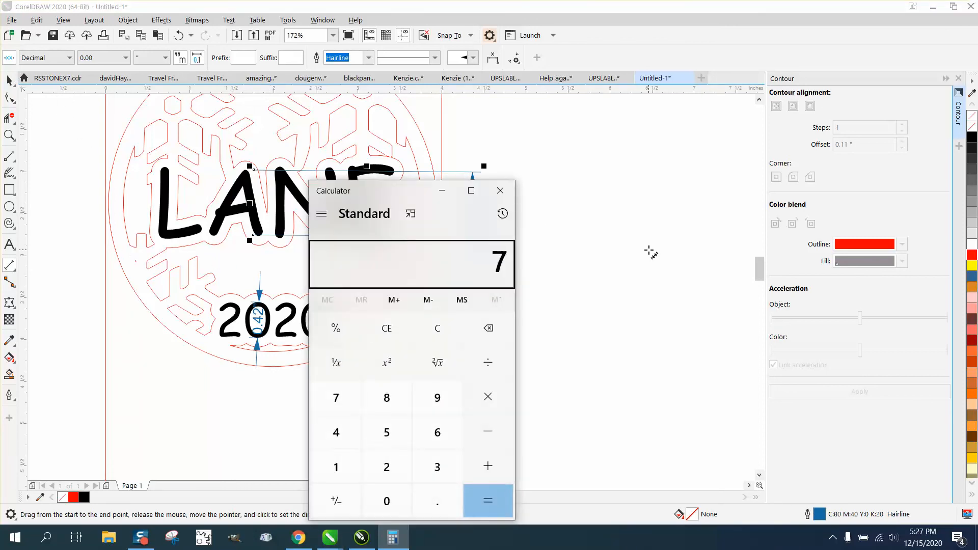
text(742)
key(plus)
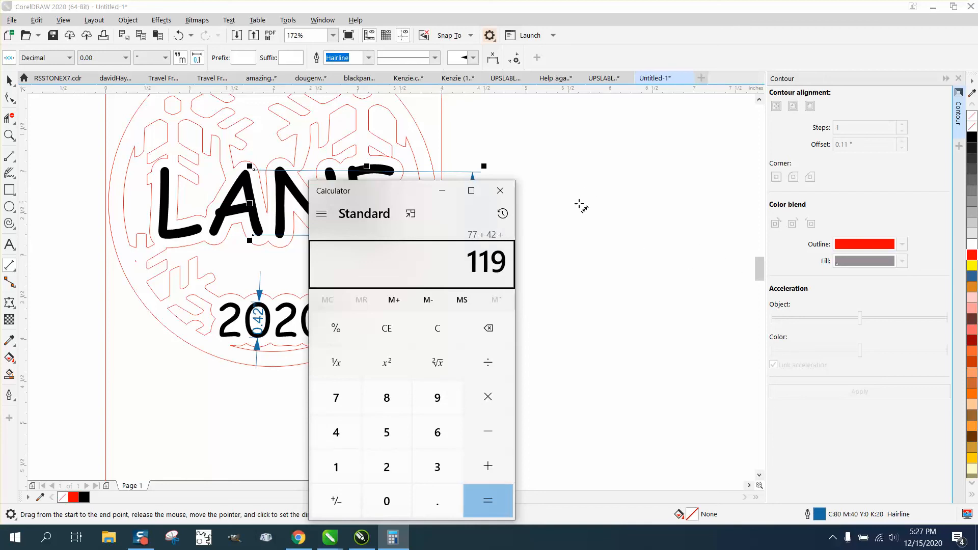
Delete both height dimensions and the upright rectangle around the ornament.
click(9, 81)
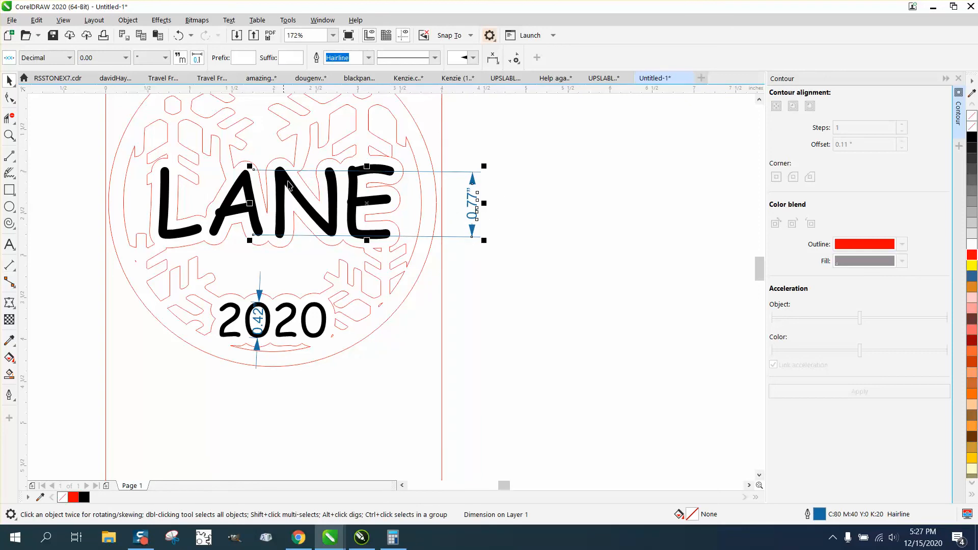
key(Delete)
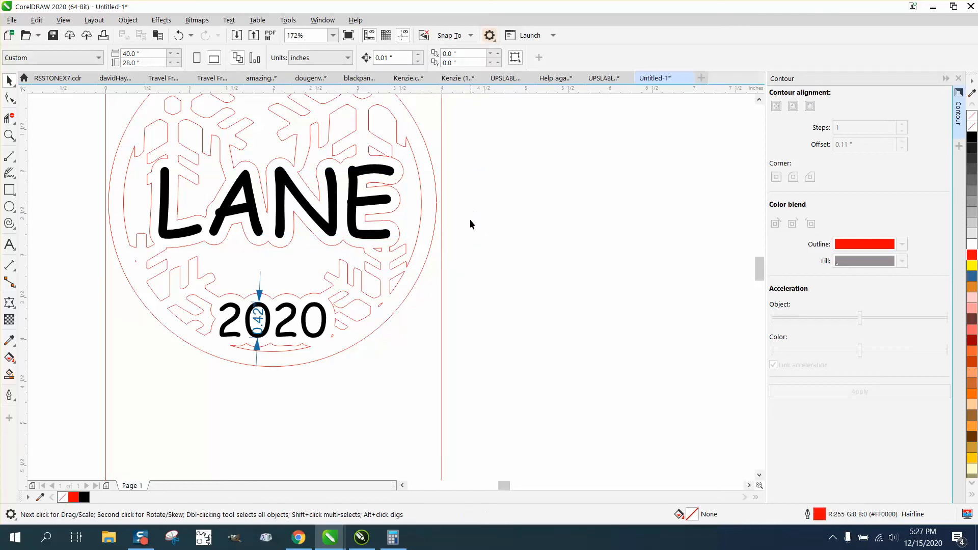
click(260, 296)
key(Delete)
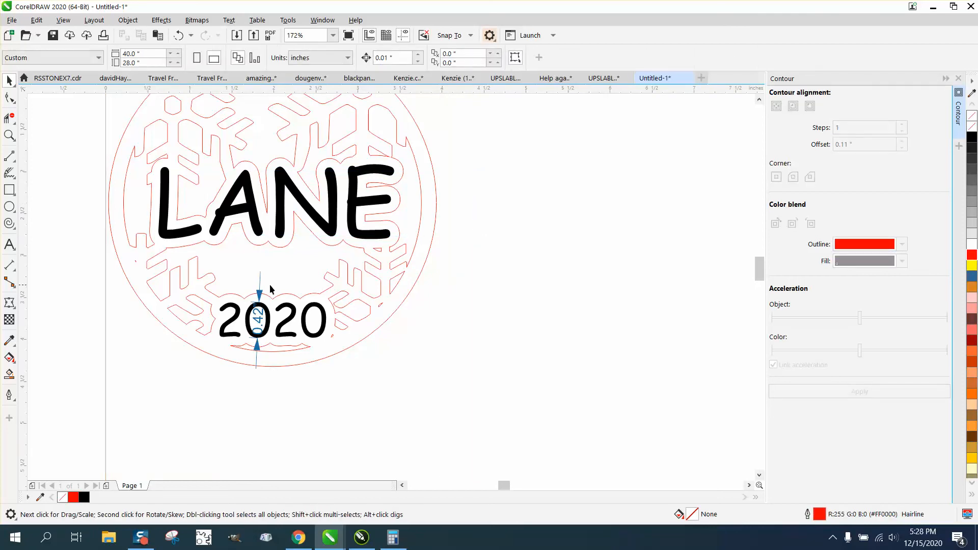
key(Delete)
scroll(453, 308, down, 3)
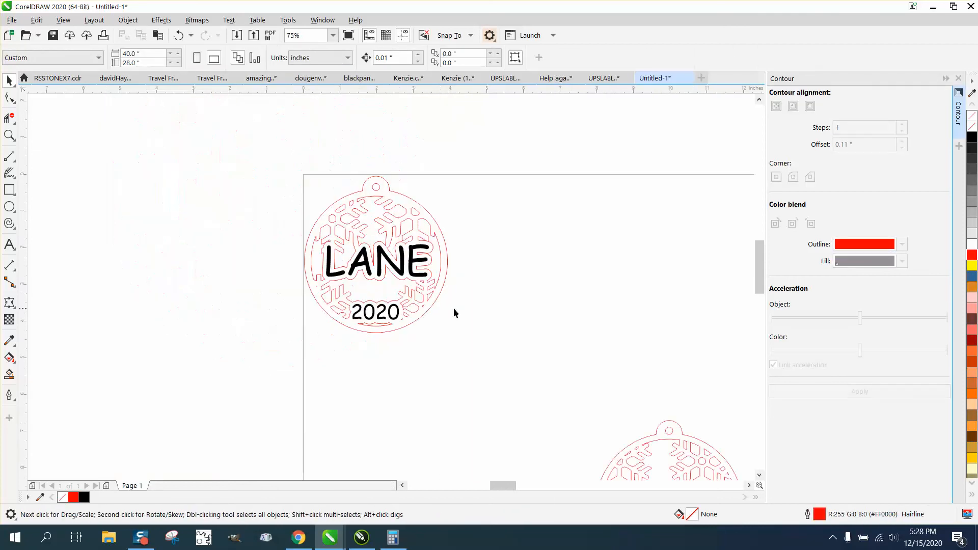
scroll(489, 292, down, 2)
scroll(489, 293, down, 6)
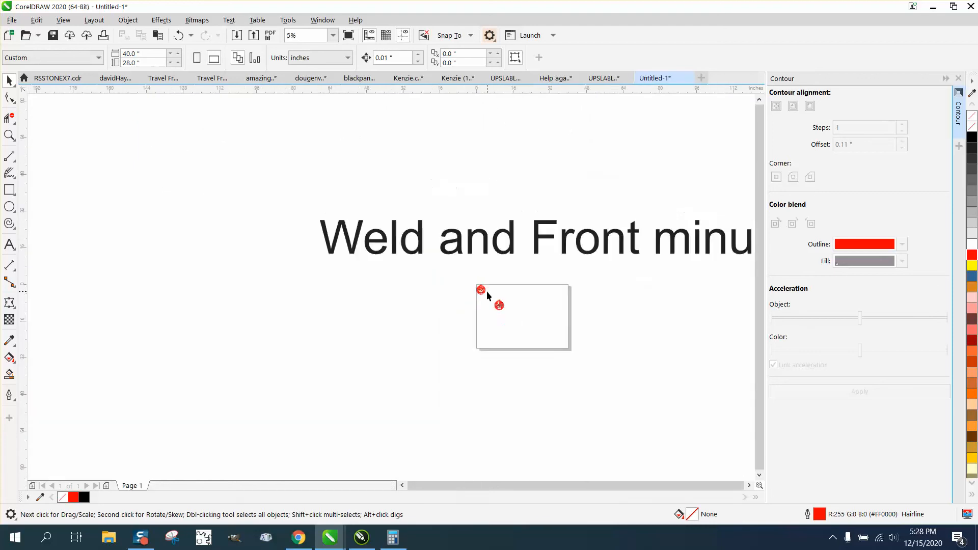
scroll(406, 273, down, 2)
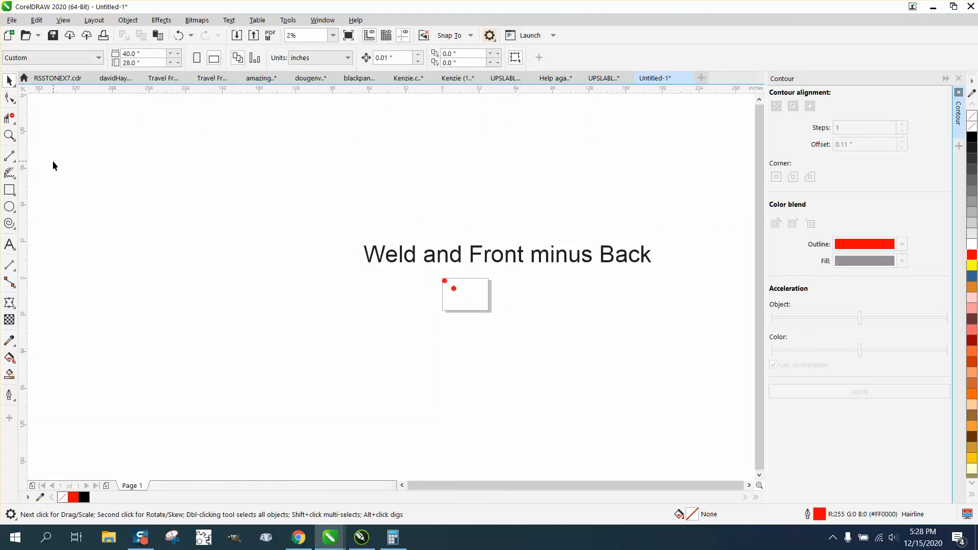
click(8, 135)
click(717, 331)
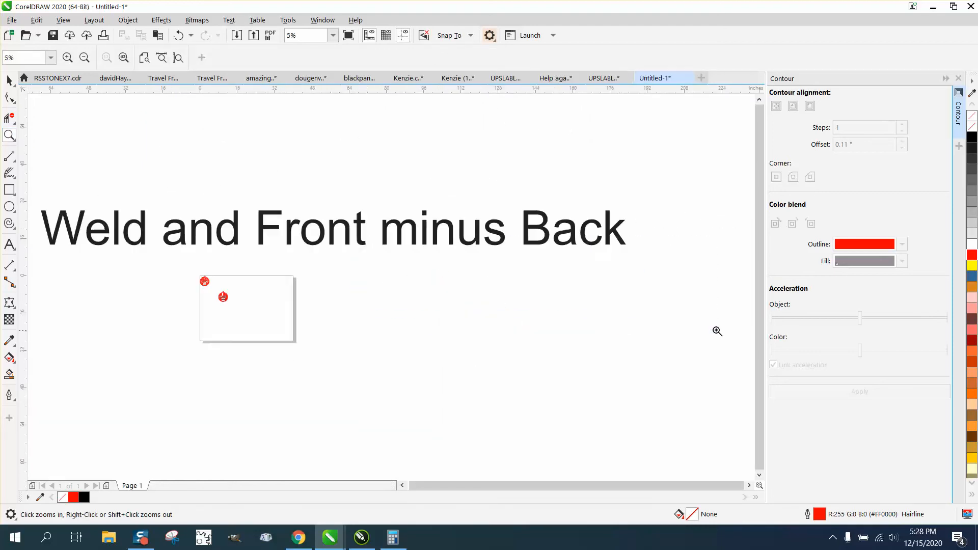